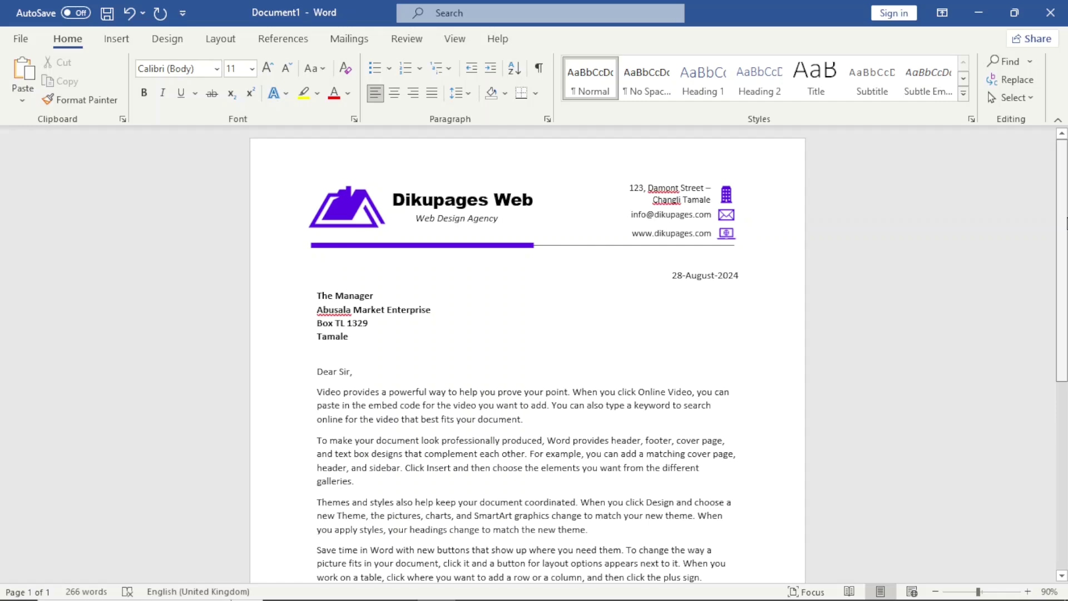
Step: Scroll up and down through the finished letterhead letter to preview it
scroll(1066, 223, down, 1)
scroll(1066, 222, up, 1)
scroll(1066, 222, down, 5)
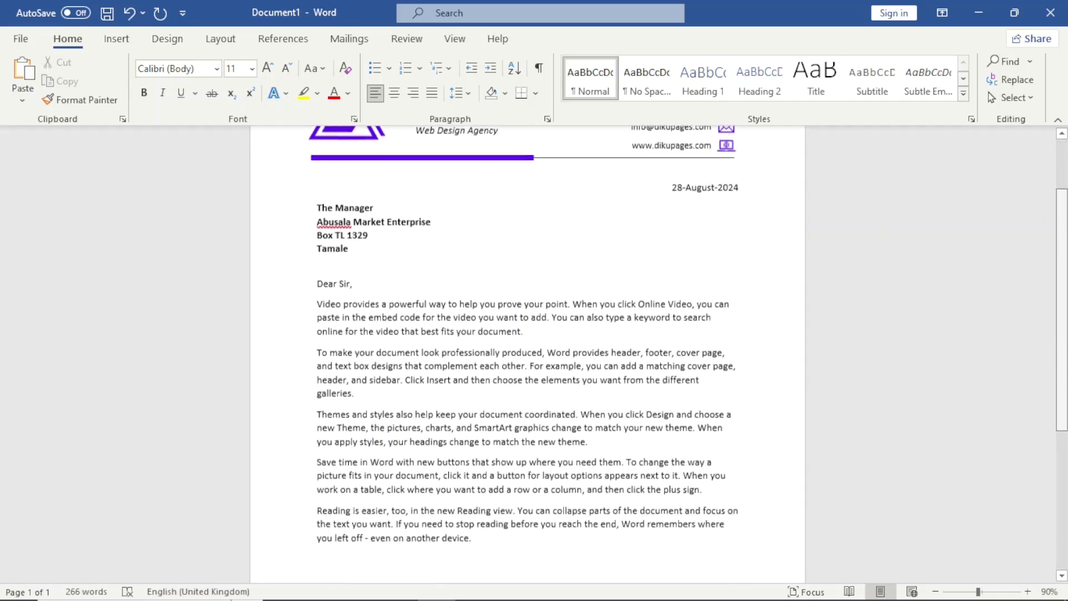
scroll(1067, 222, down, 4)
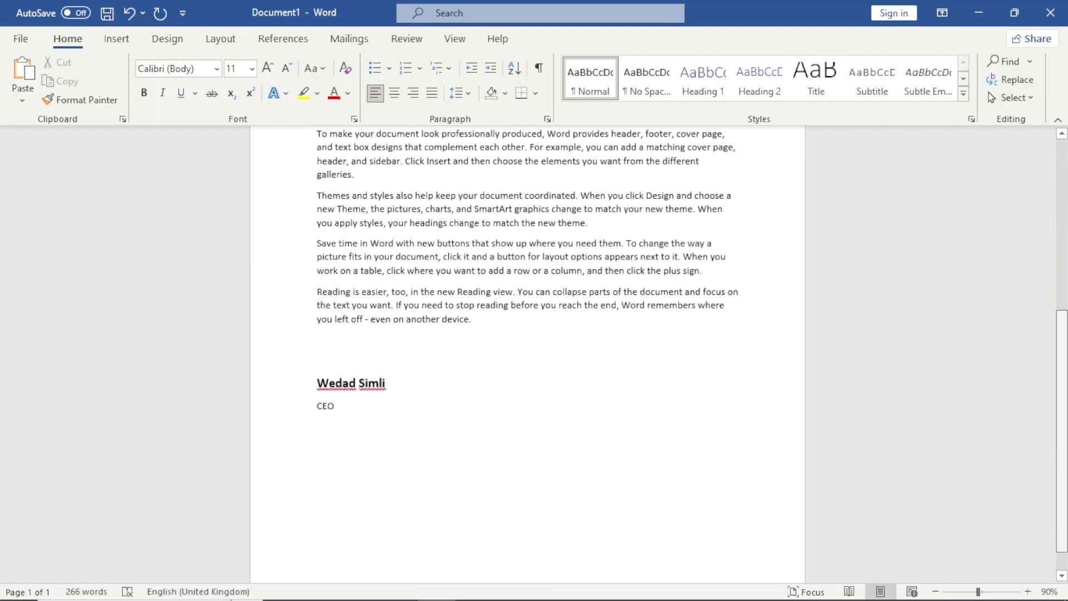
scroll(1066, 222, up, 3)
scroll(1061, 185, up, 5)
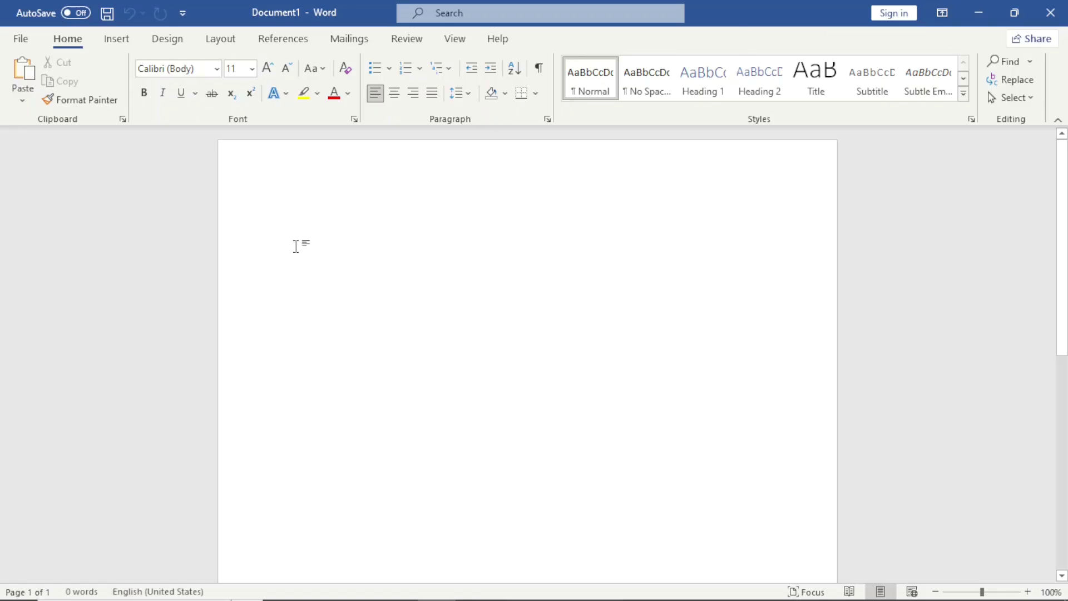
Step: Insert the logo (1) picture from this device and shrink it to about 1.8 × 3.1 cm
click(127, 47)
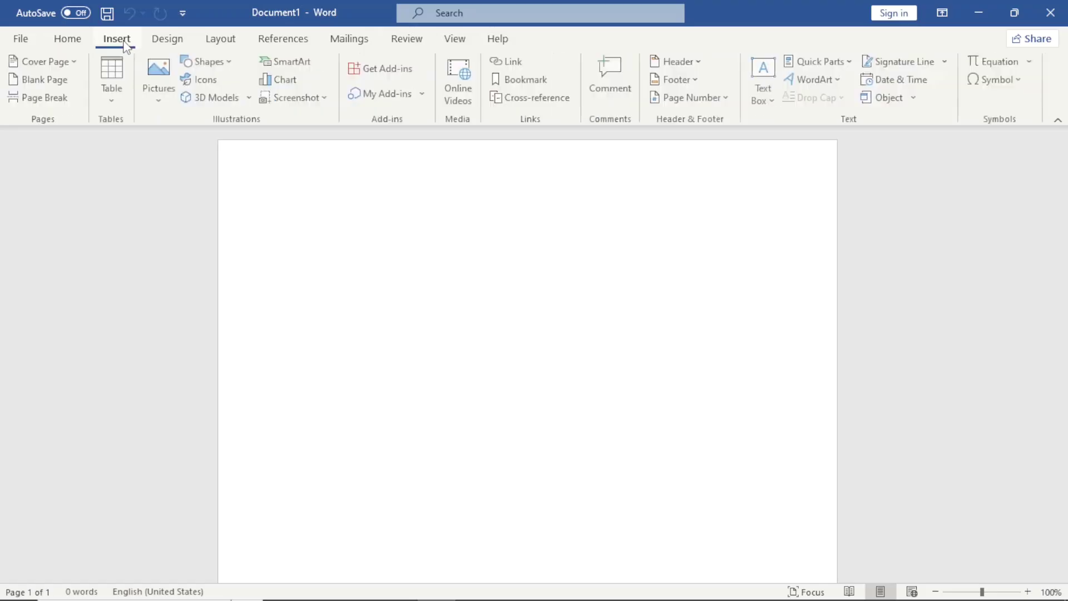
click(157, 90)
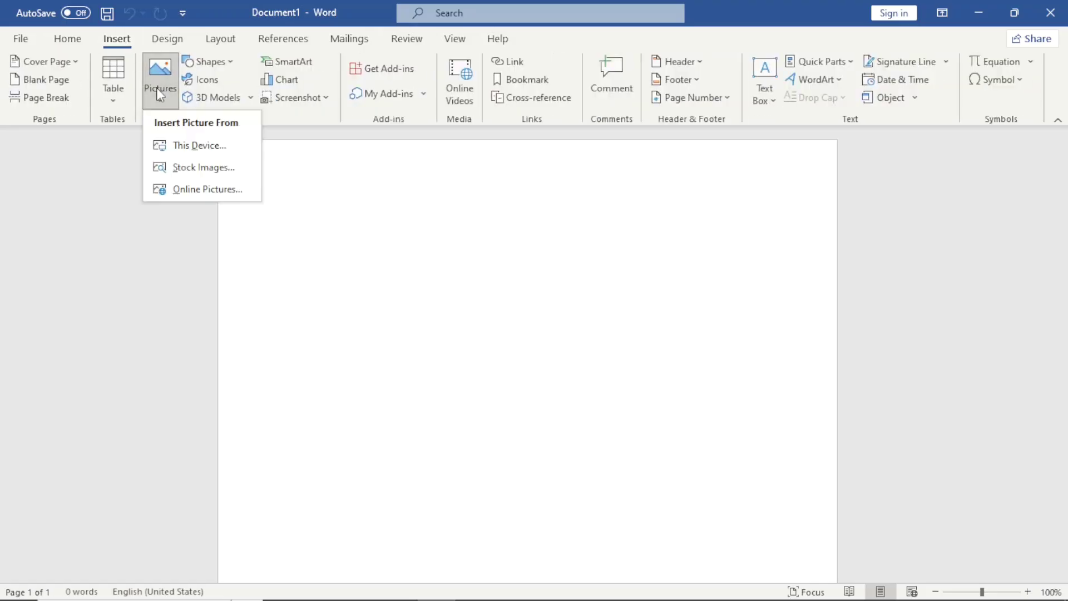
click(193, 149)
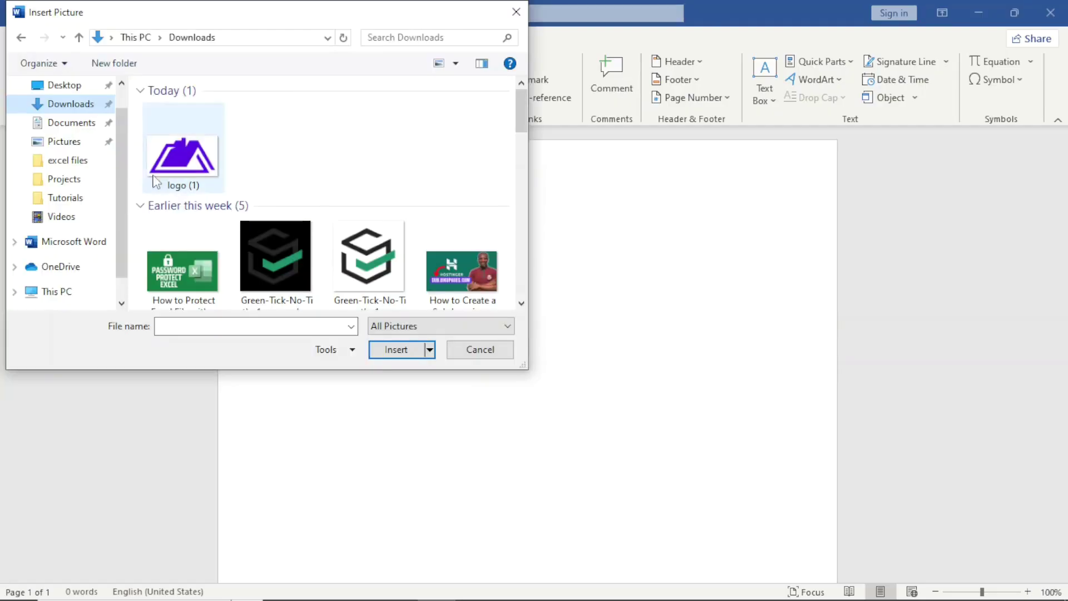
click(197, 165)
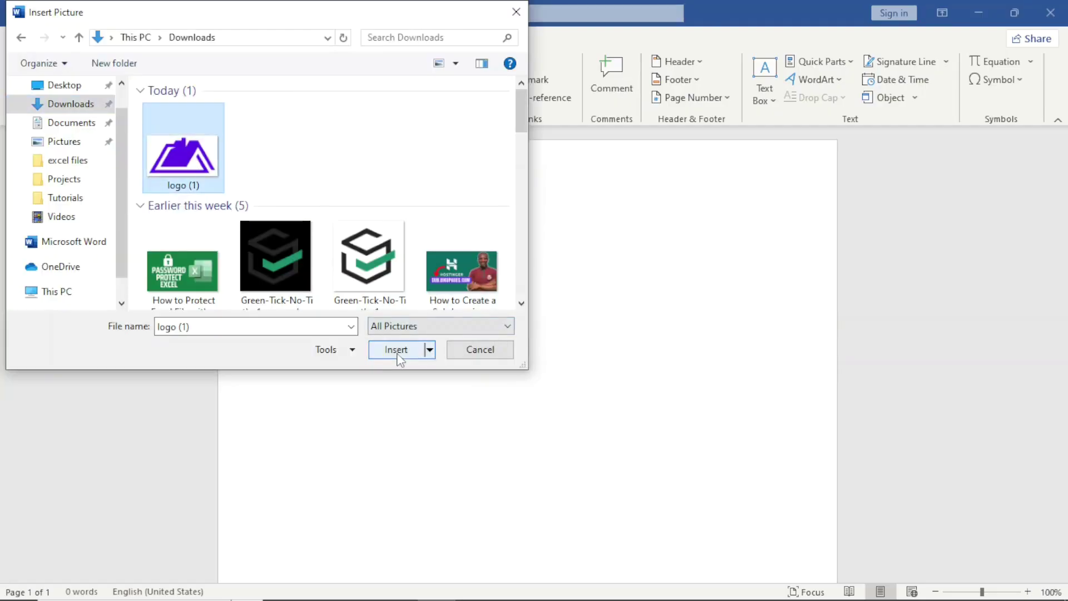
click(399, 355)
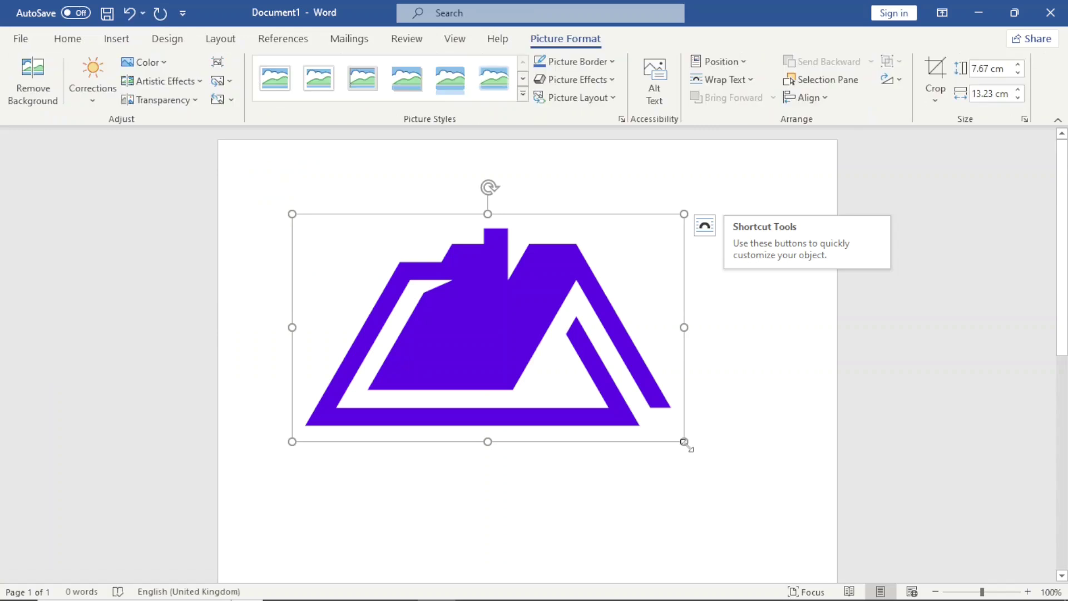
drag(685, 443, 365, 269)
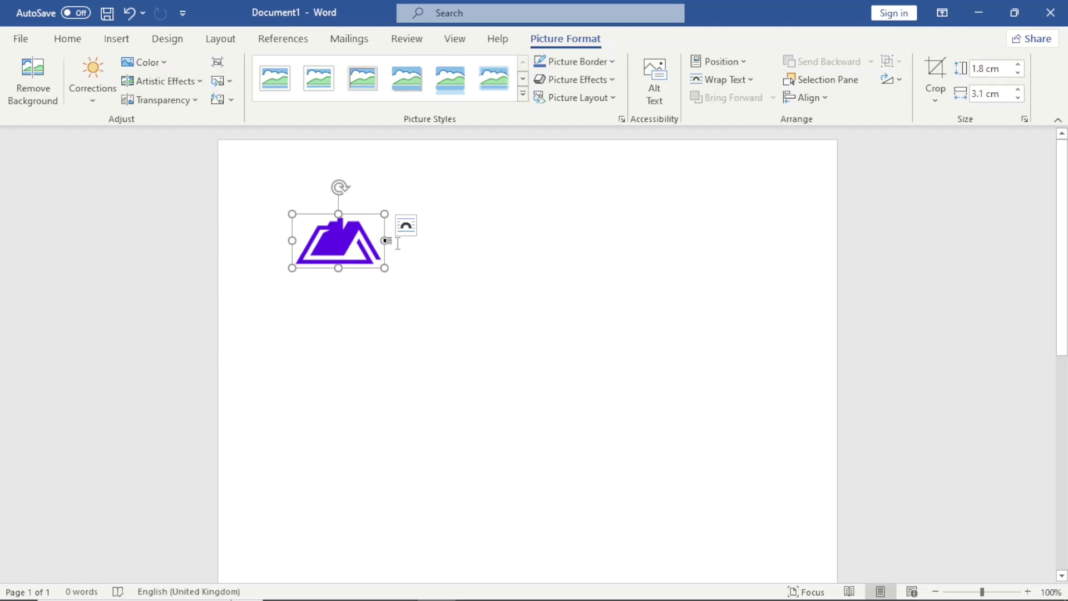
Step: Set the logo to In Front of Text and move it to the page's top-left
click(745, 81)
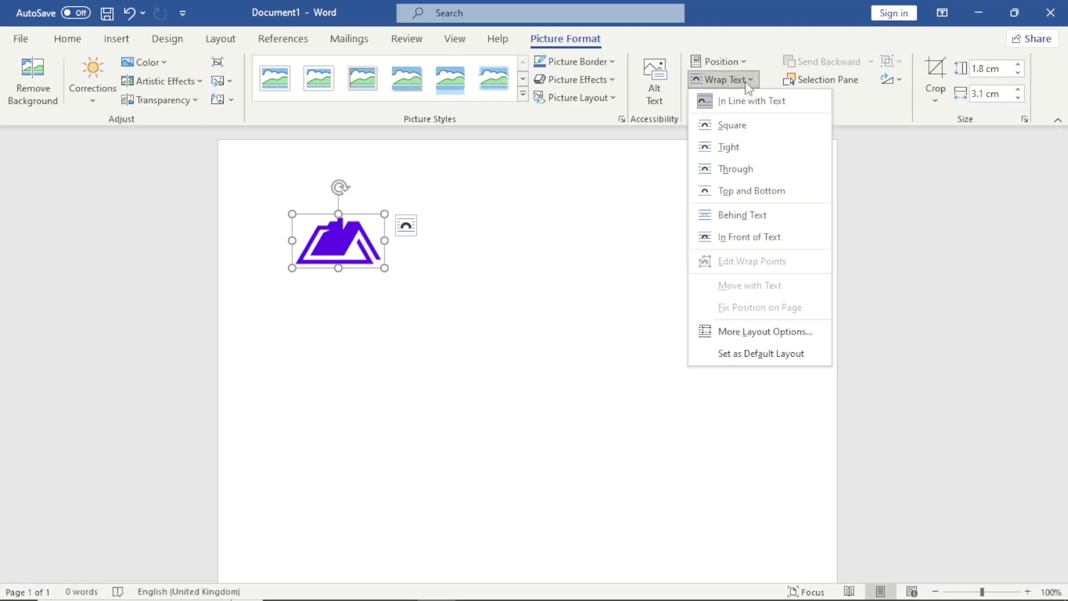
click(755, 238)
drag(327, 243, 315, 226)
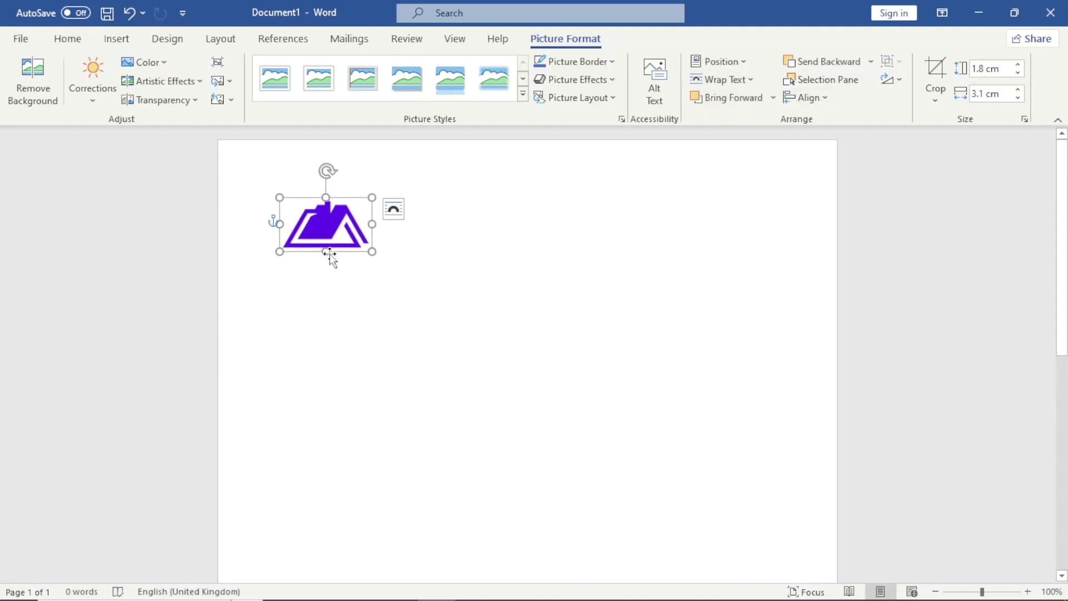
click(358, 300)
drag(326, 227, 327, 220)
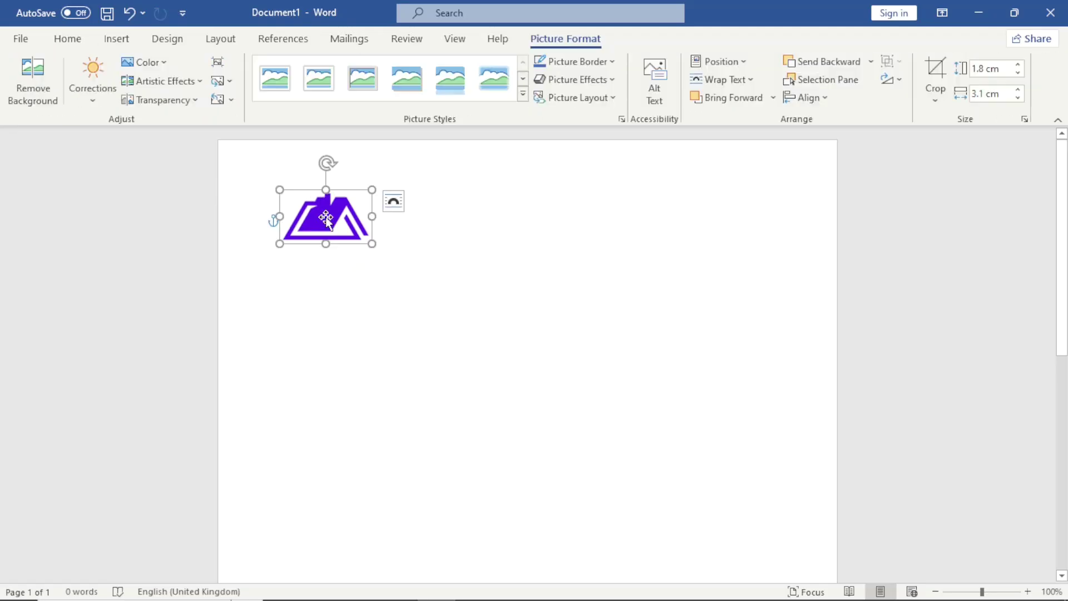
click(116, 42)
Step: Draw a plain text box right of the logo containing 'Dikupages Web'
click(765, 80)
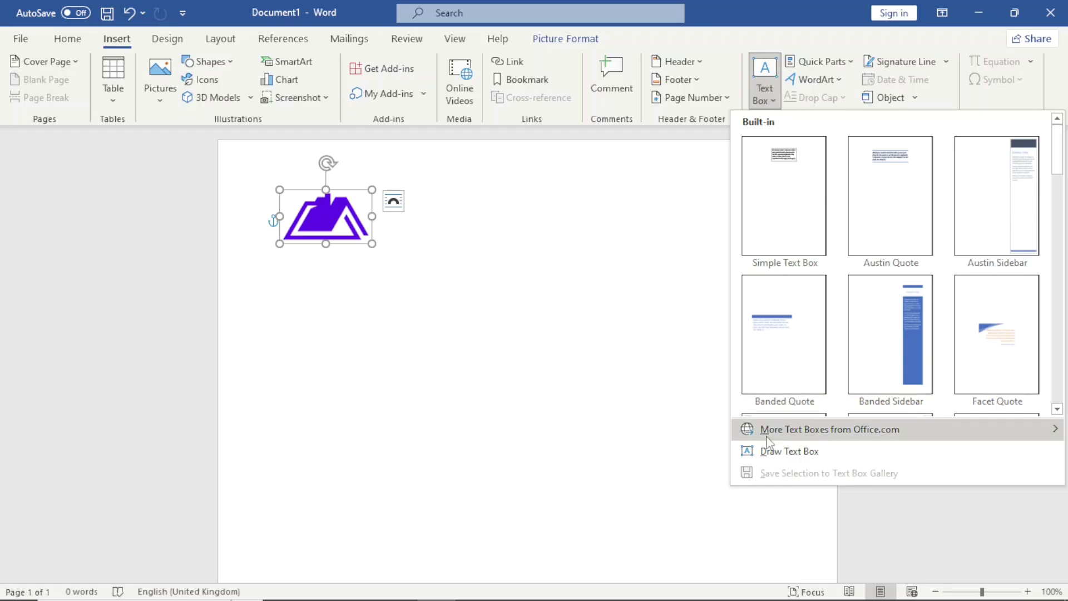
click(782, 445)
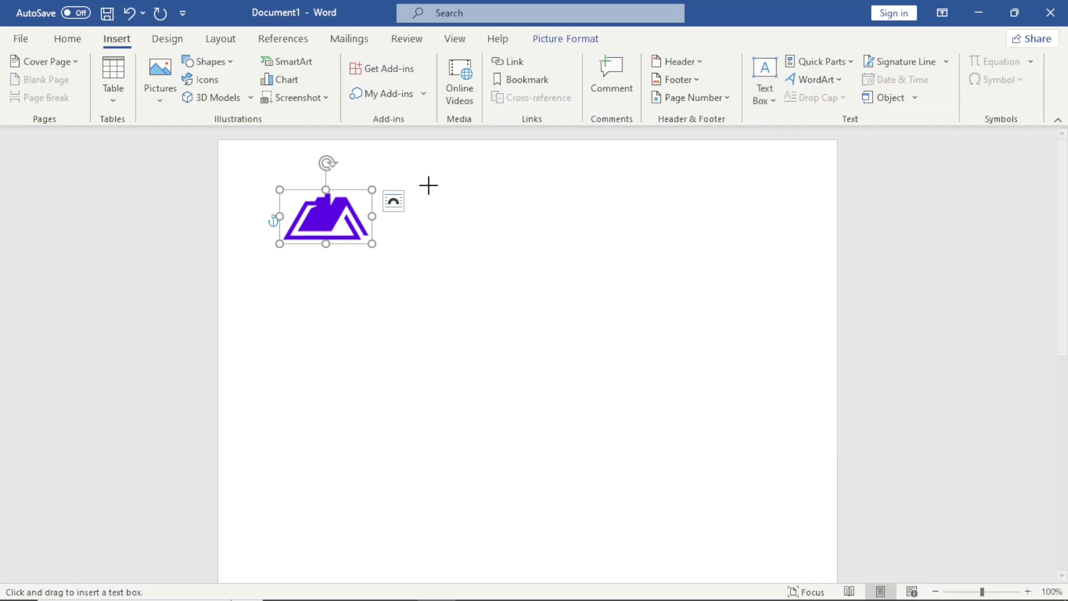
drag(414, 192, 575, 228)
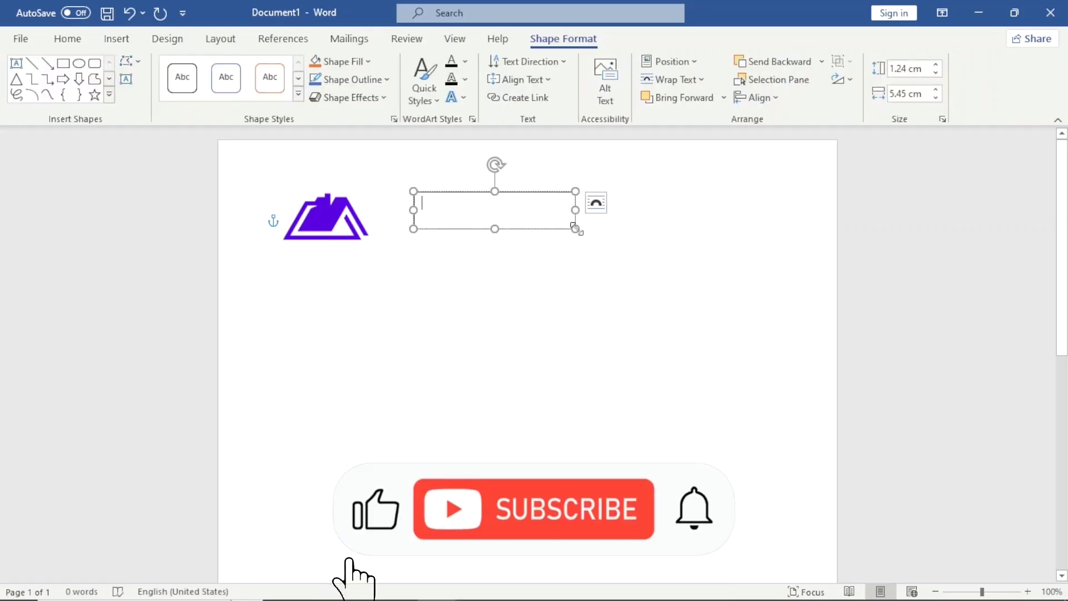
text(diku)
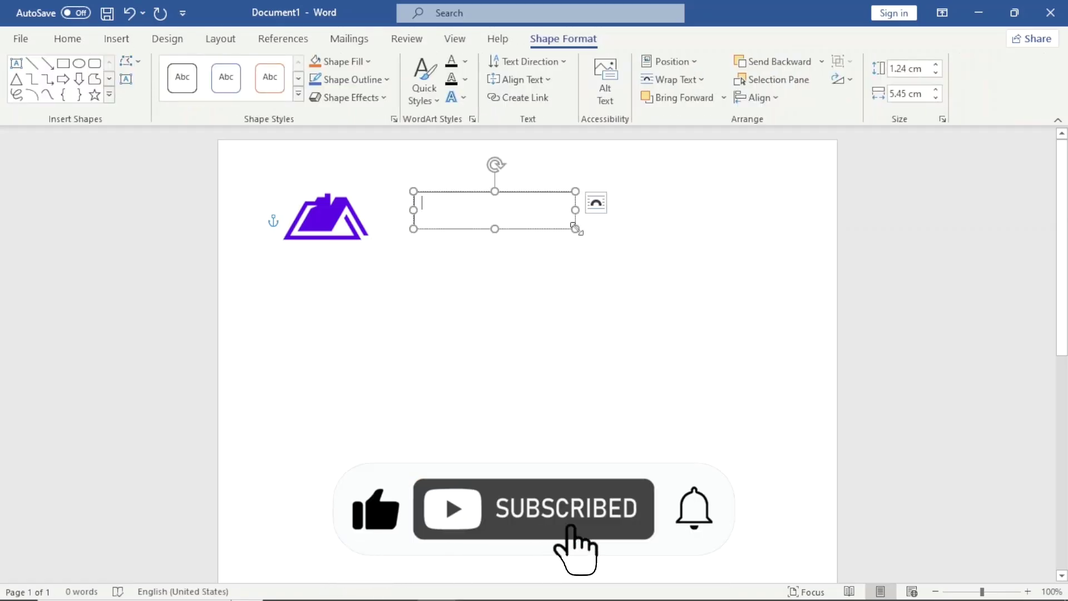
text(pages )
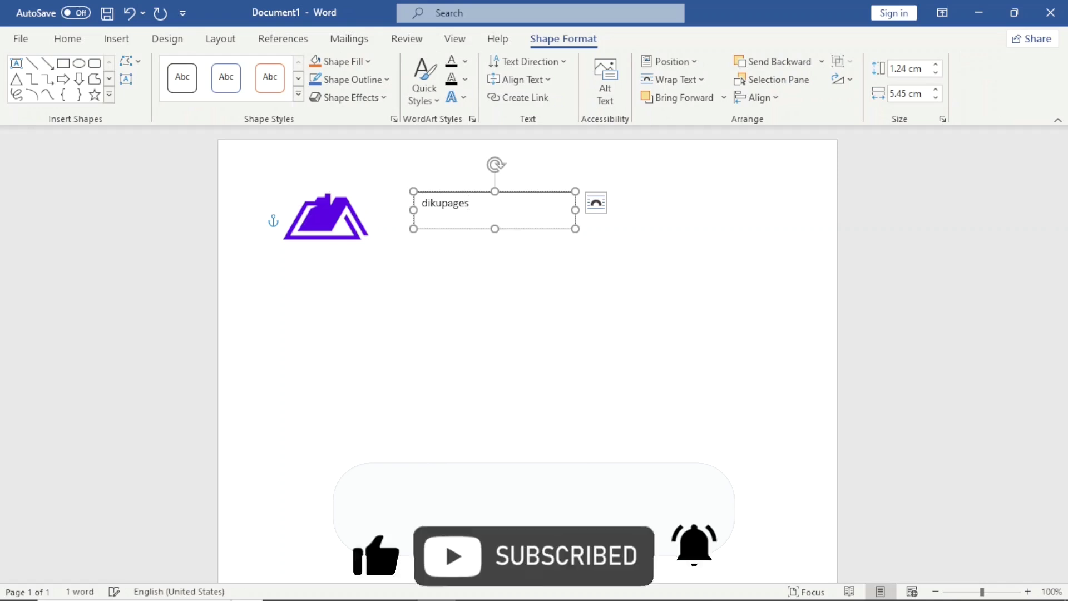
text(Web)
key(Escape)
click(70, 43)
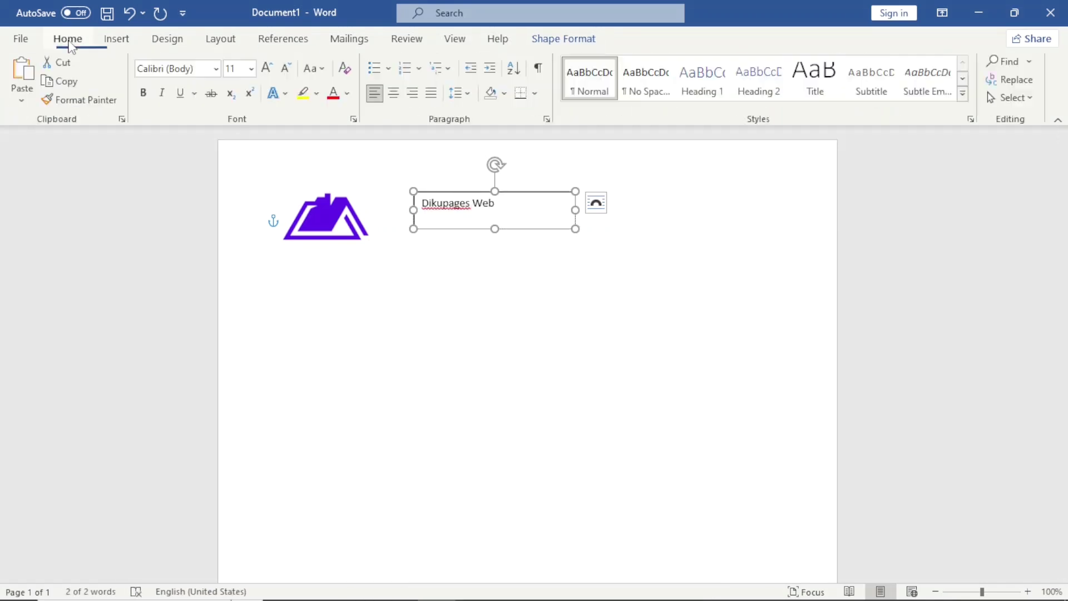
Step: Format the title in Arial Black 18, widen its box to 5.9 cm, and move it against the logo
click(267, 67)
click(267, 68)
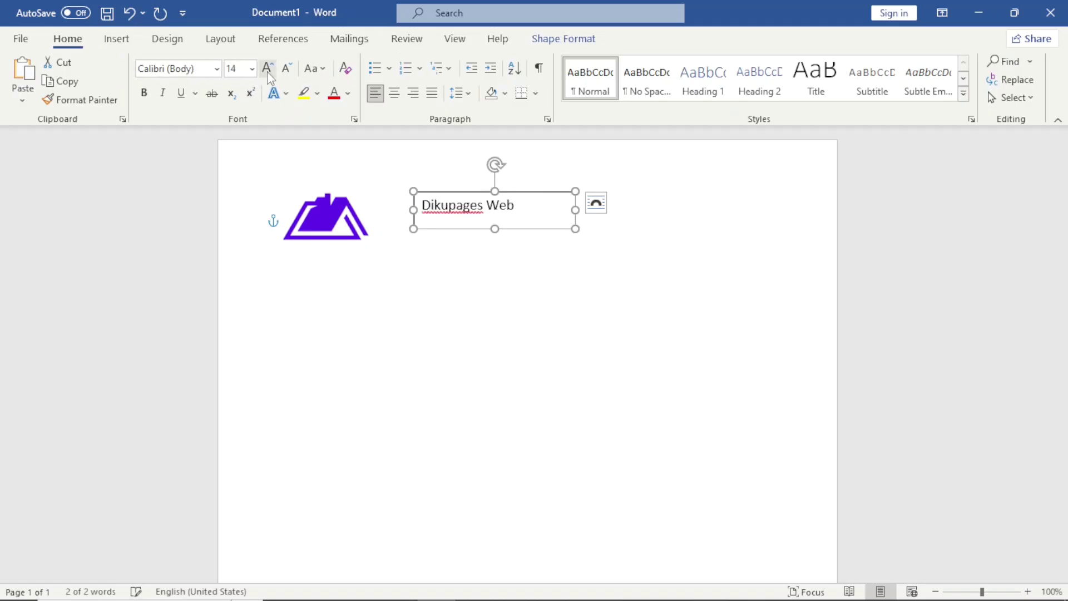
click(267, 68)
click(267, 69)
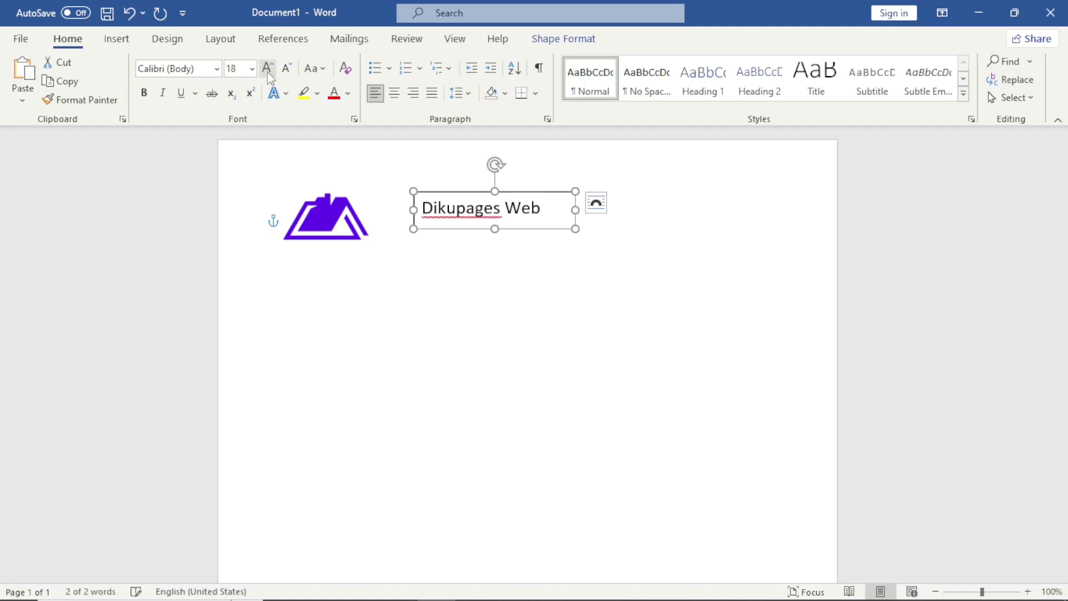
click(215, 73)
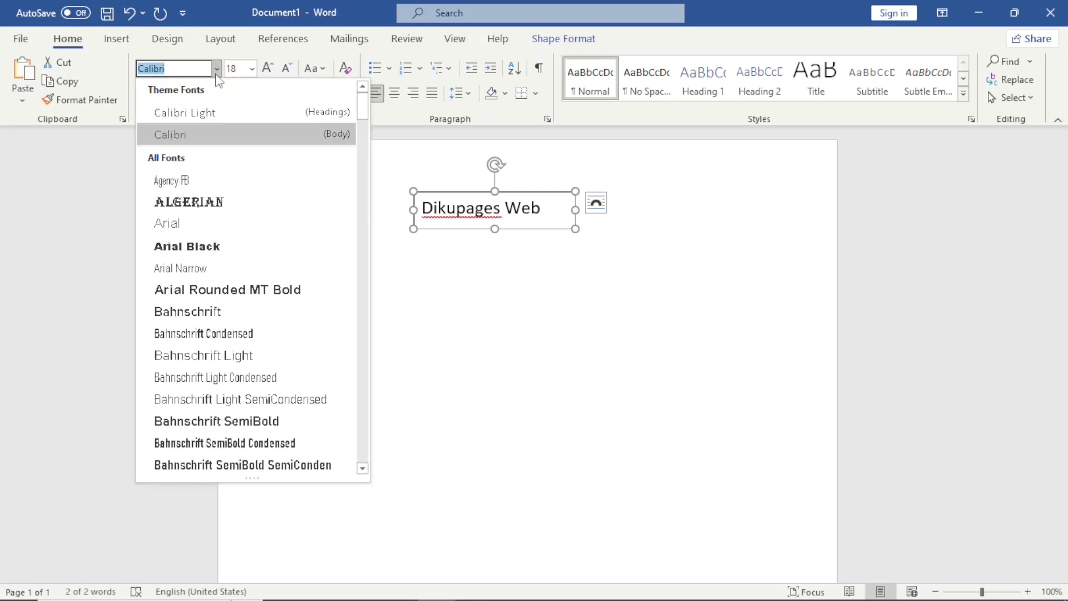
click(220, 248)
drag(576, 210, 589, 210)
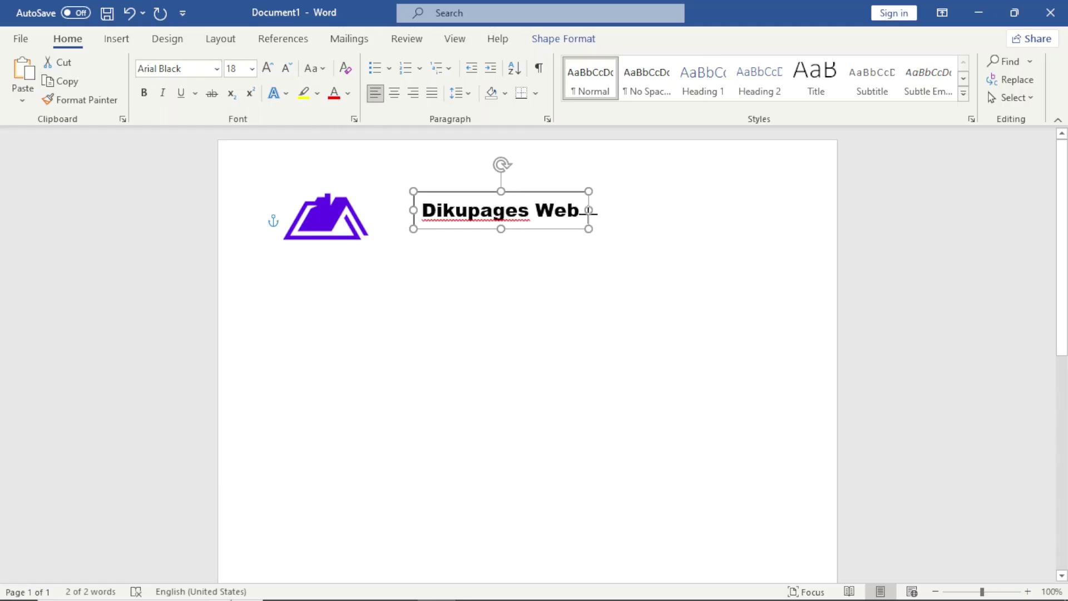
drag(531, 191, 489, 190)
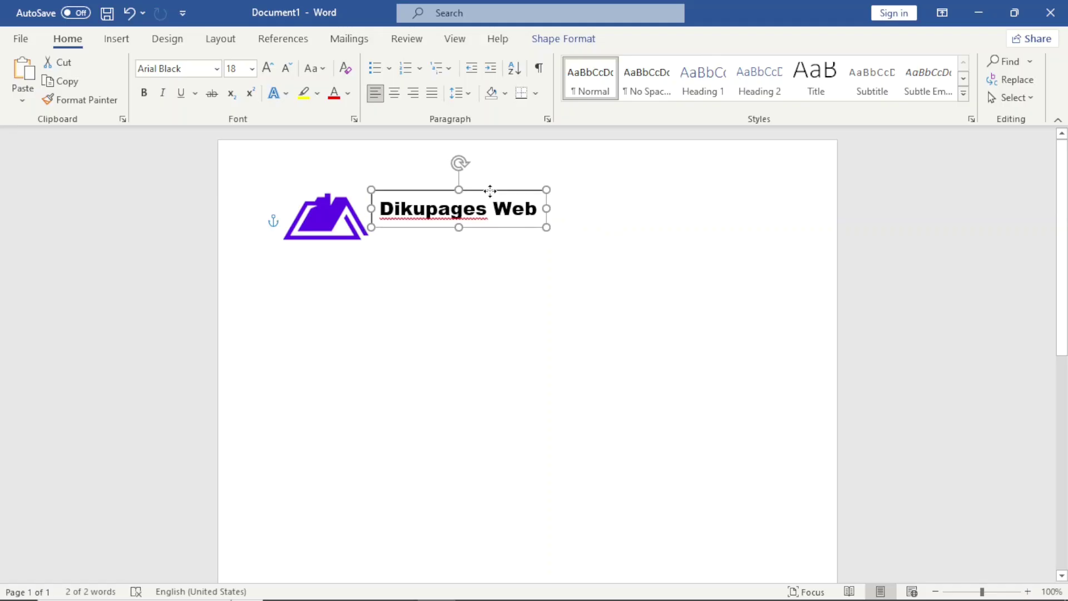
Step: Remove the title box's fill and outline, then nudge it left toward the logo
click(554, 44)
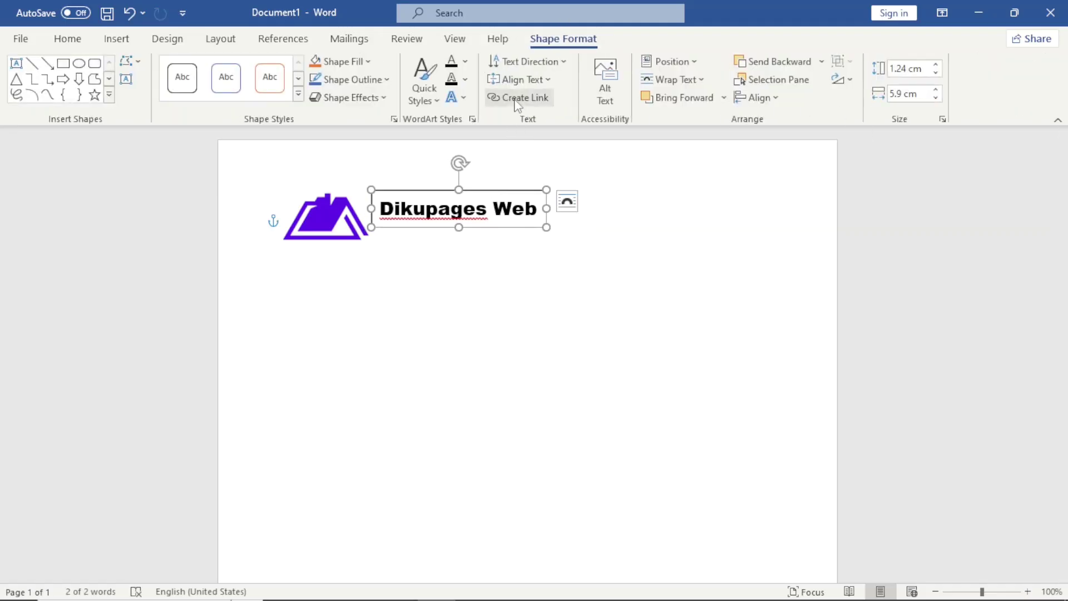
click(354, 61)
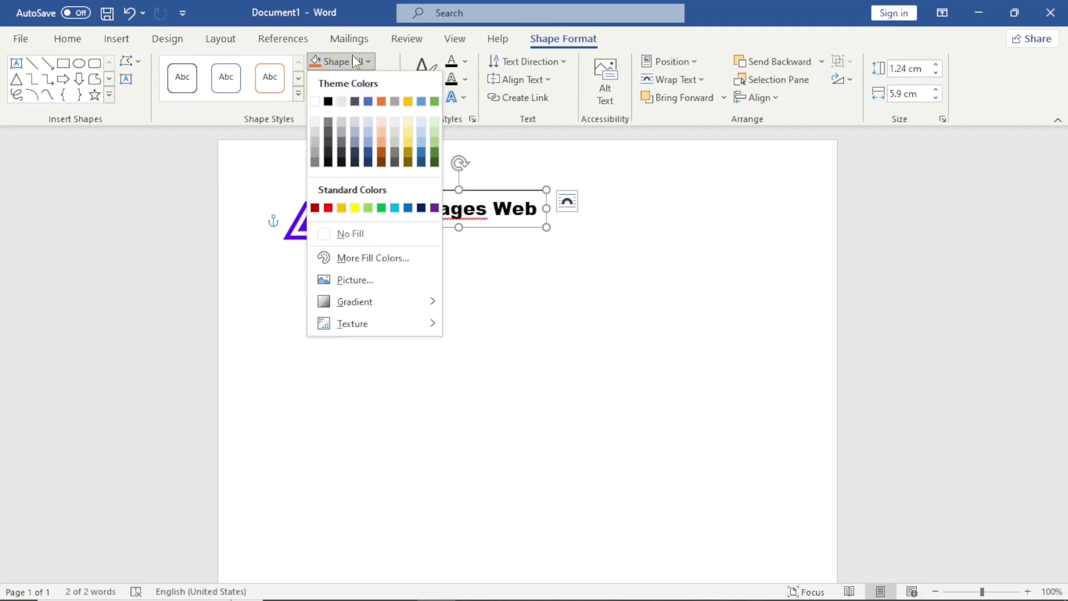
click(361, 234)
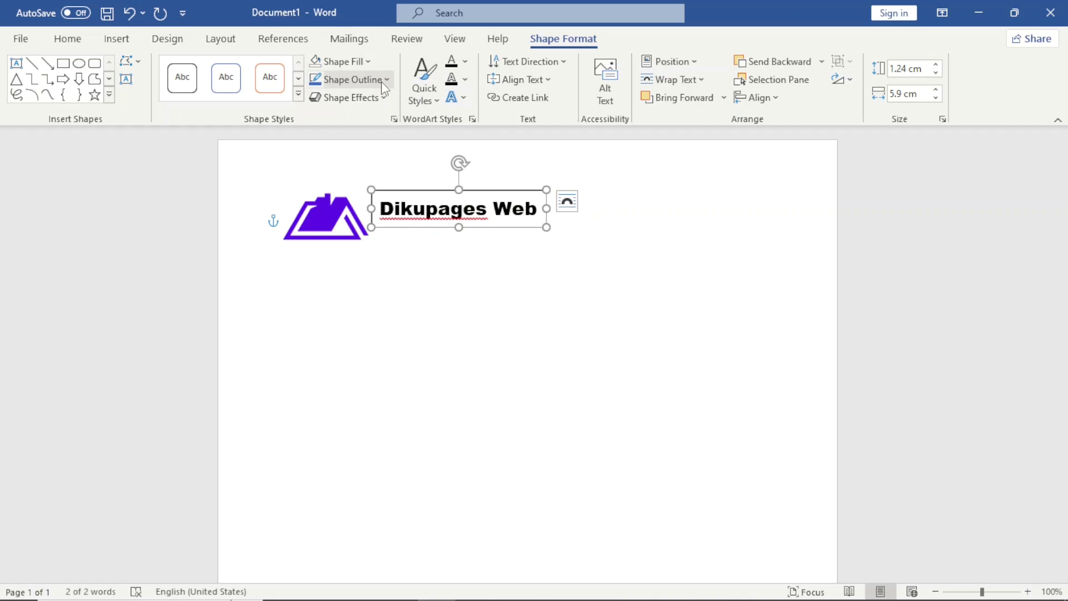
click(384, 82)
click(362, 251)
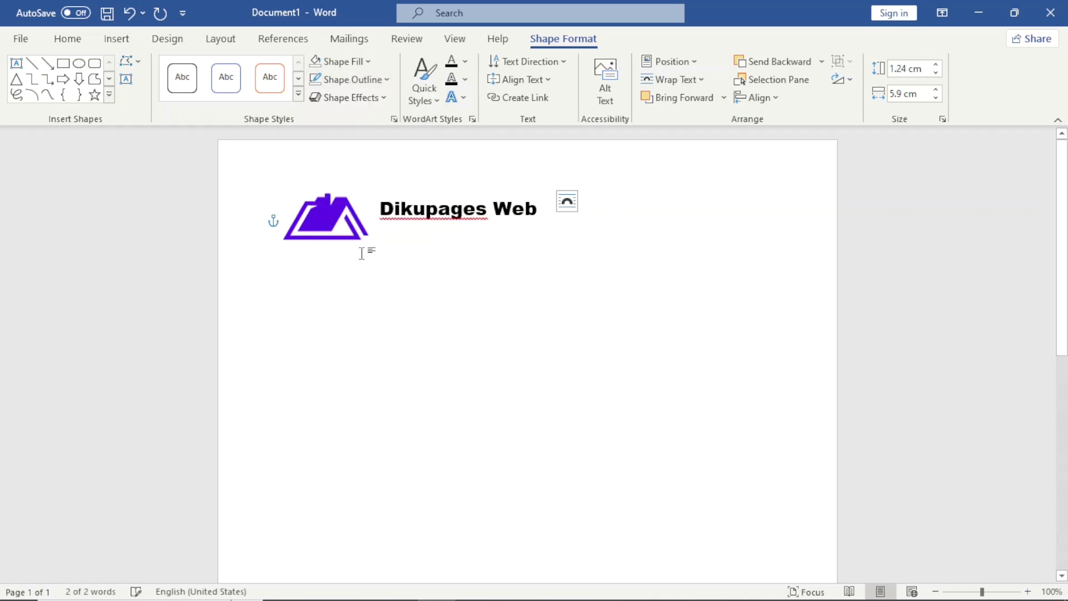
key(Left)
key(Left)
key(Left)
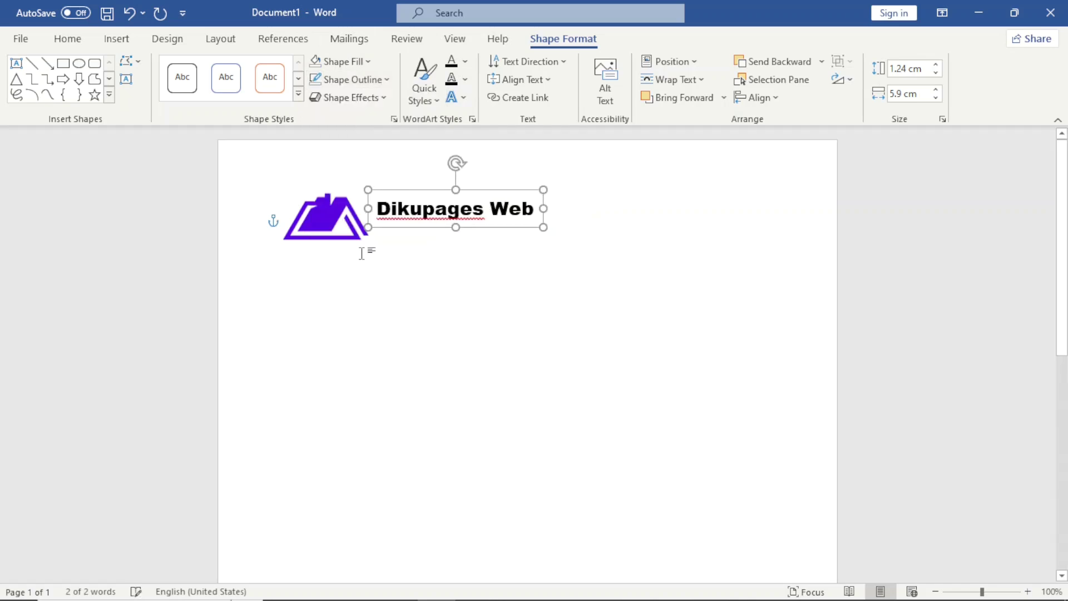
Step: Draw a text box below the title with the subtitle 'Web Design Agency', narrowed to fit
click(121, 43)
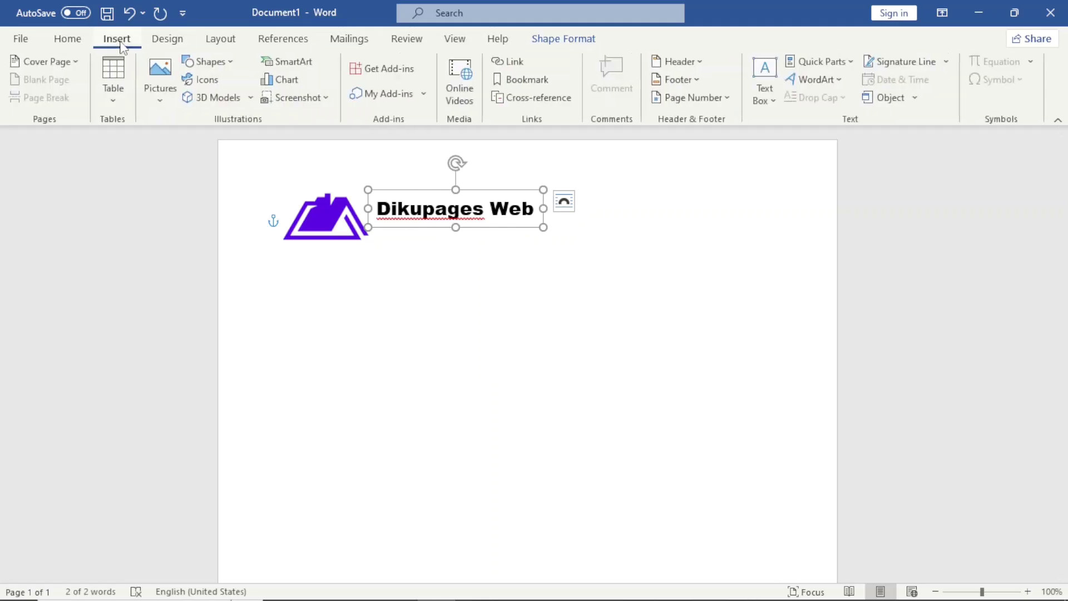
click(768, 68)
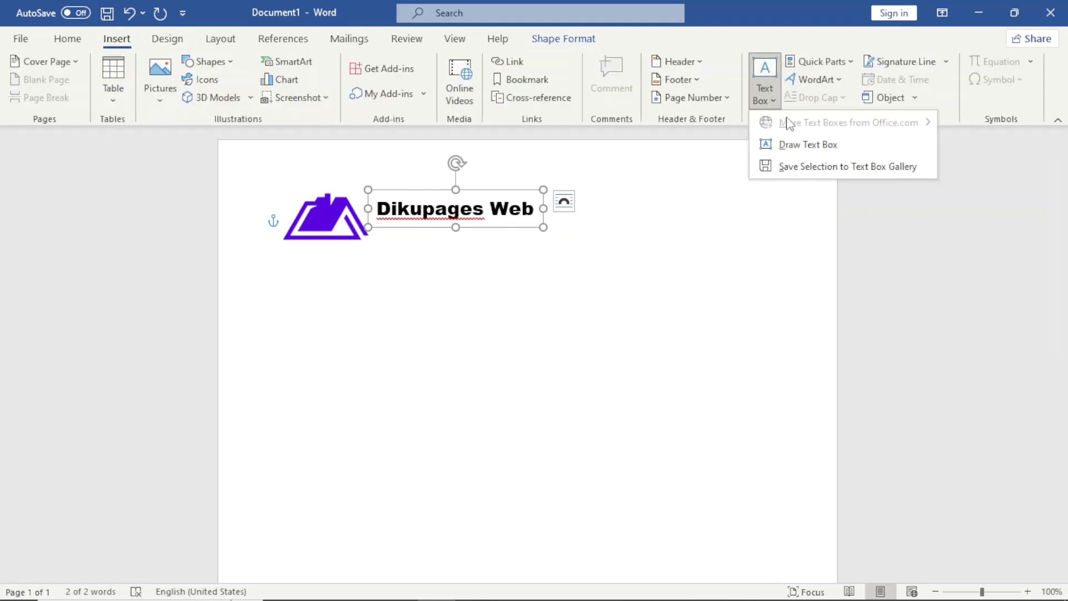
click(813, 145)
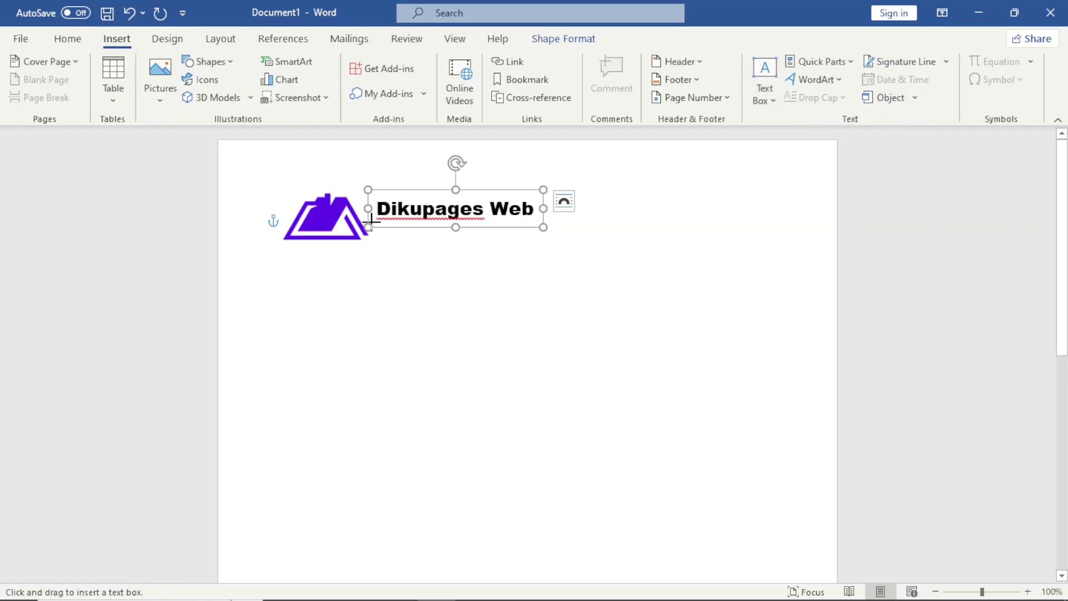
drag(376, 228, 538, 246)
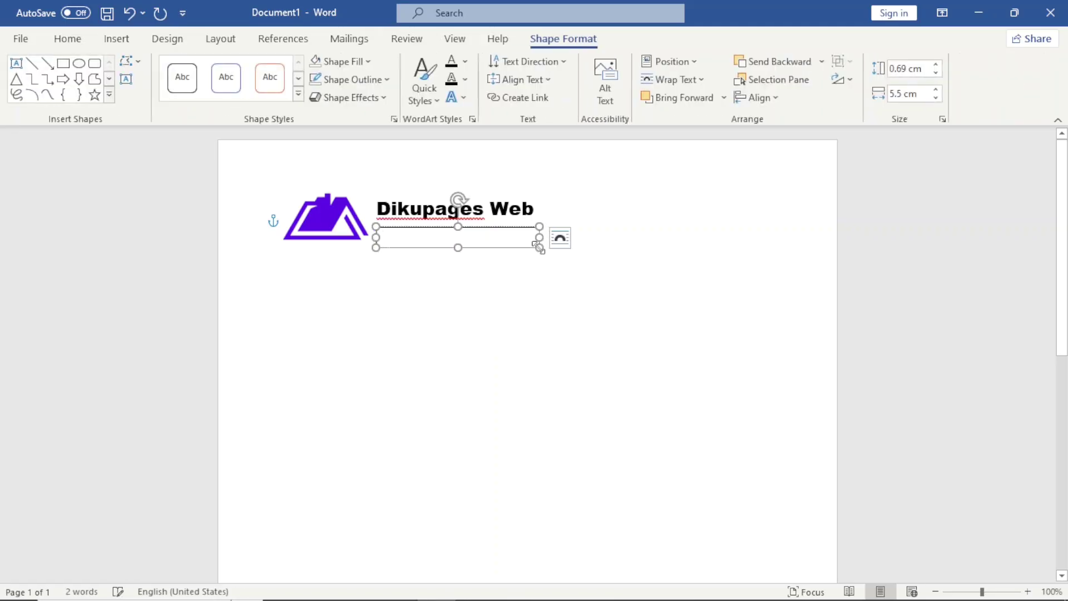
text(Web Design Agency)
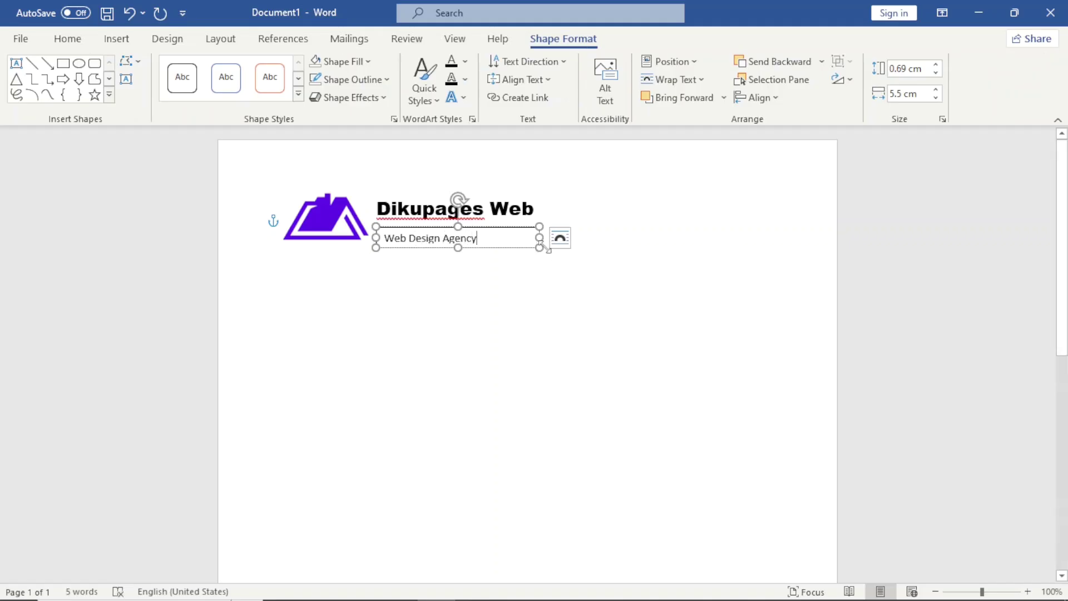
drag(539, 238, 473, 218)
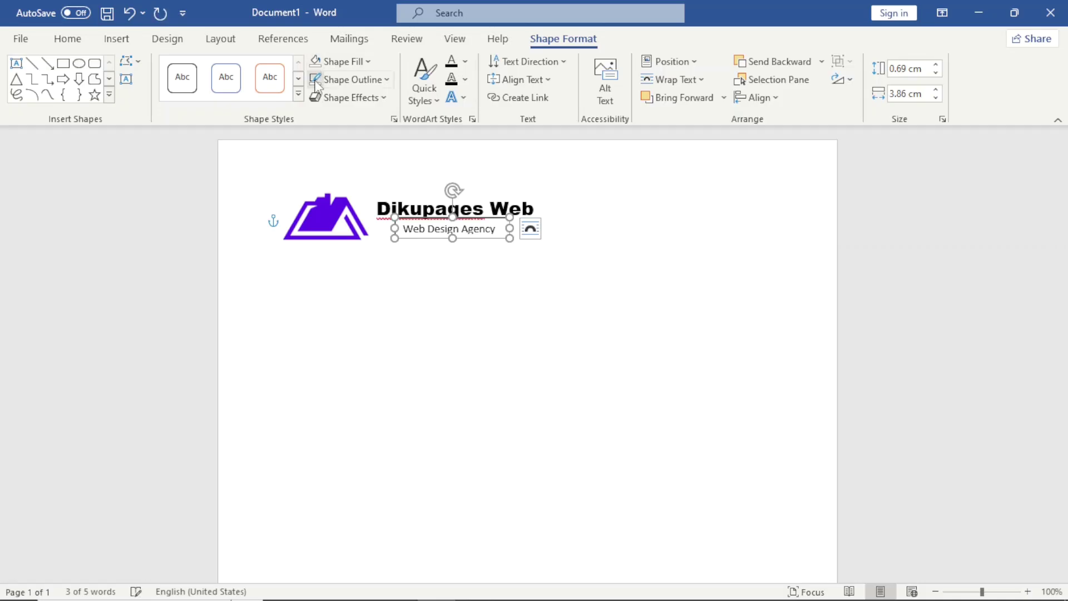
Step: Make the 'Web Design Agency' subtitle italic
click(478, 299)
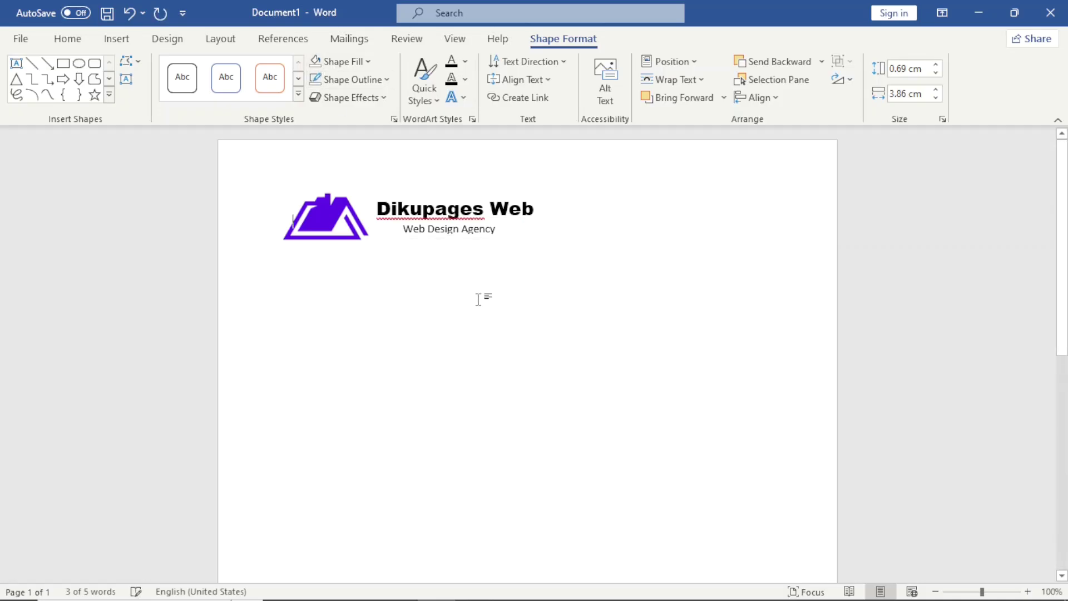
click(449, 229)
key(ctrl+a)
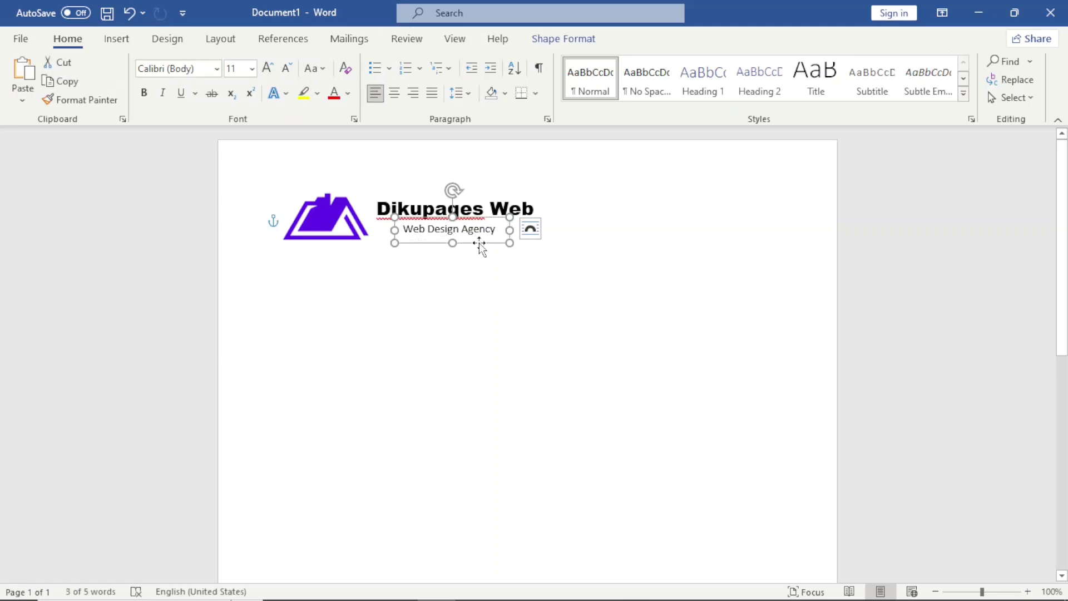
click(162, 93)
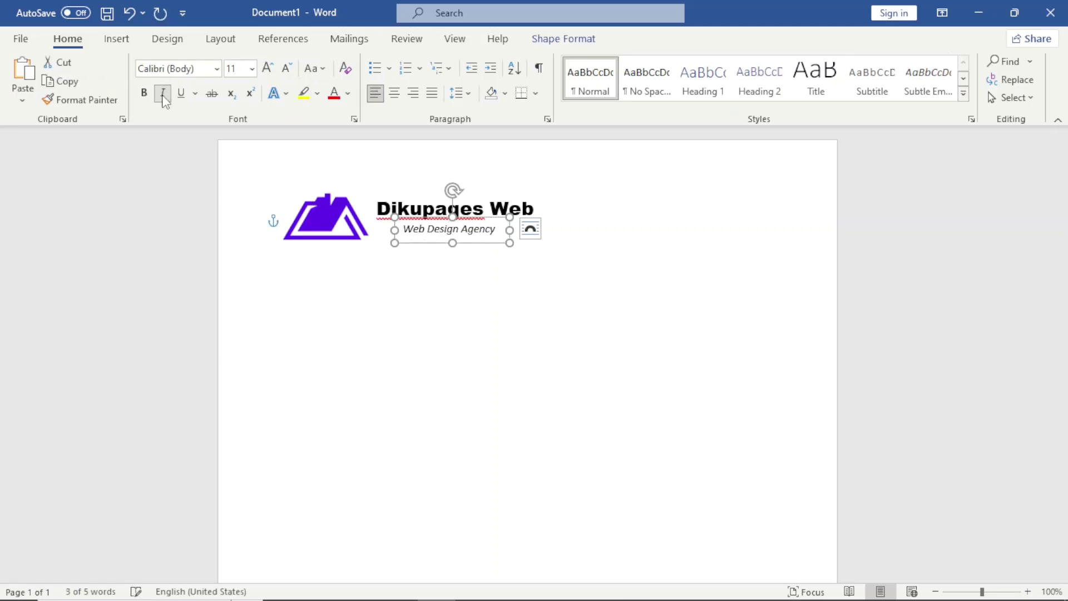
click(391, 299)
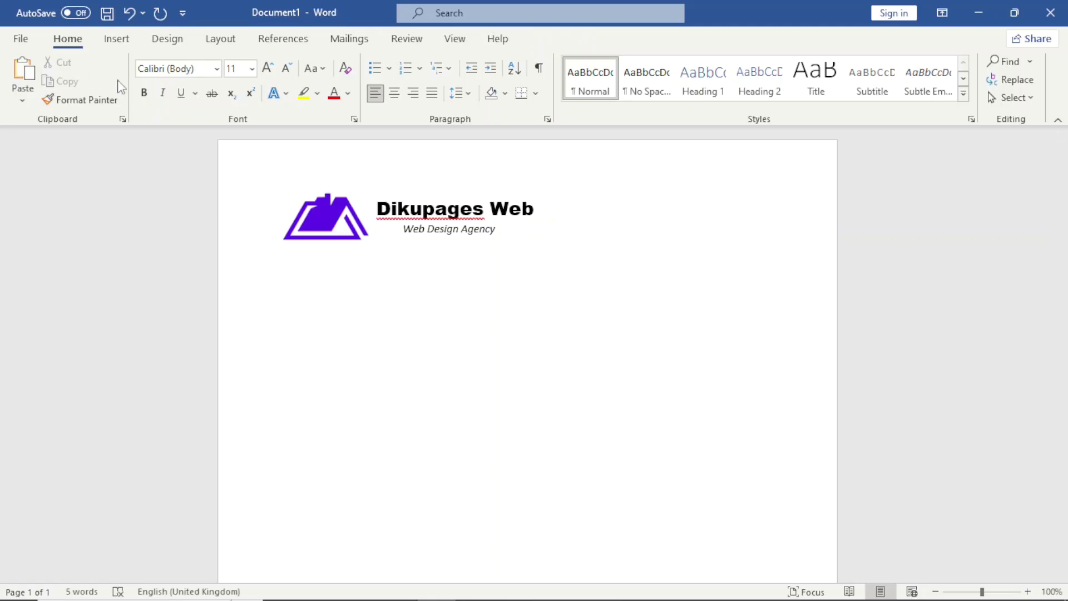
Step: Draw an 8.41 cm horizontal line under the logo and tagline with a 6 pt weight
click(115, 42)
click(211, 62)
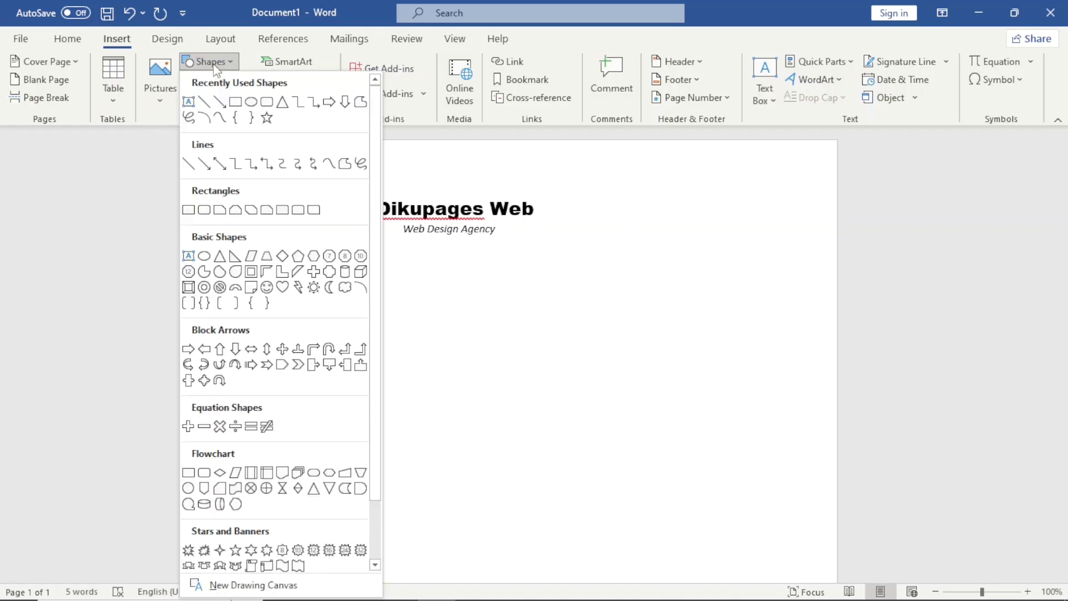
click(188, 165)
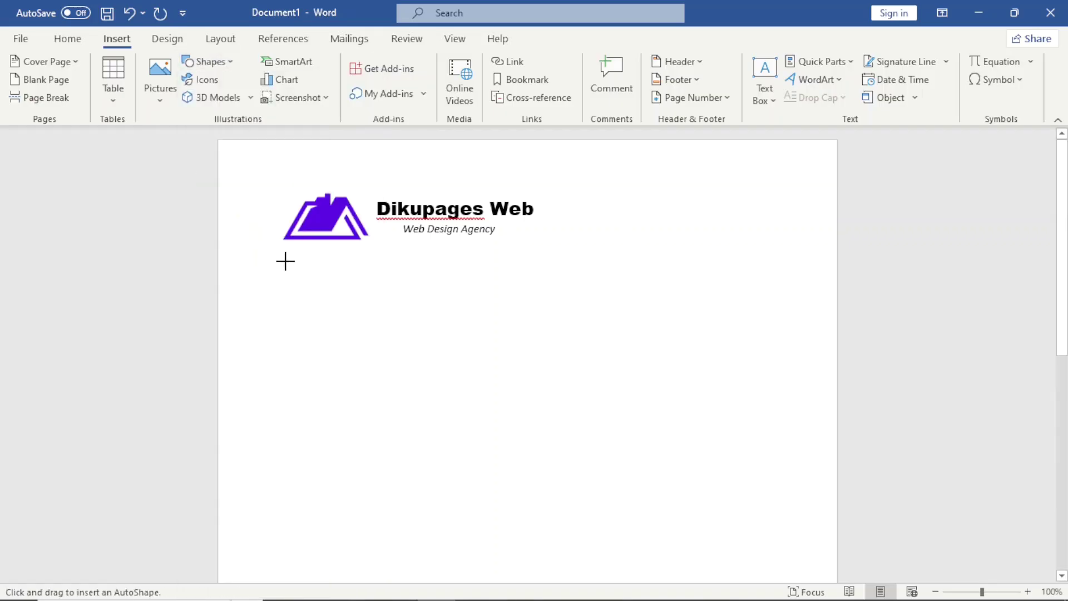
drag(285, 259, 521, 253)
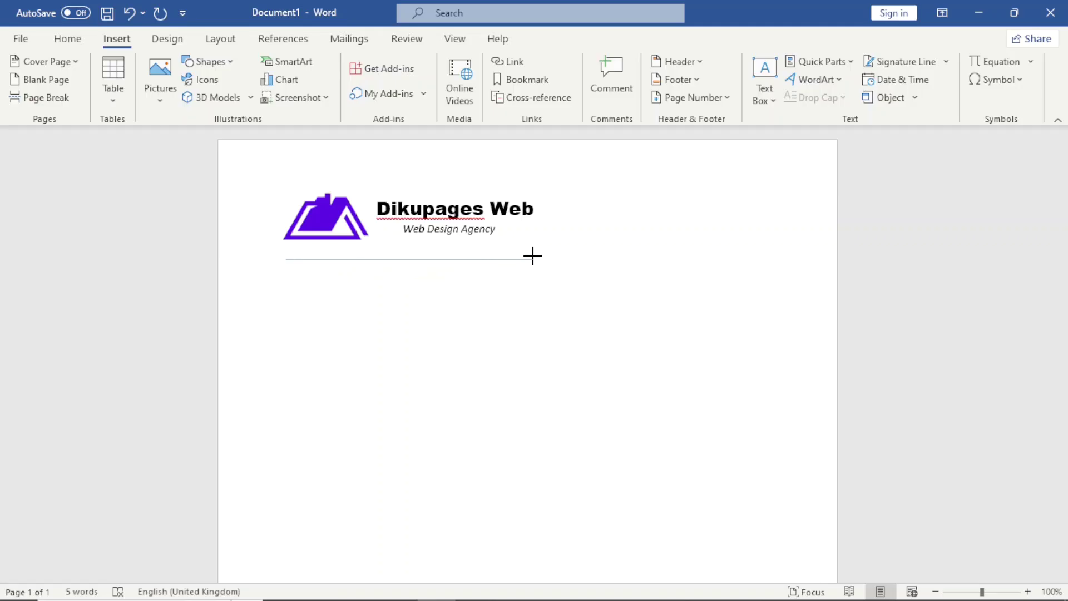
drag(532, 255, 536, 250)
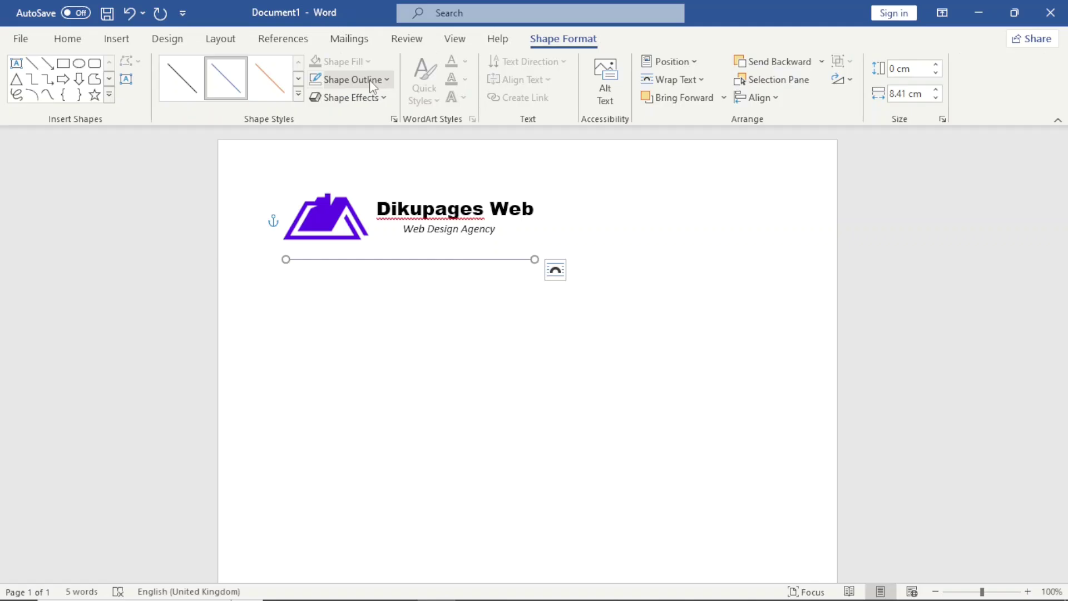
click(371, 81)
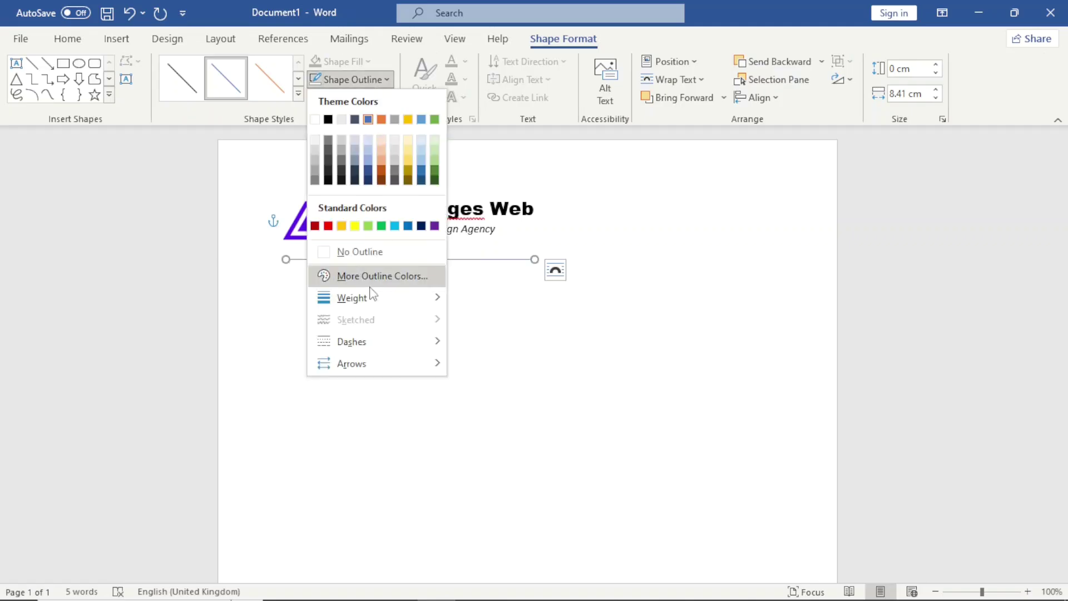
mouse_move(432, 307)
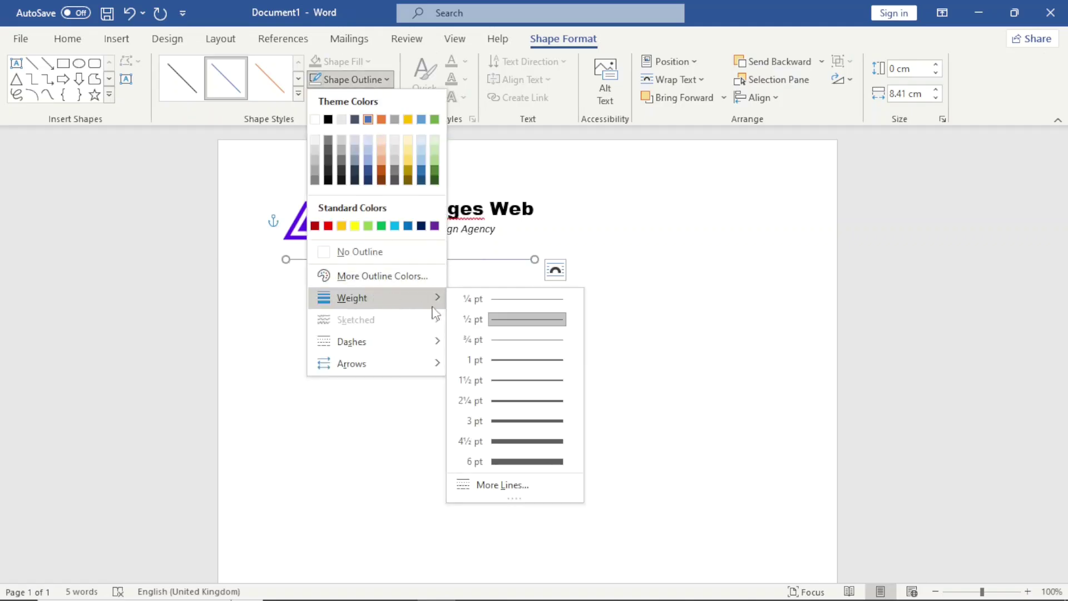
click(520, 463)
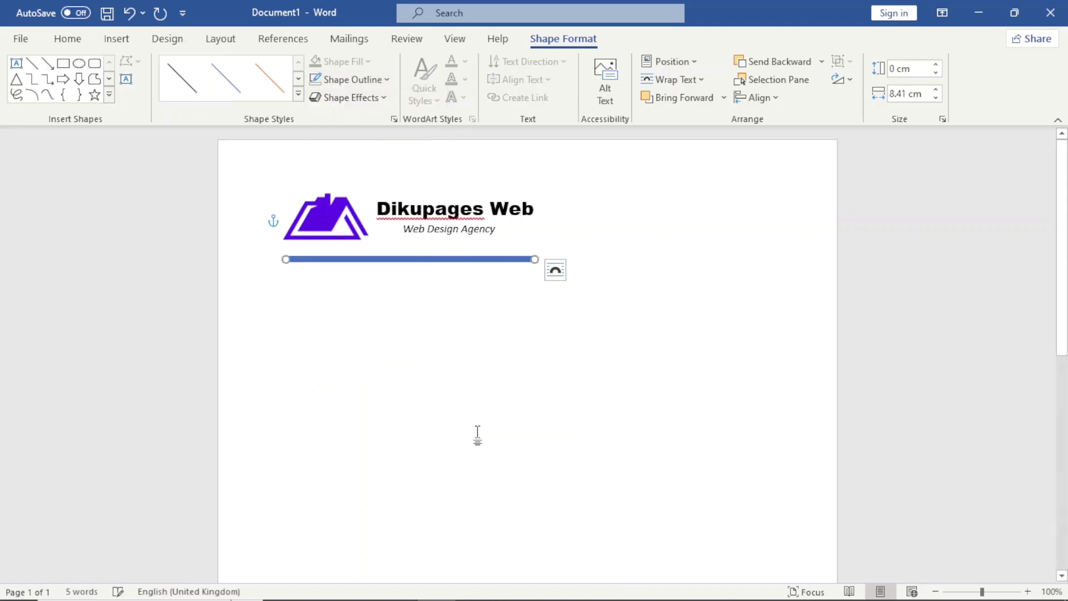
Step: Give the thick line the custom outline colour hex #5E17EB
click(368, 83)
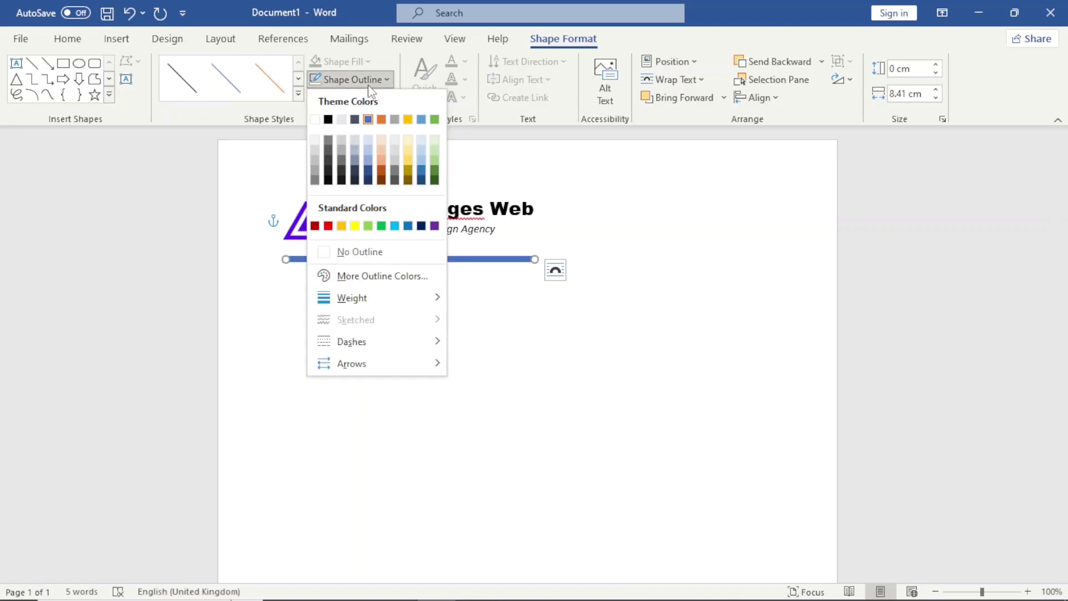
click(362, 278)
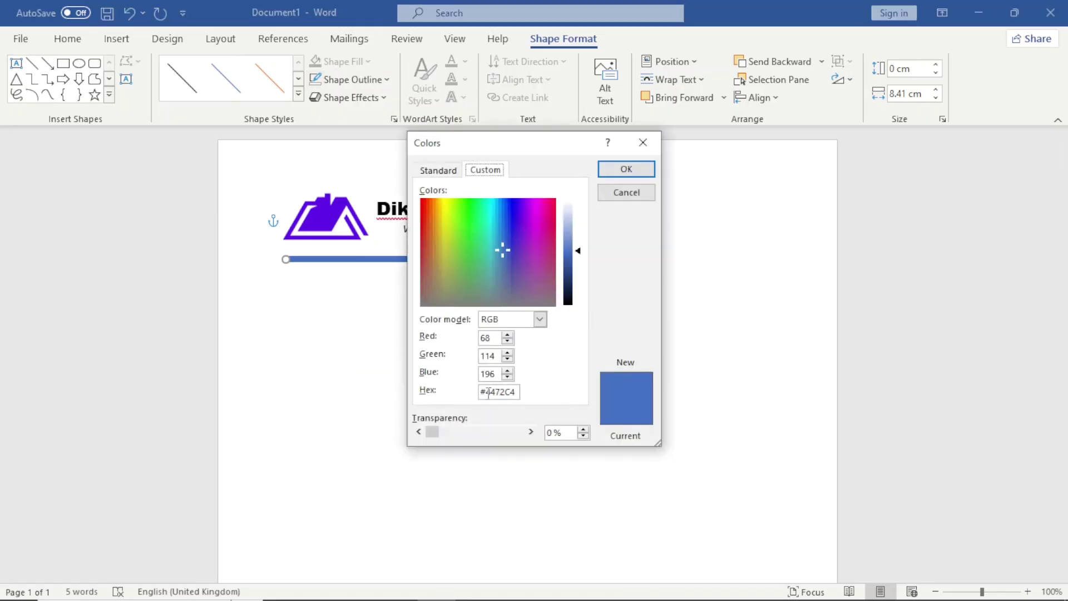
click(474, 232)
click(522, 231)
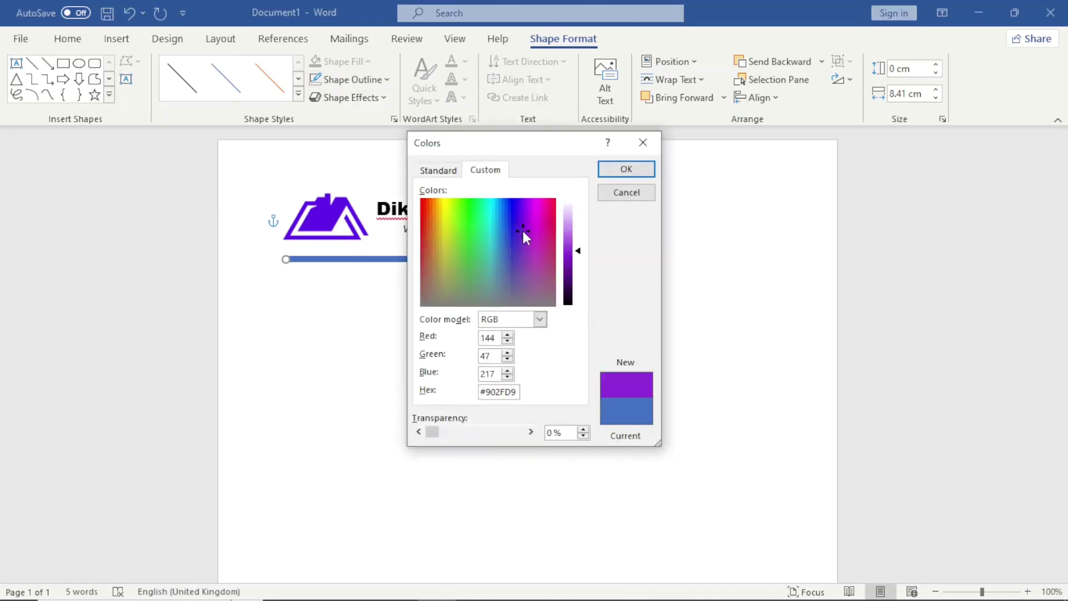
click(539, 256)
click(500, 273)
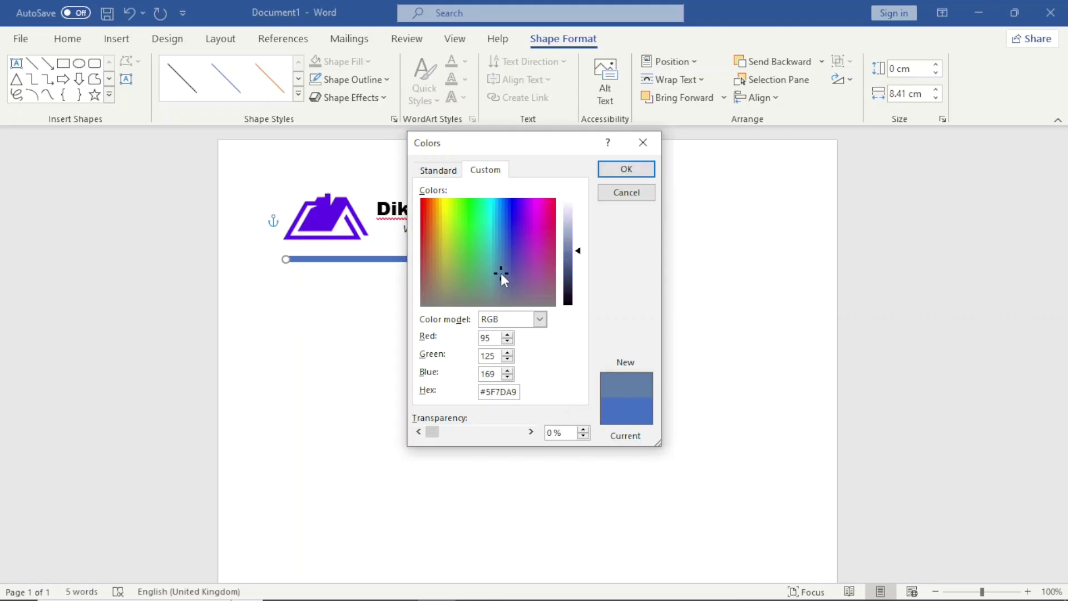
click(495, 392)
key(shift+End)
text(#5E17EB)
click(488, 374)
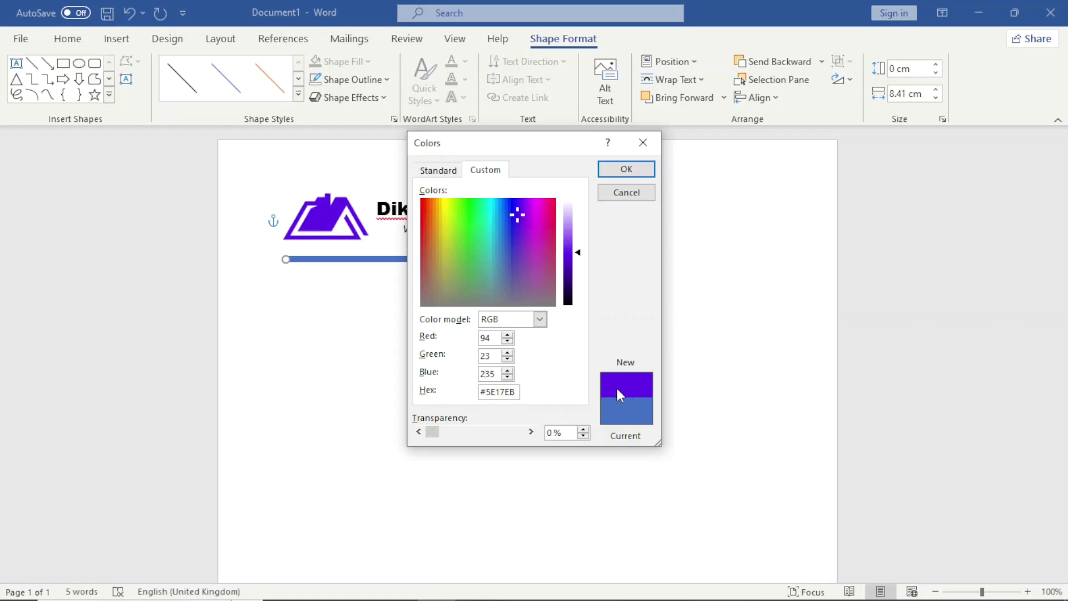
click(623, 173)
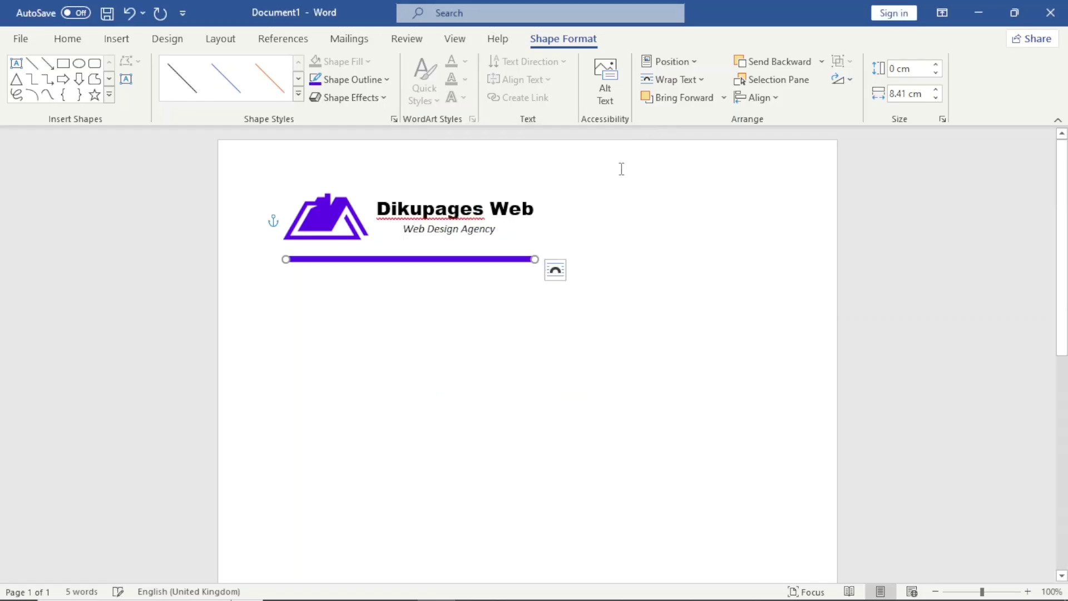
Step: Draw a second 7.62 cm line from the purple bar's right end toward the right margin
click(116, 42)
click(210, 62)
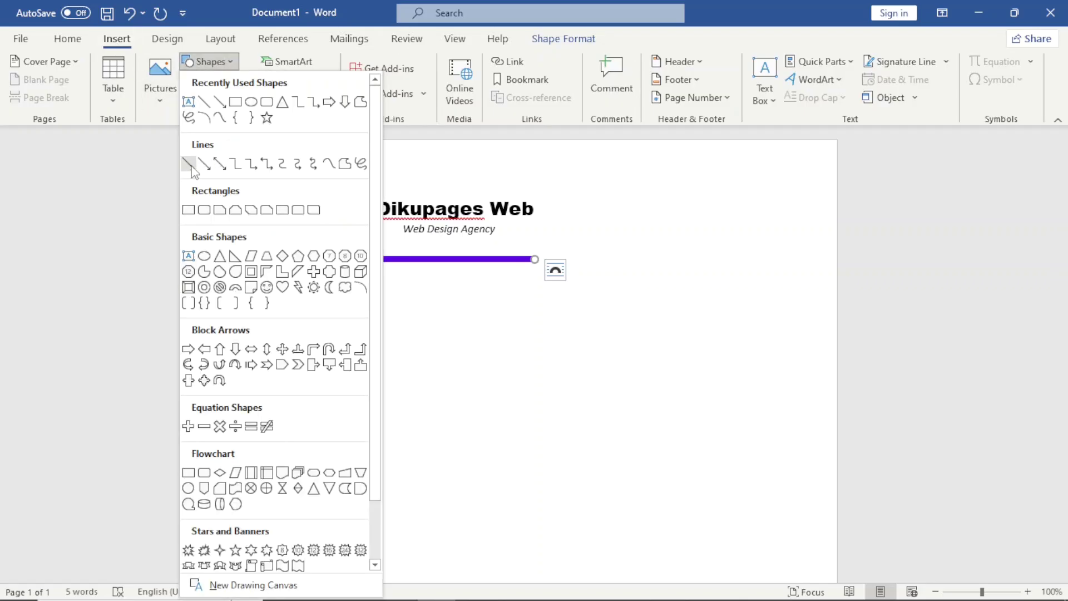
click(189, 164)
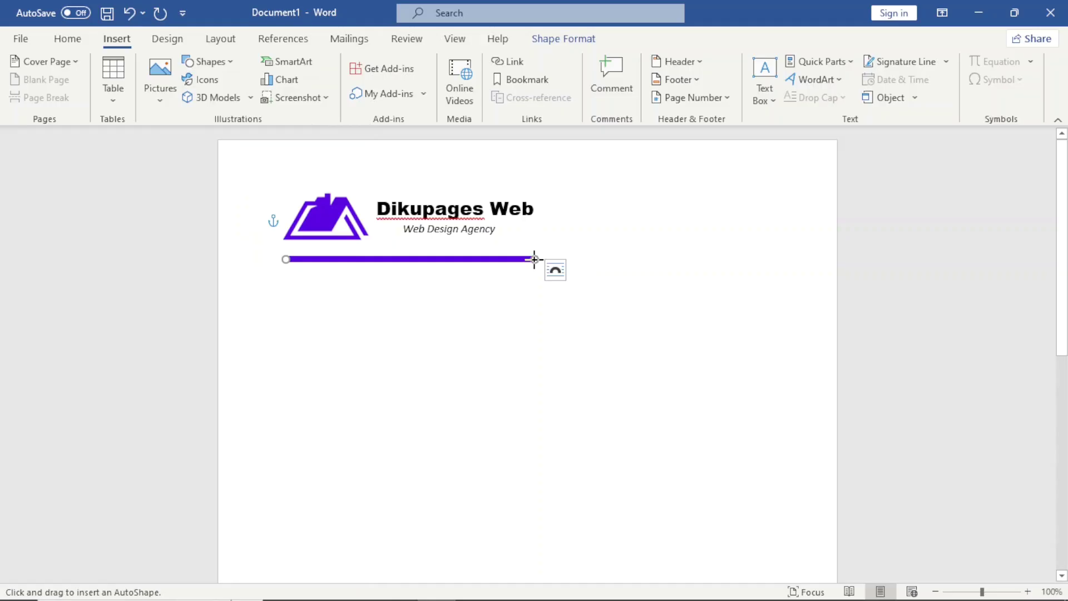
drag(541, 260, 762, 274)
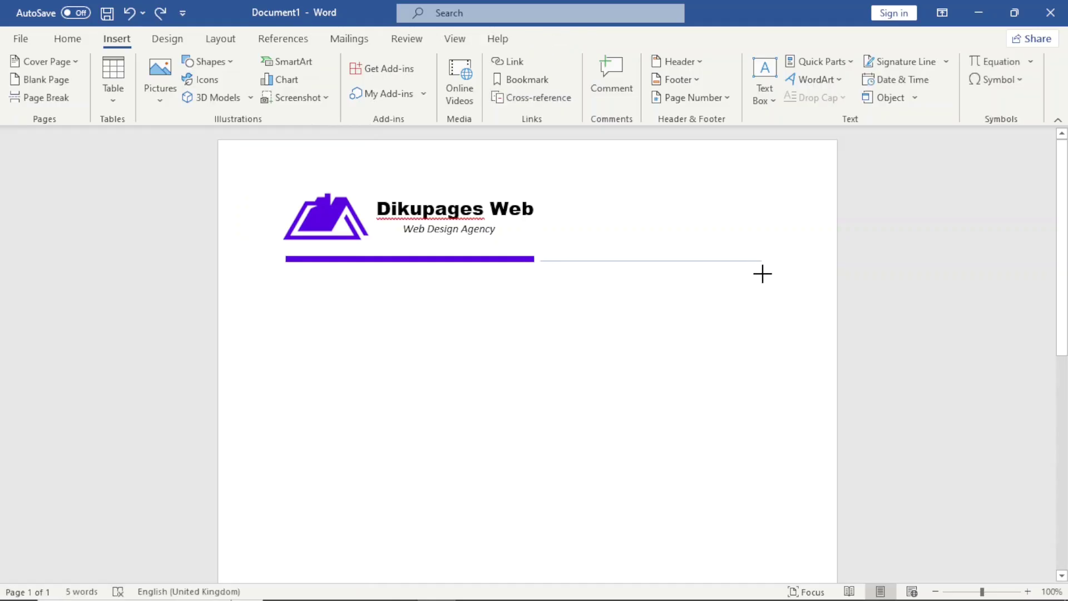
mouse_move(769, 273)
mouse_down()
mouse_move(785, 272)
mouse_move(772, 260)
mouse_up()
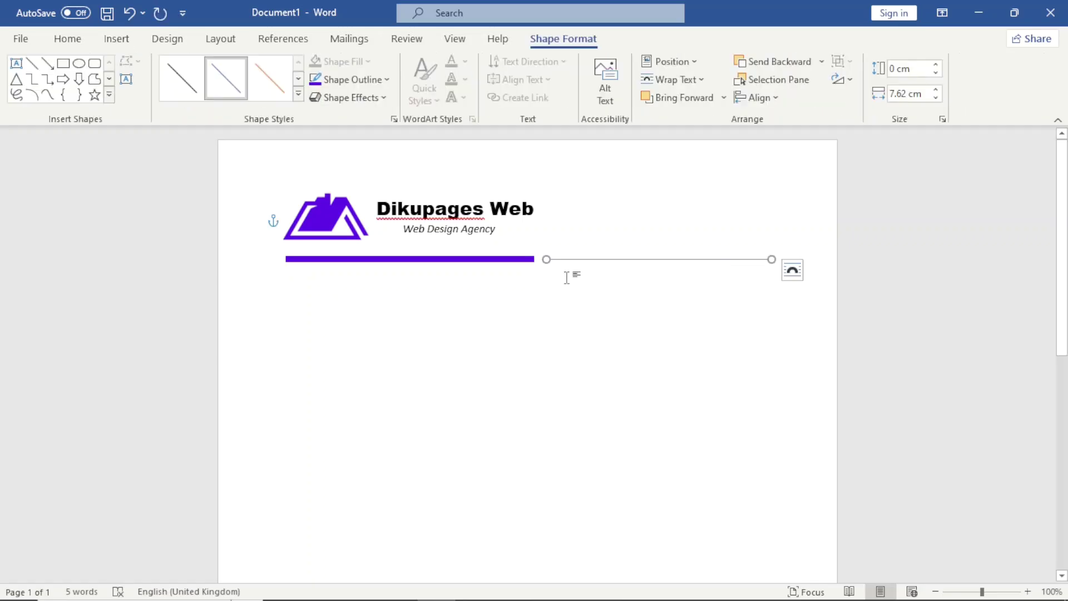
key(Left)
key(Left)
key(Left)
key(Left)
key(Left)
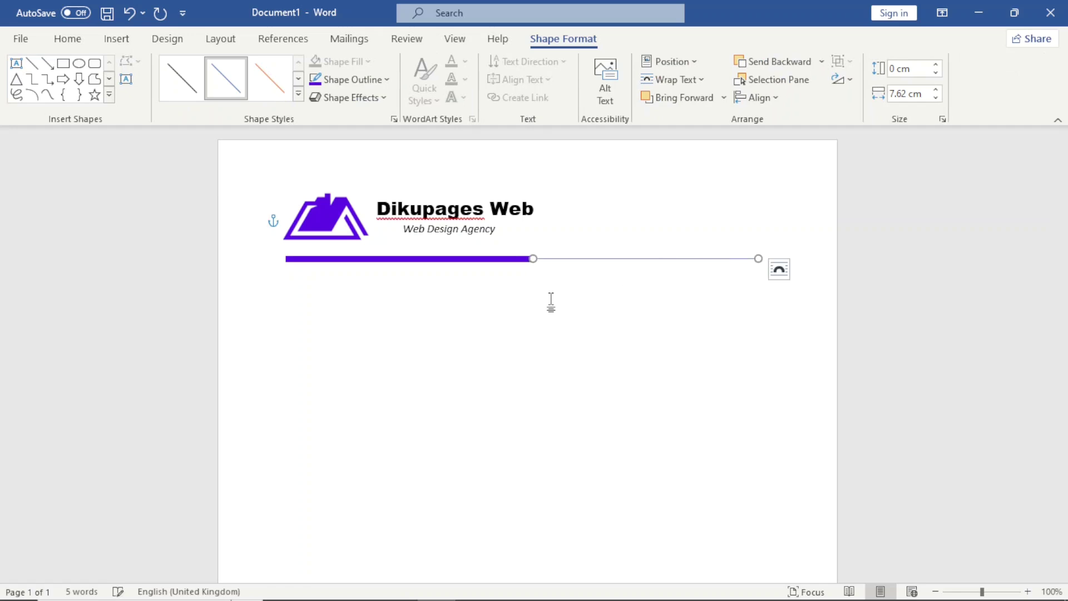
key(Up)
Step: Align the thin line and the purple bar along their vertical middles
shift+click(433, 259)
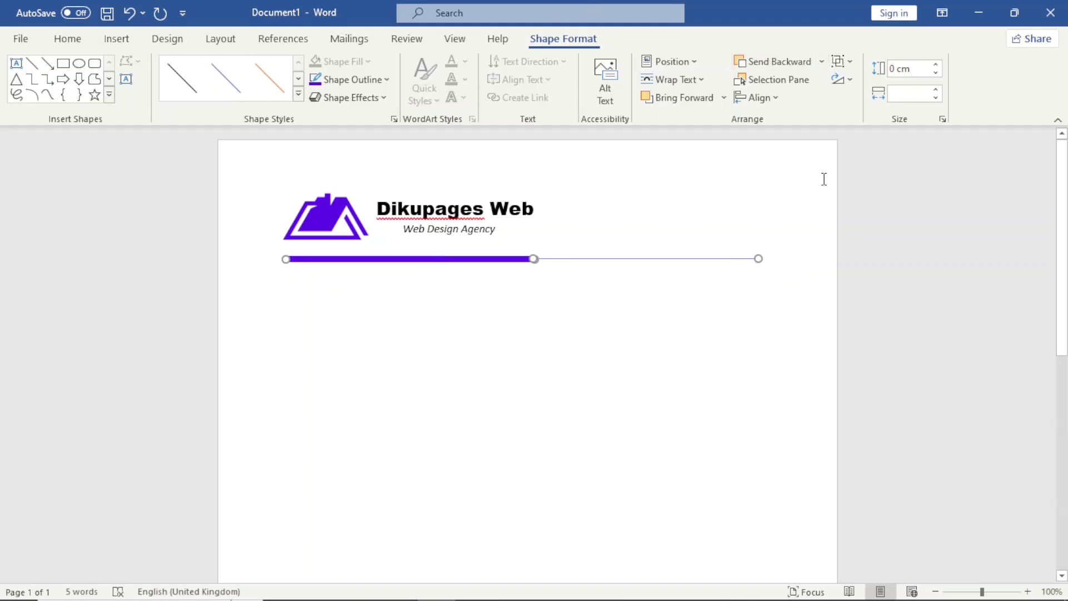
click(767, 98)
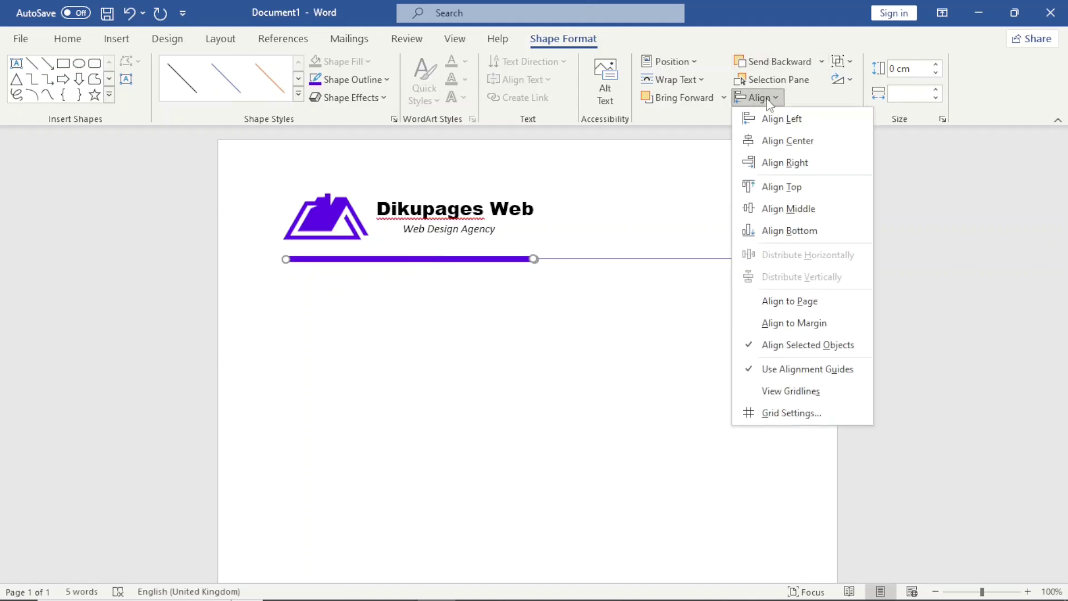
click(795, 211)
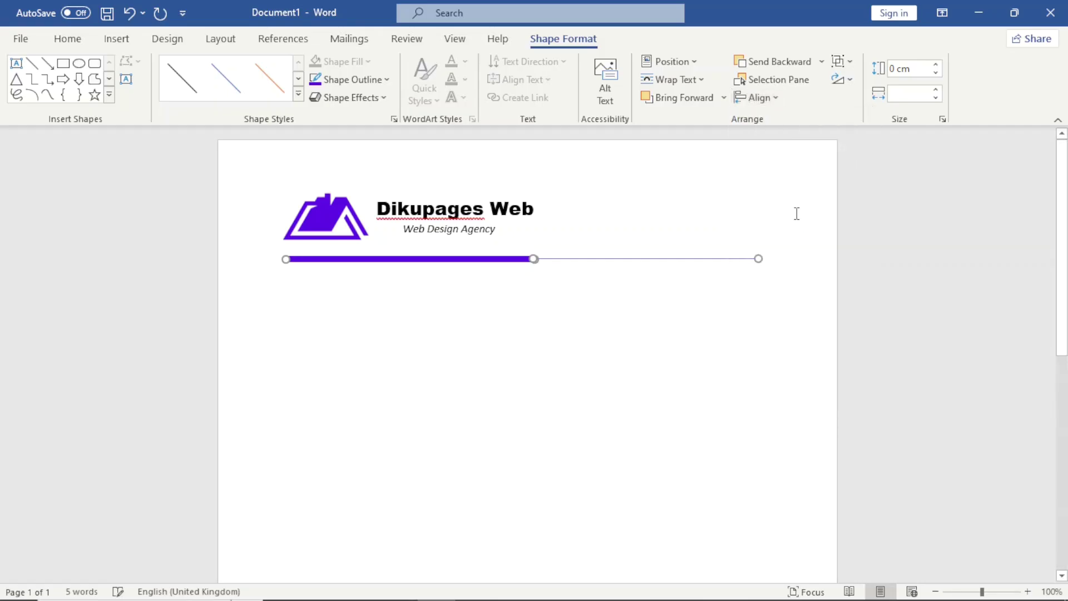
click(796, 214)
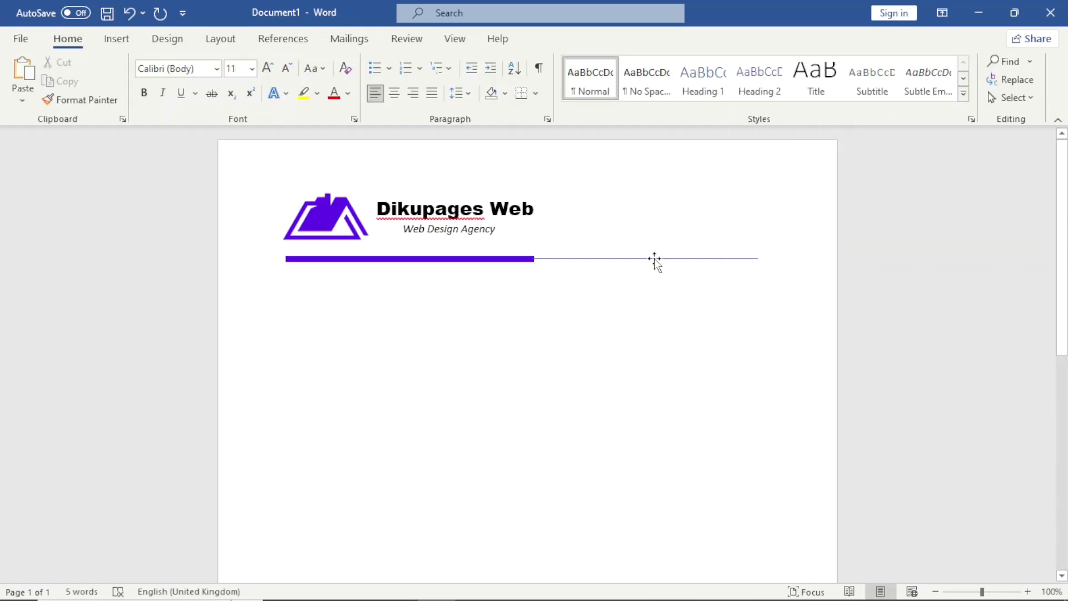
Step: Change the thin extension line's outline colour to black
click(654, 258)
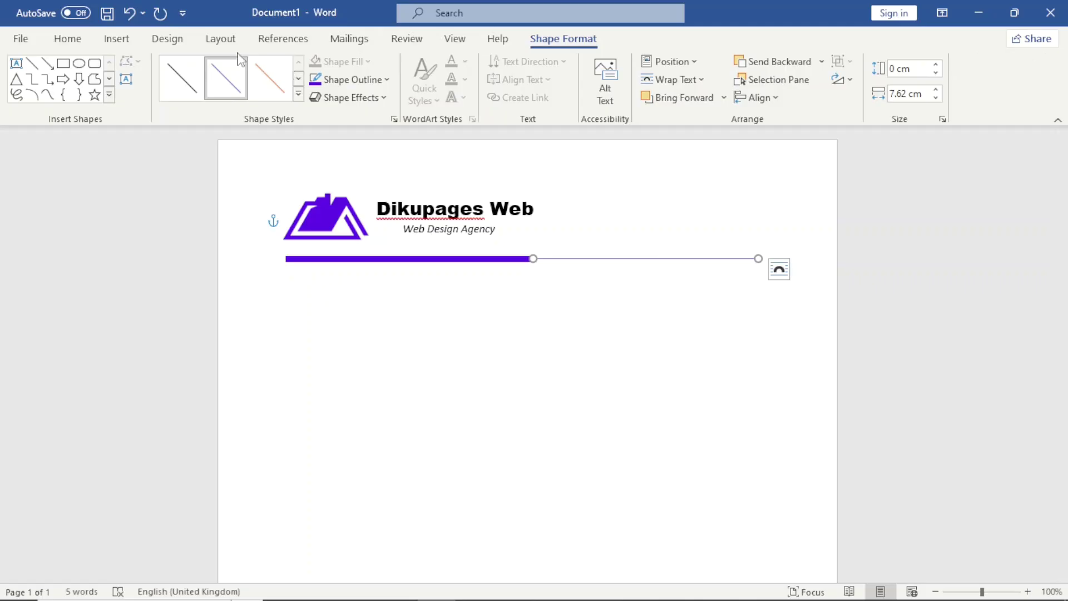
click(383, 83)
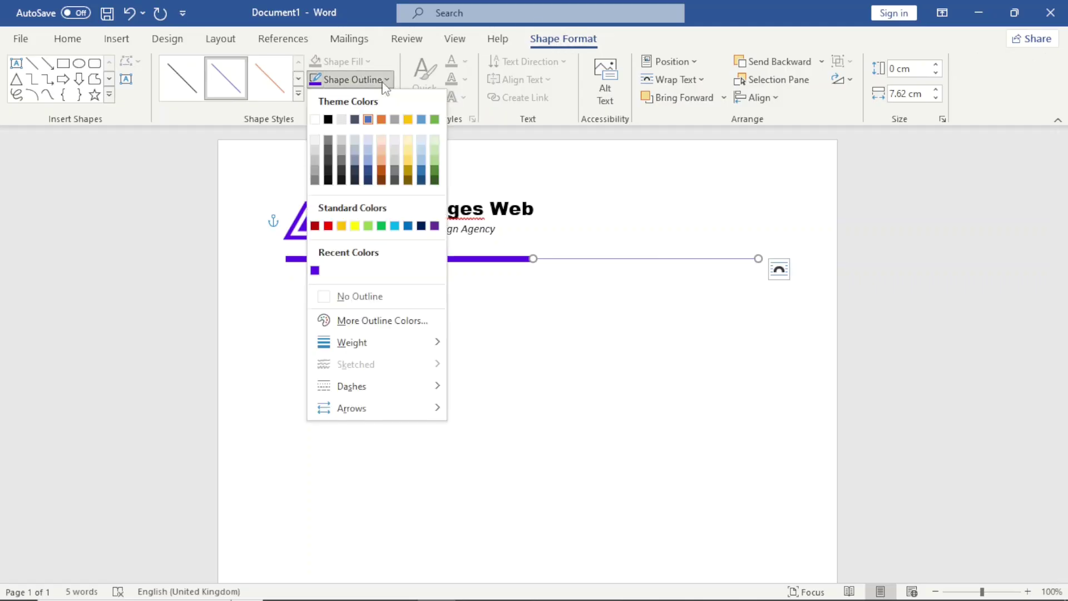
click(329, 119)
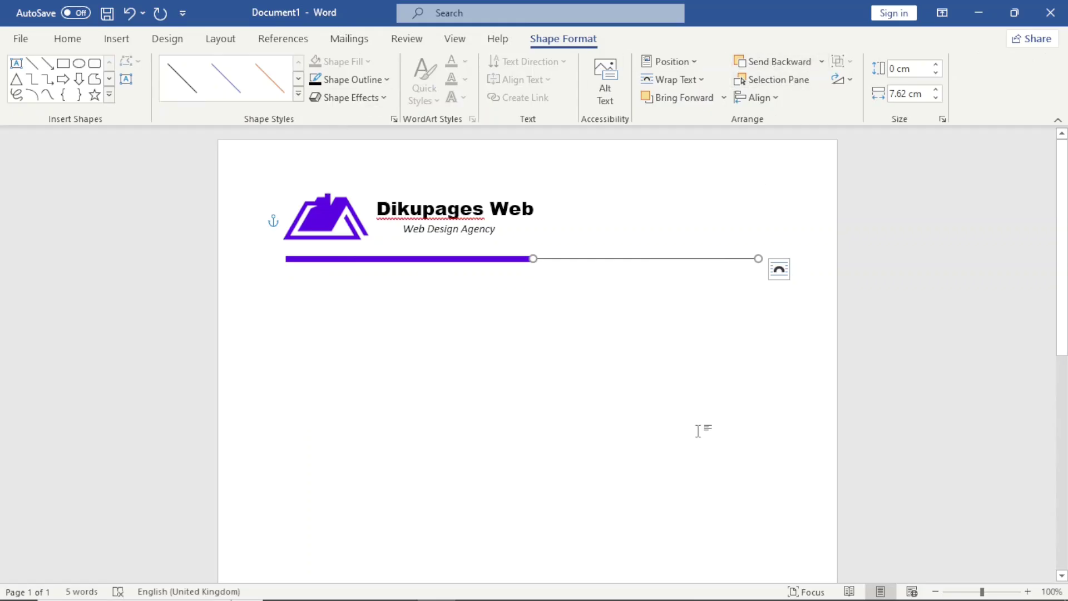
click(708, 402)
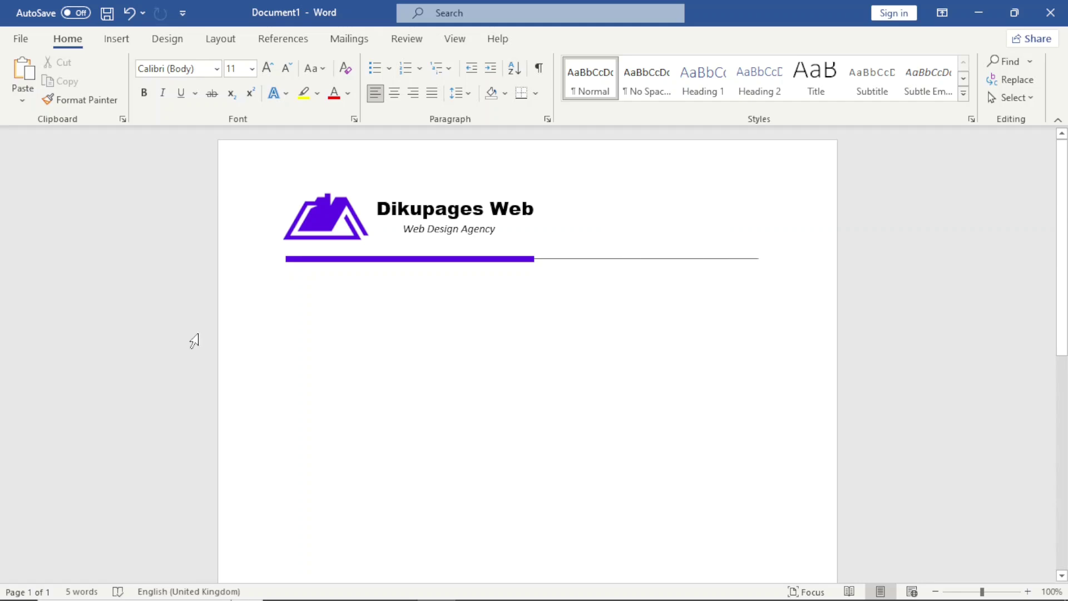
Step: Draw a text box at the header's right, enter the company's street address, and make it taller for two lines
click(115, 39)
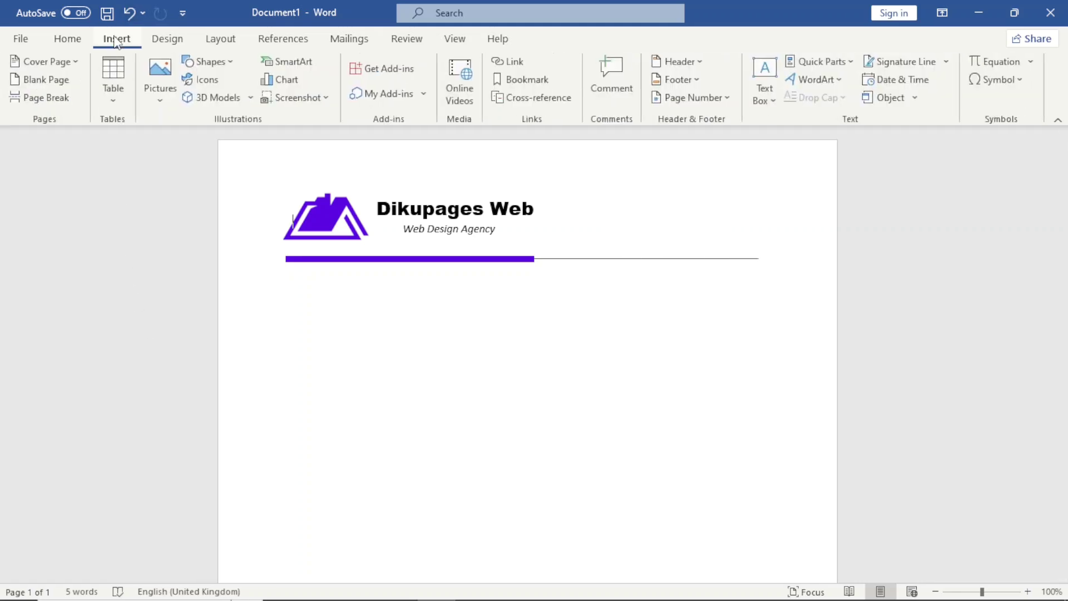
click(765, 95)
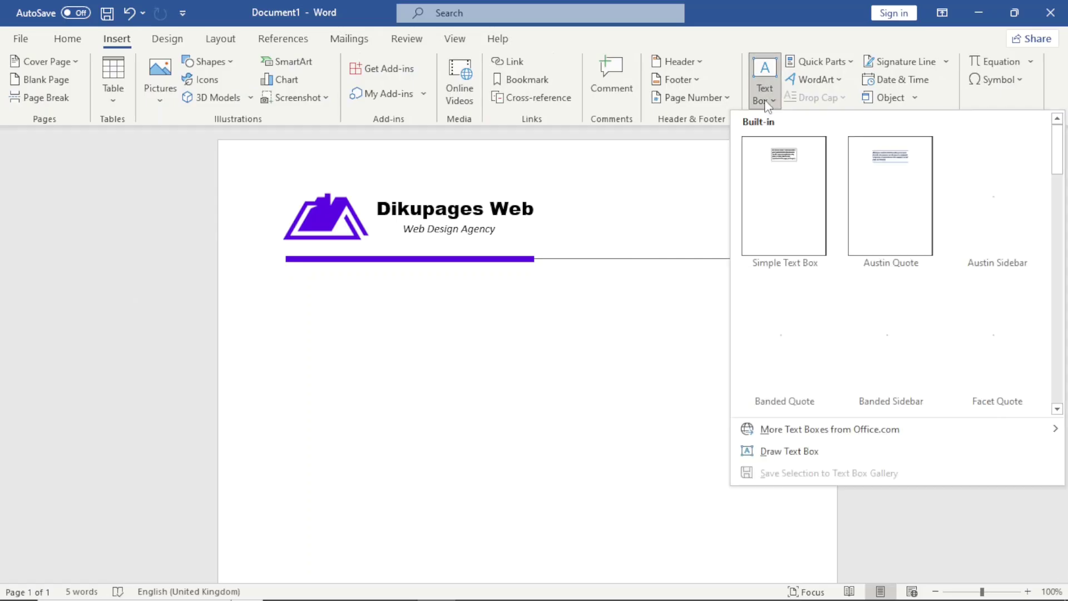
click(775, 453)
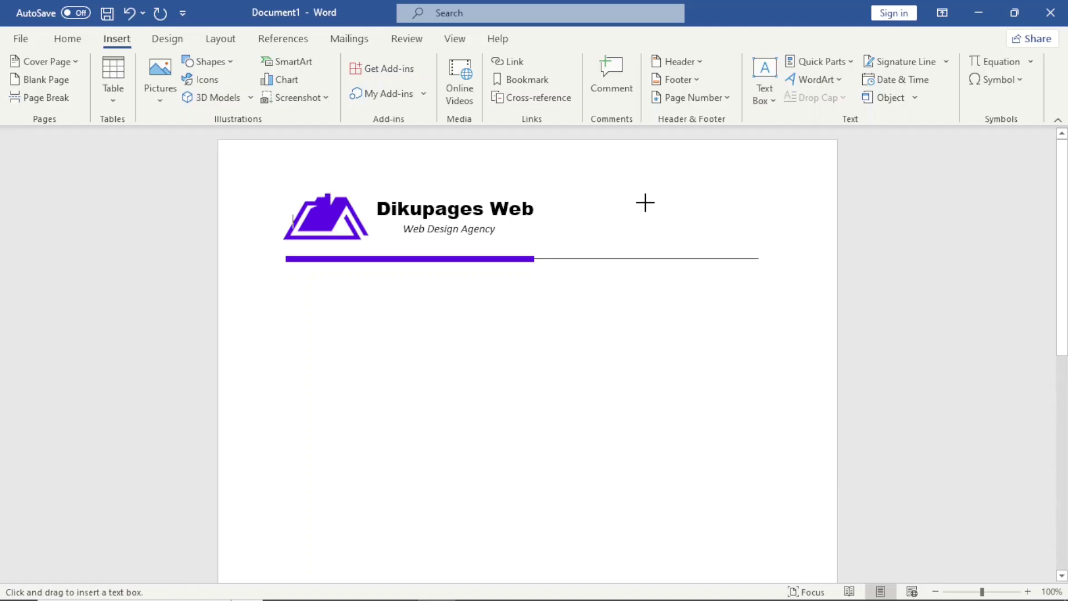
drag(620, 204, 739, 225)
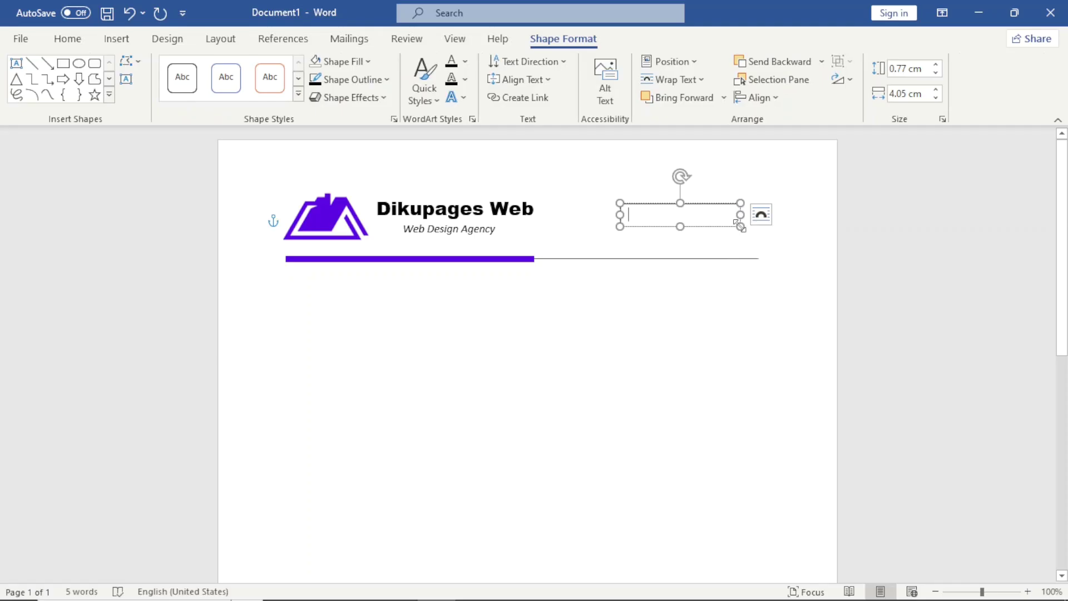
text(123, )
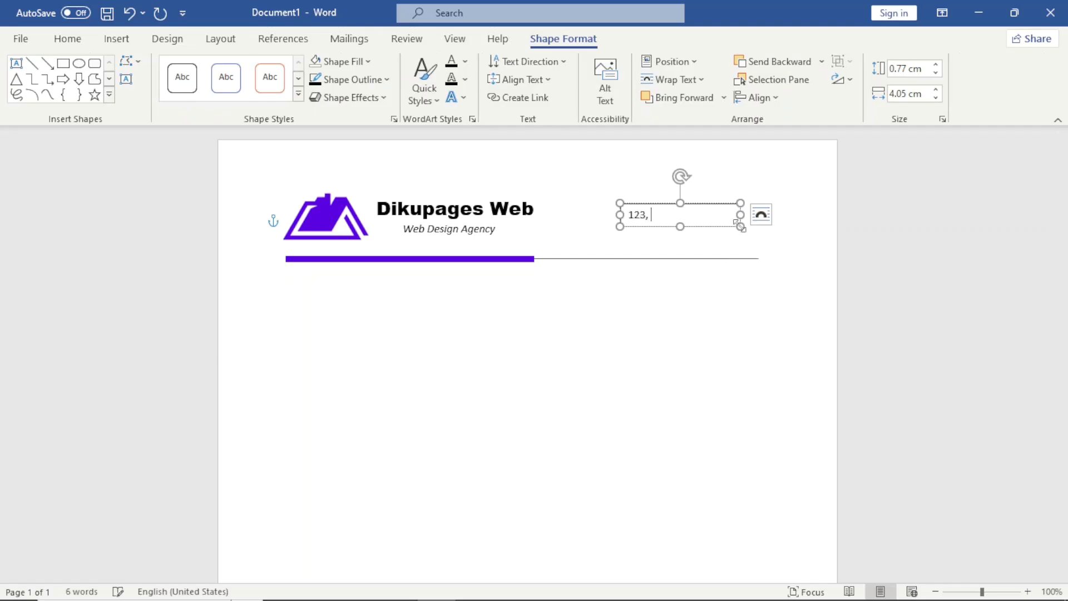
text(Damont Street –)
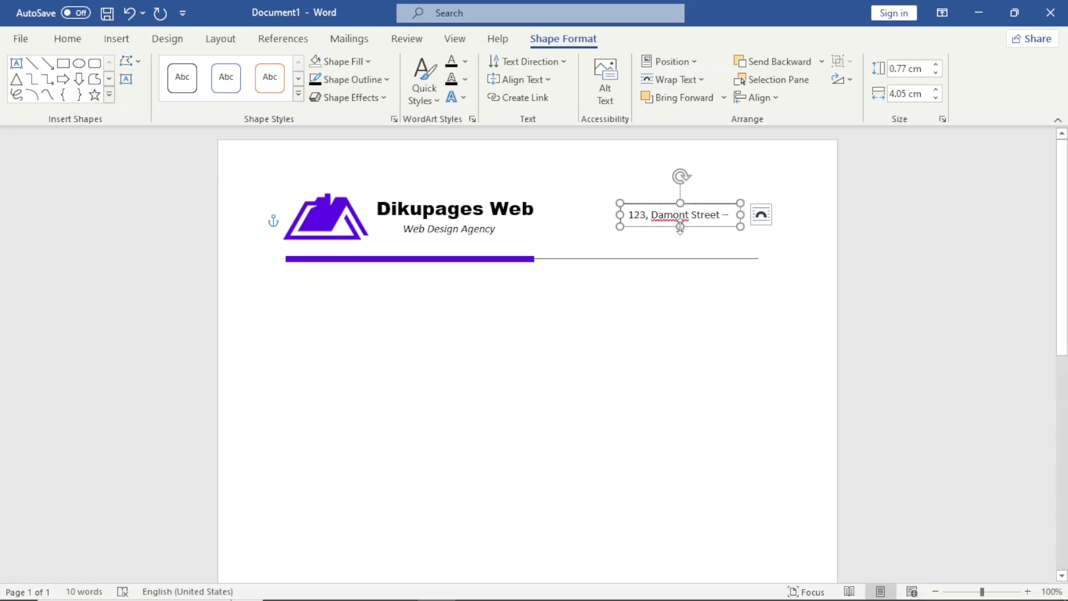
drag(680, 227, 686, 246)
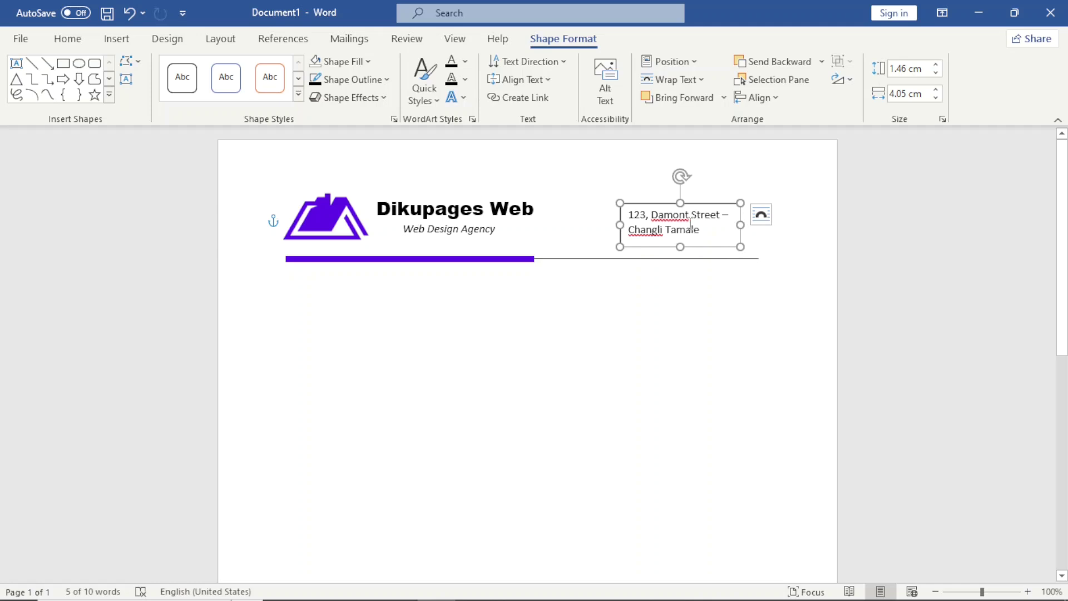
click(76, 44)
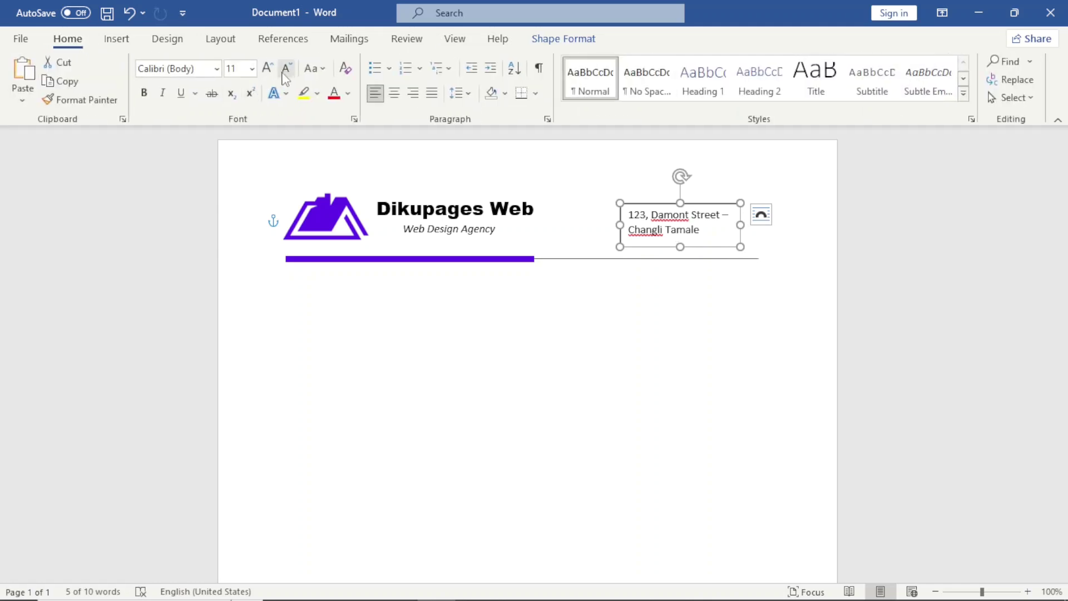
Step: Shrink the address text to size 10 and place a pasted copy just below the address box
click(286, 68)
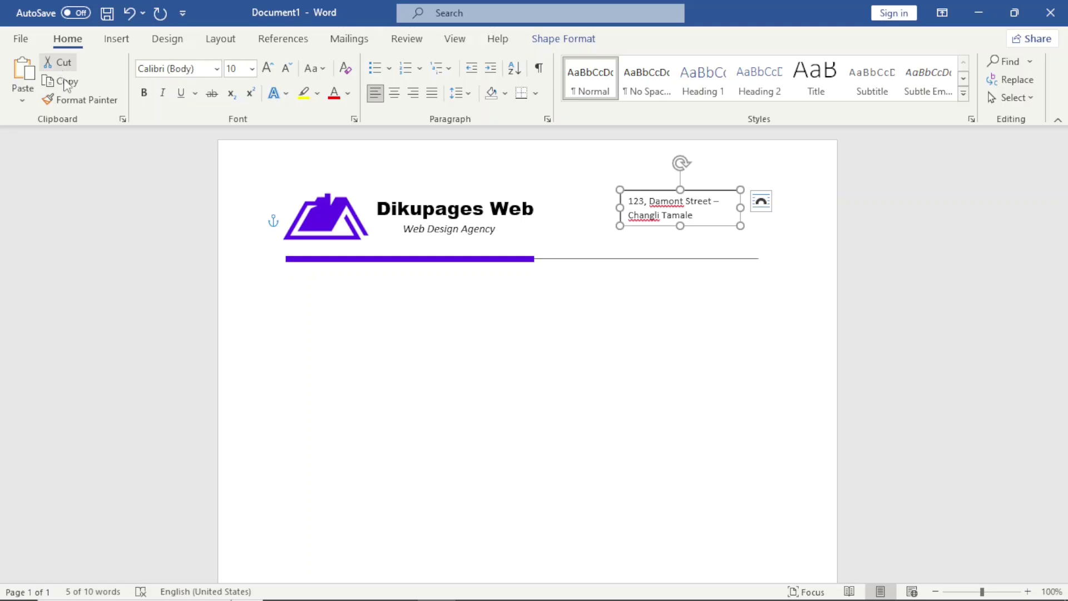
click(23, 75)
drag(716, 239, 706, 250)
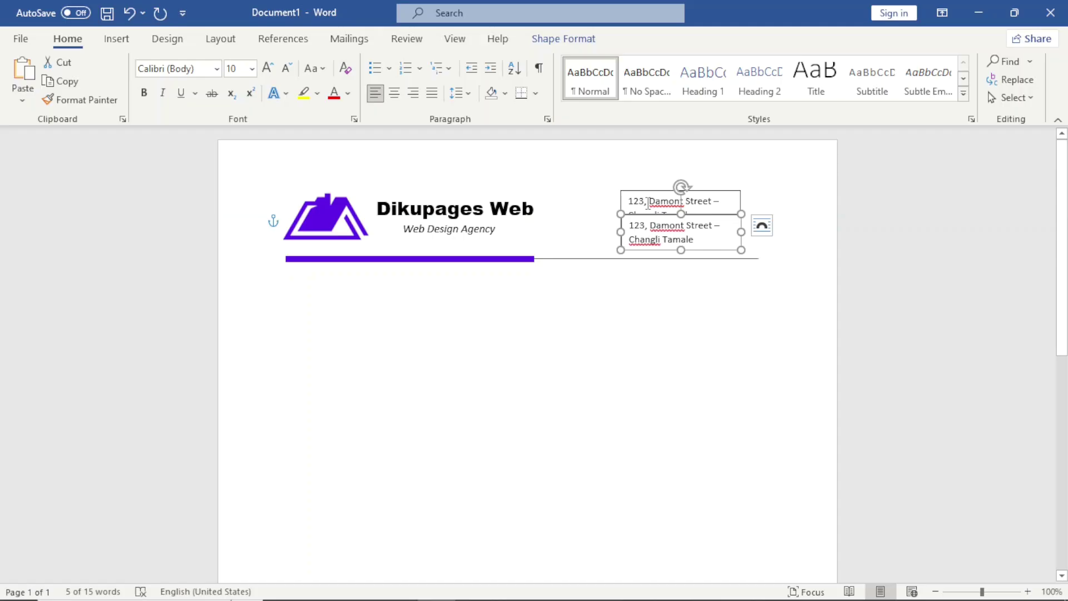
click(648, 201)
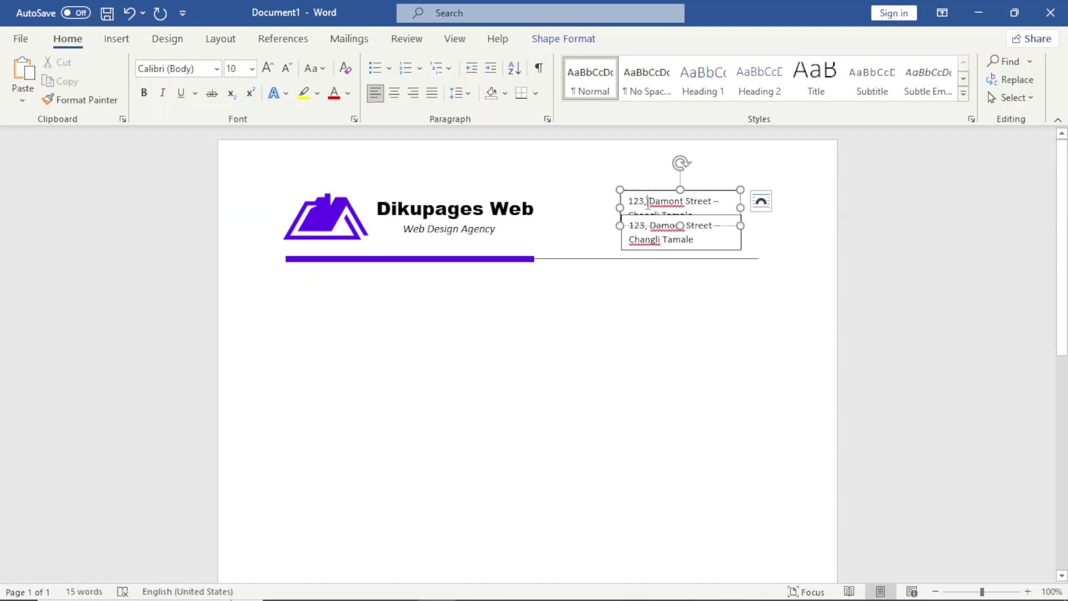
Step: Remove the fill and outline from the upper address box, then select the lower copy
click(555, 40)
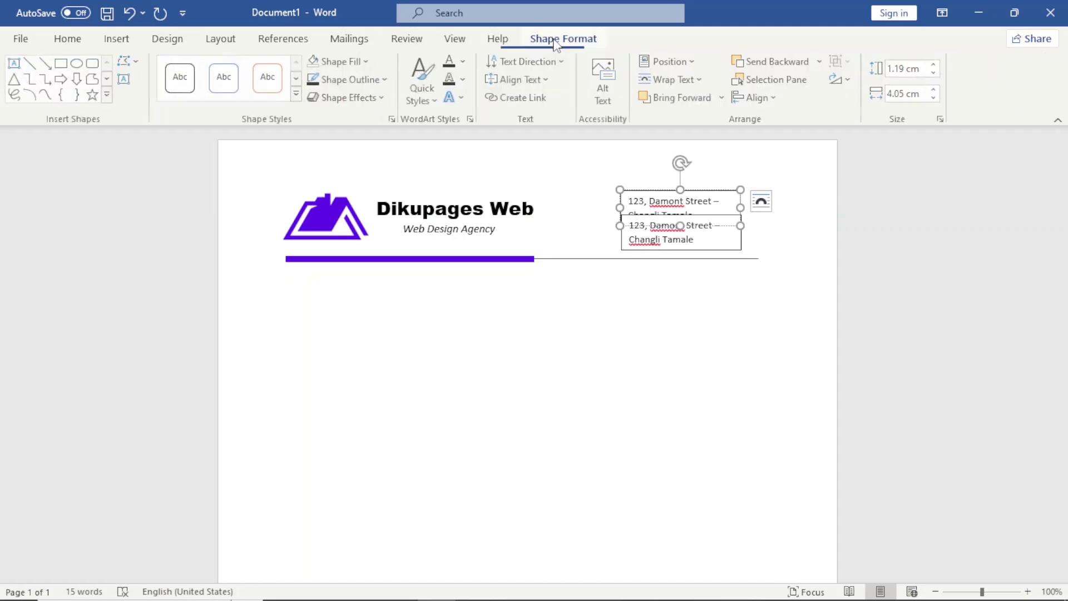
click(366, 64)
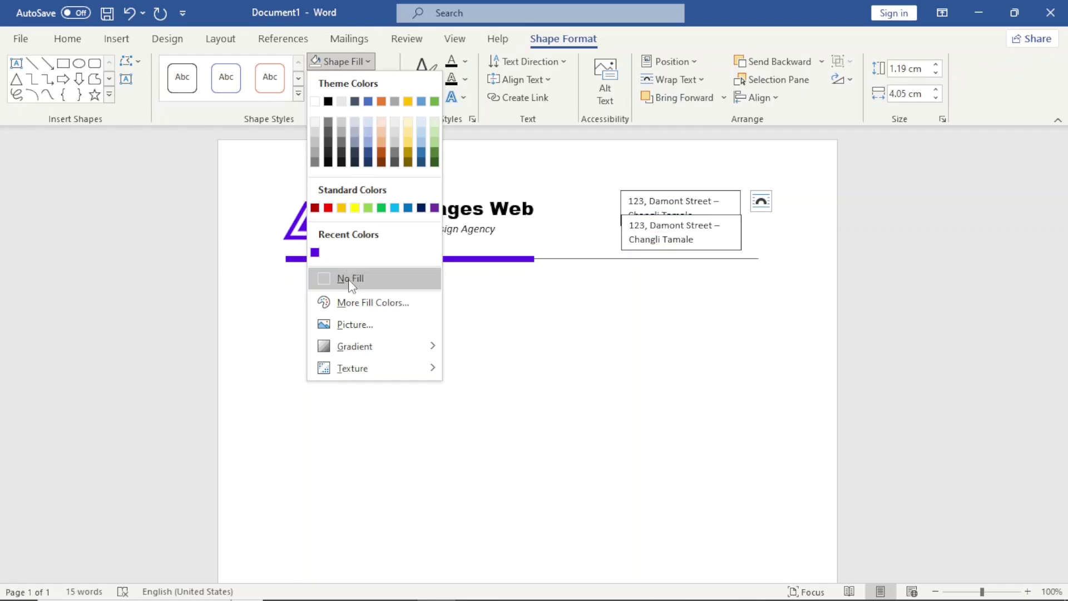
click(348, 279)
click(364, 80)
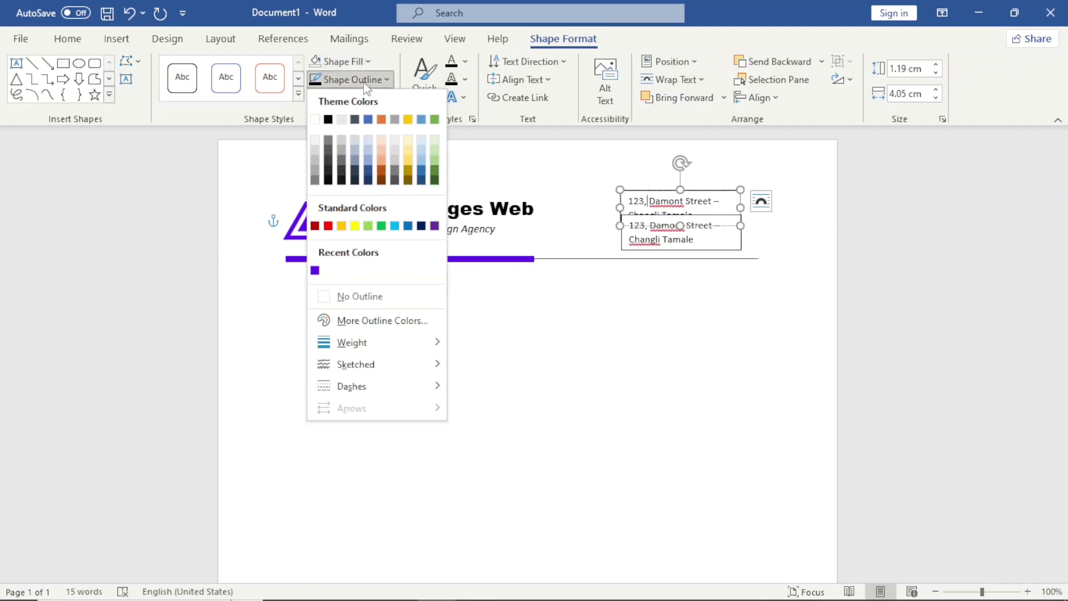
click(344, 297)
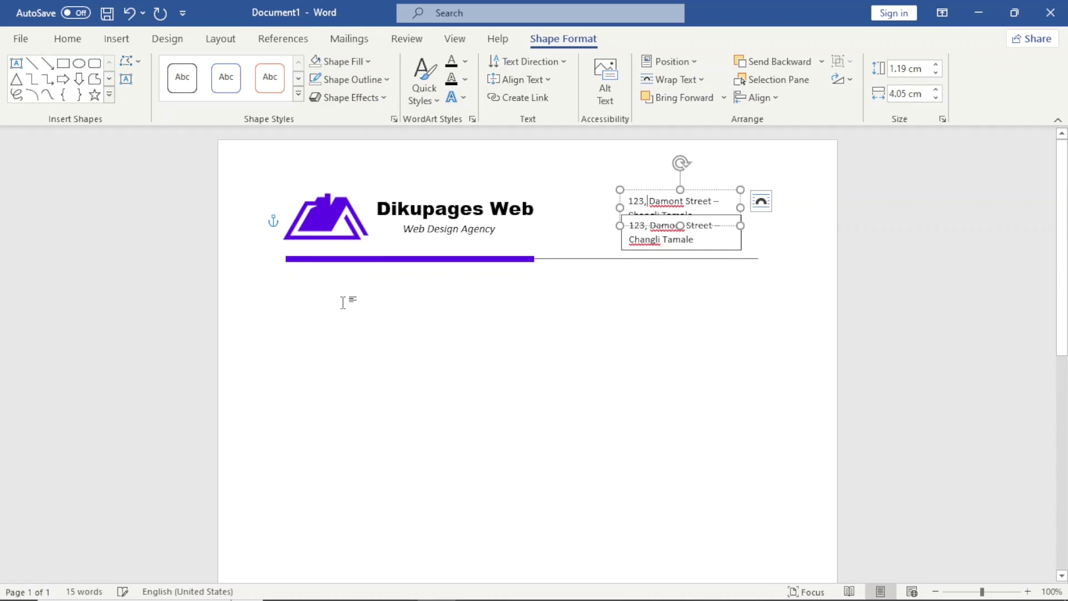
click(710, 233)
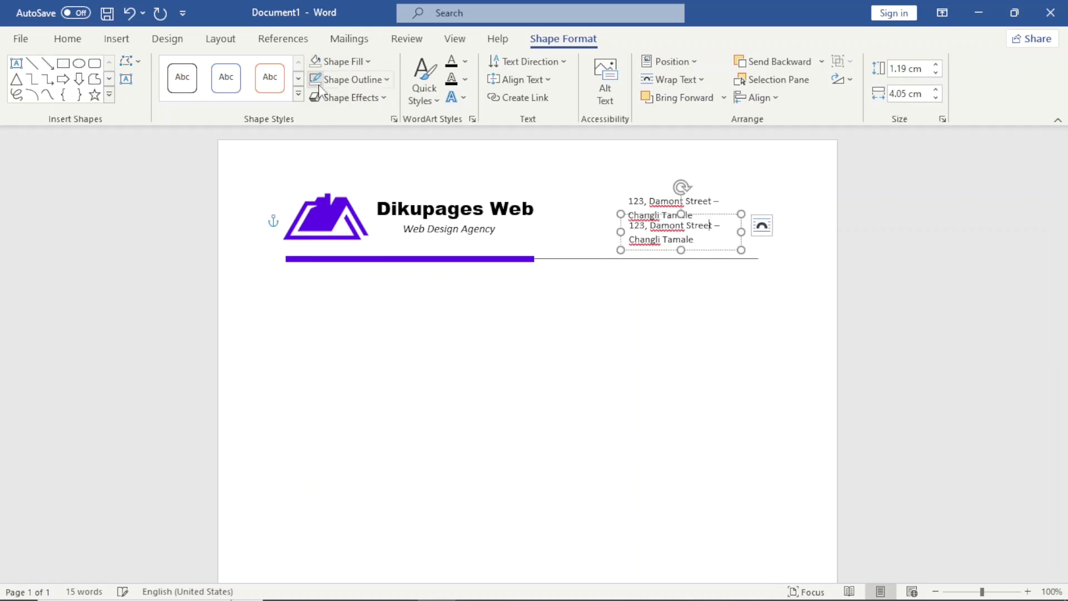
click(706, 253)
key(Down)
key(Down)
key(Down)
key(Down)
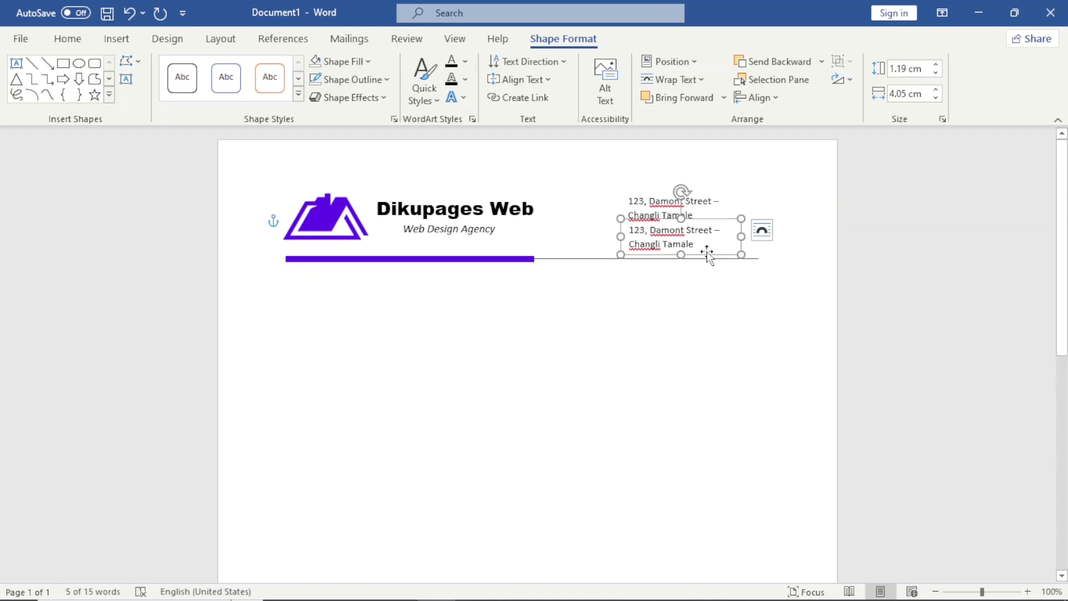
double_click(664, 244)
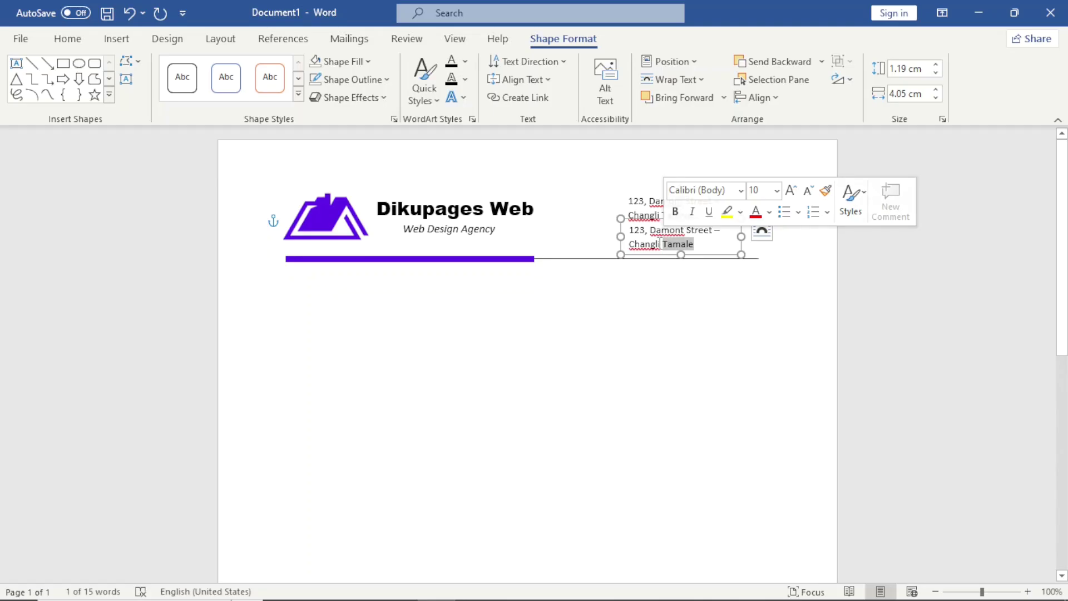
triple_click(660, 243)
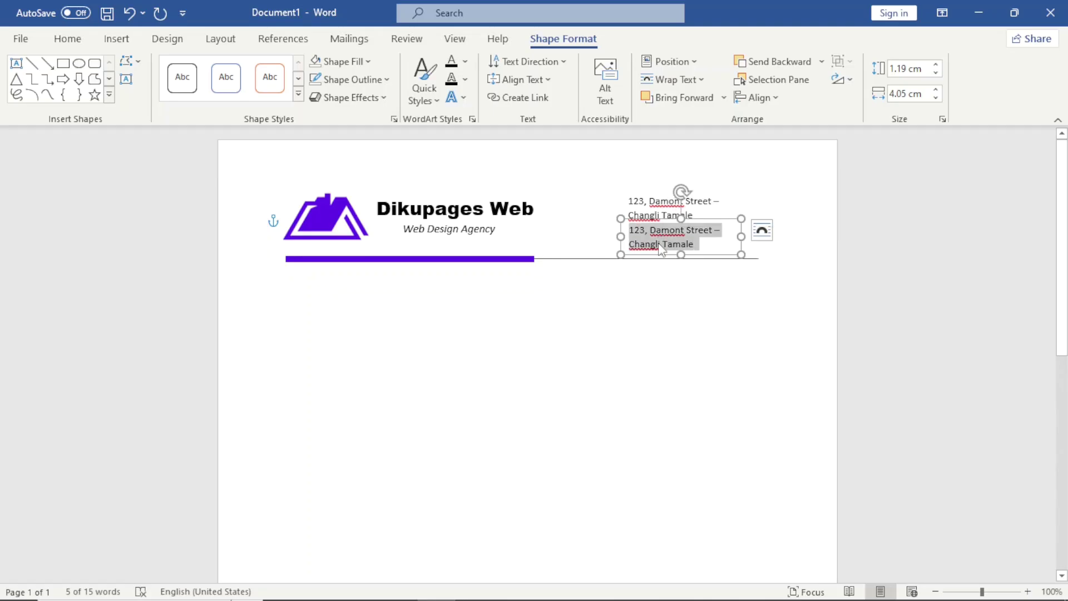
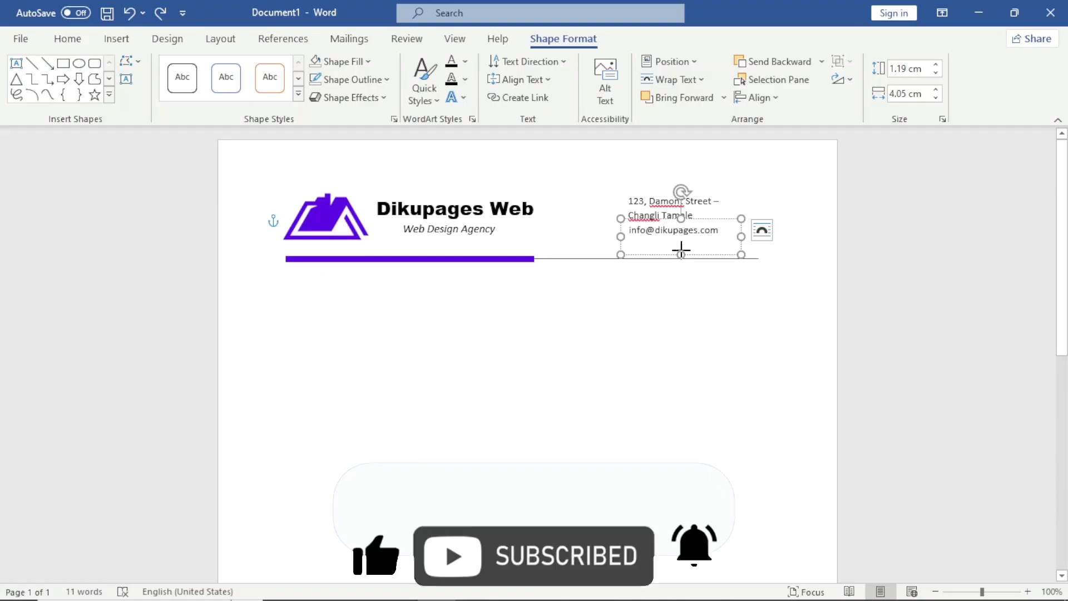
drag(681, 254, 681, 243)
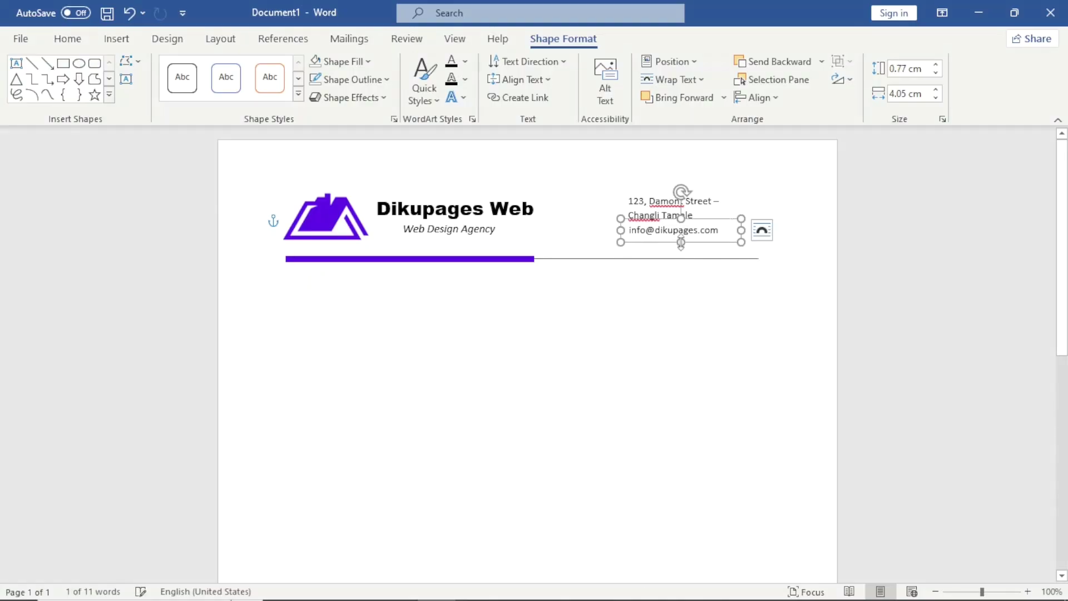
click(73, 39)
click(40, 79)
click(23, 70)
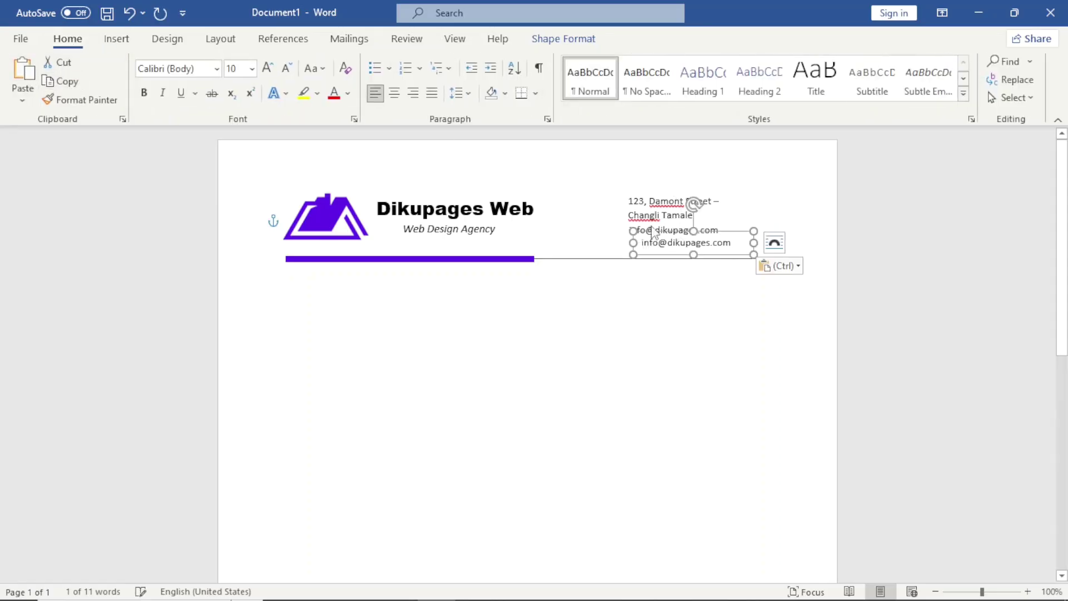
drag(723, 257, 710, 259)
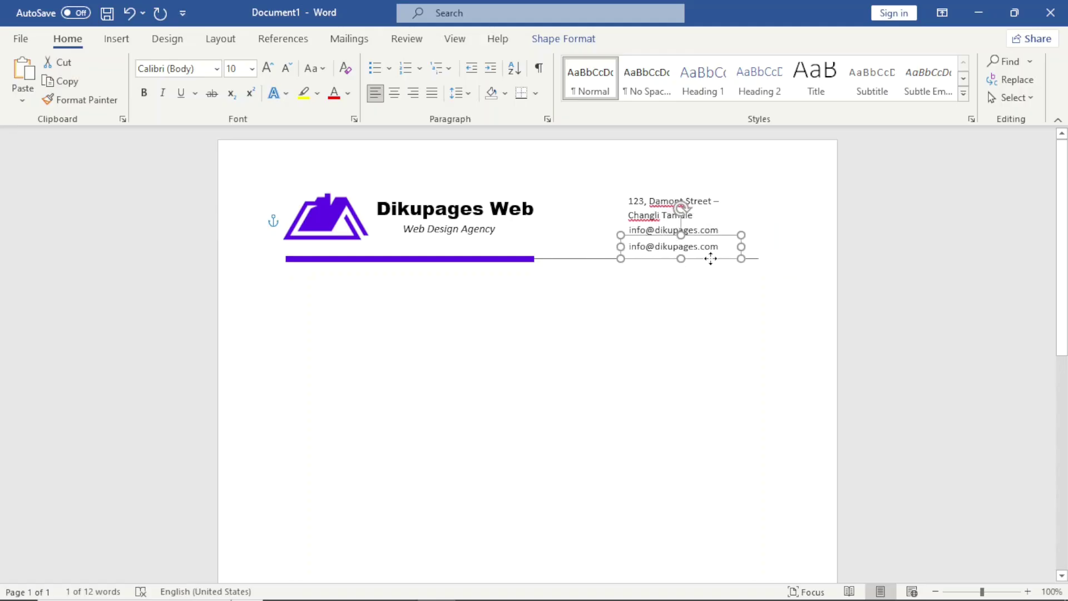
click(654, 249)
key(BackSpace)
key(BackSpace)
key(BackSpace)
key(BackSpace)
key(BackSpace)
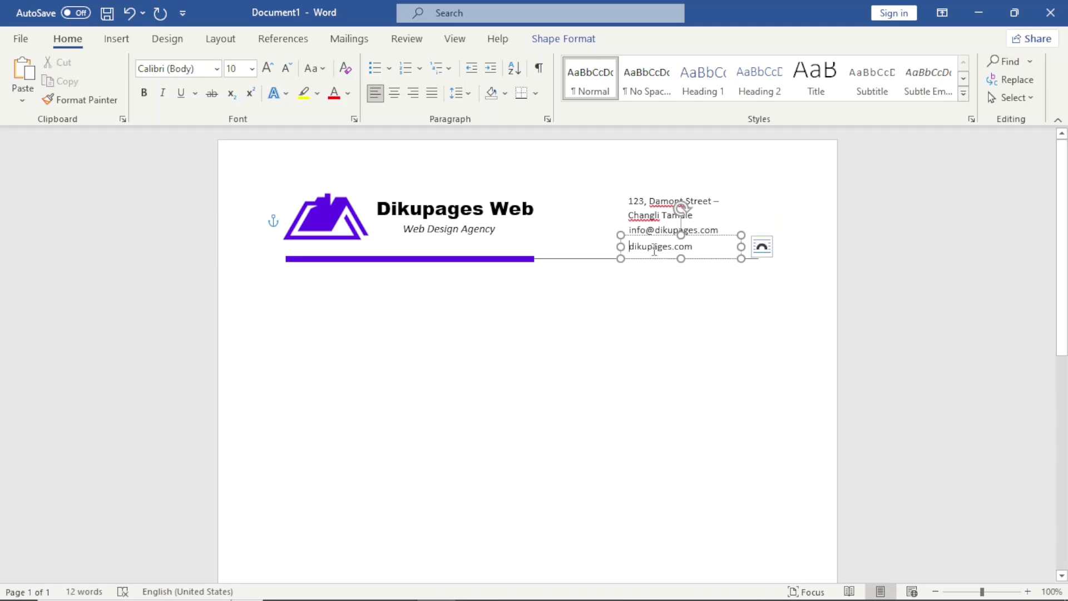
text(www.)
click(412, 93)
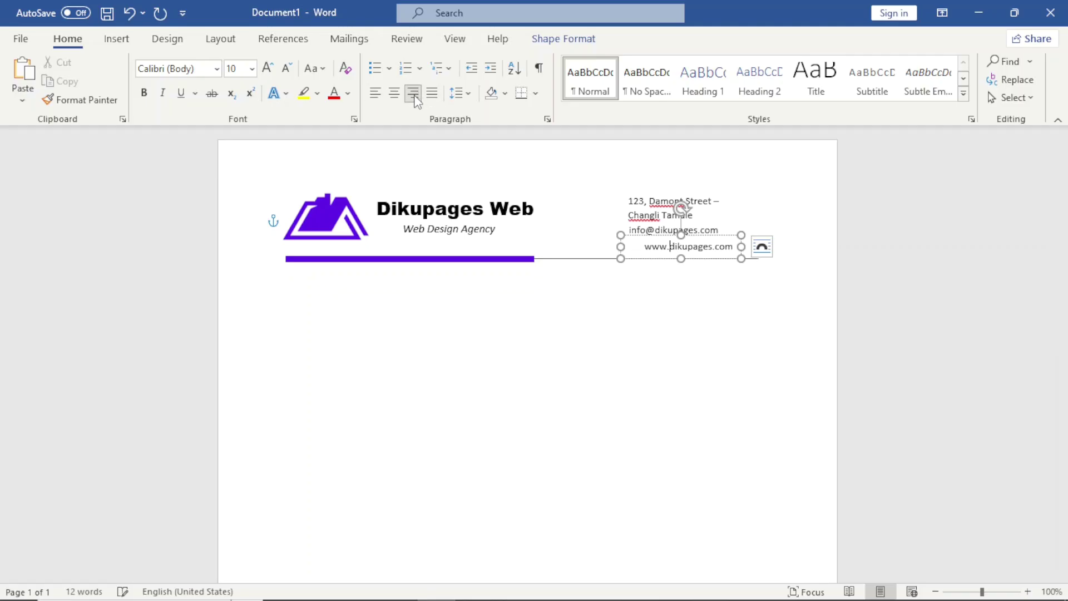
Step: Right-align the email line and the street address text
click(647, 228)
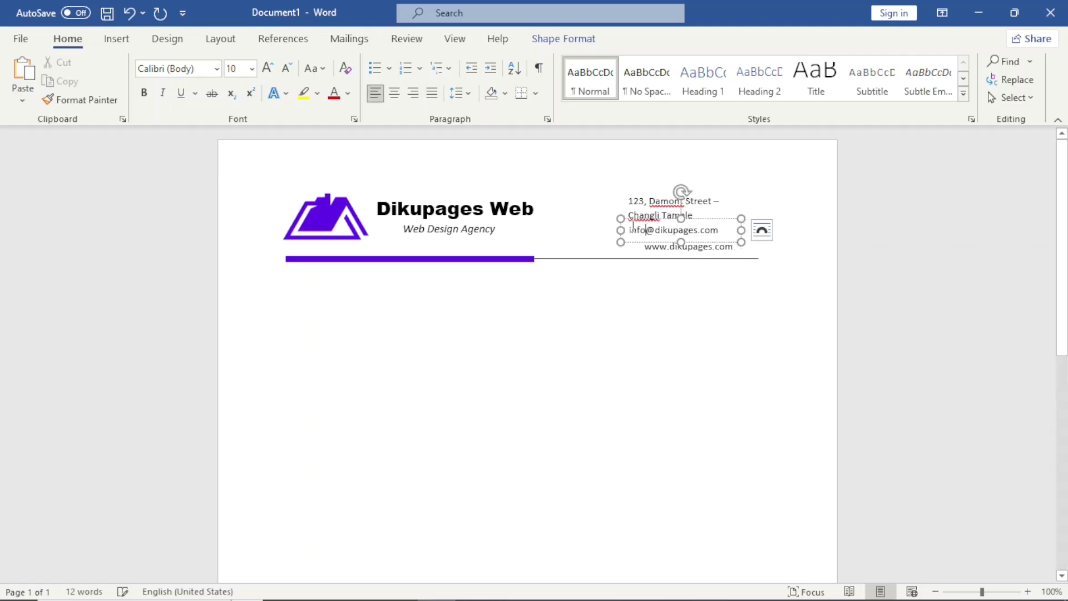
click(413, 93)
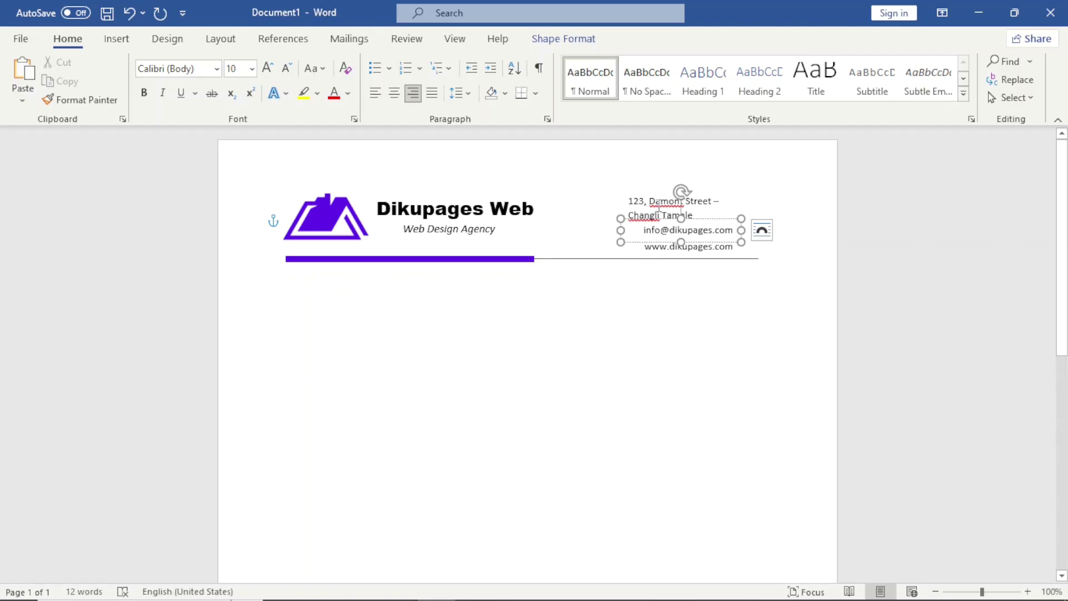
click(662, 214)
click(412, 93)
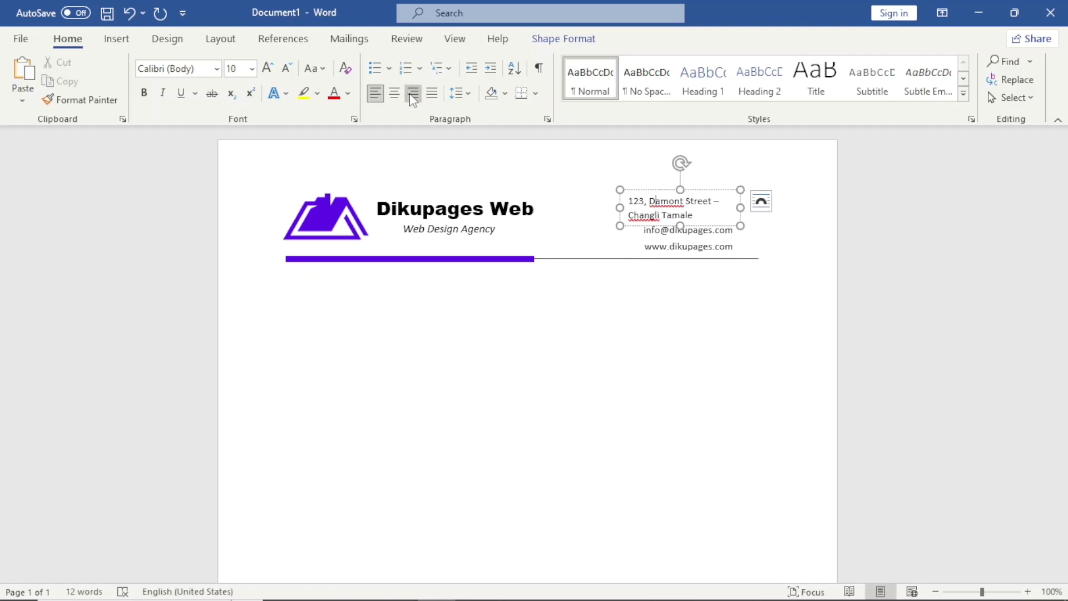
Step: Nudge the address and email boxes upward to tighten the contact block
click(703, 213)
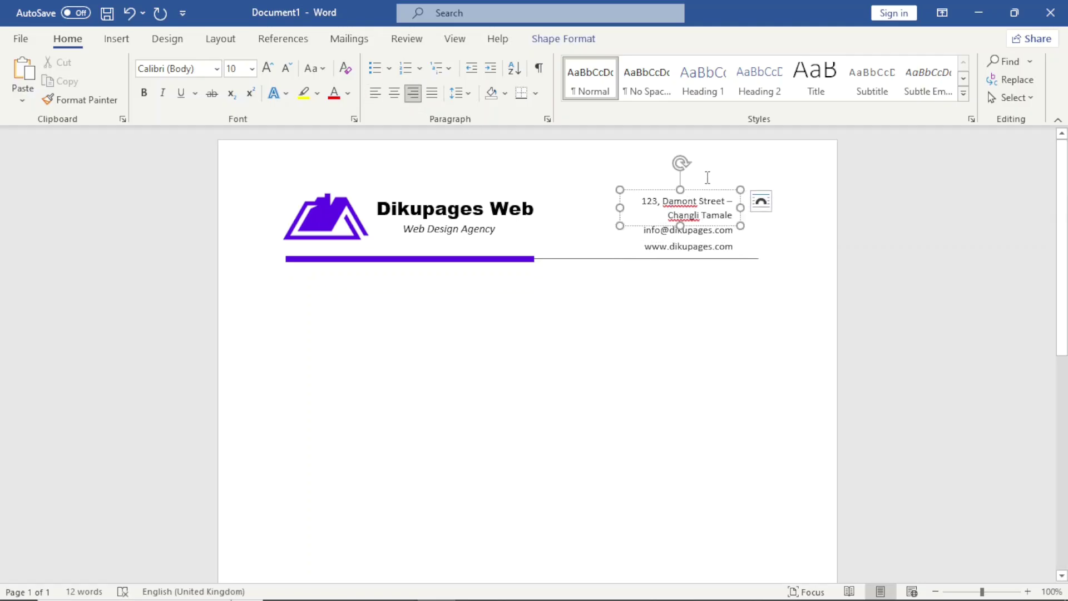
click(702, 190)
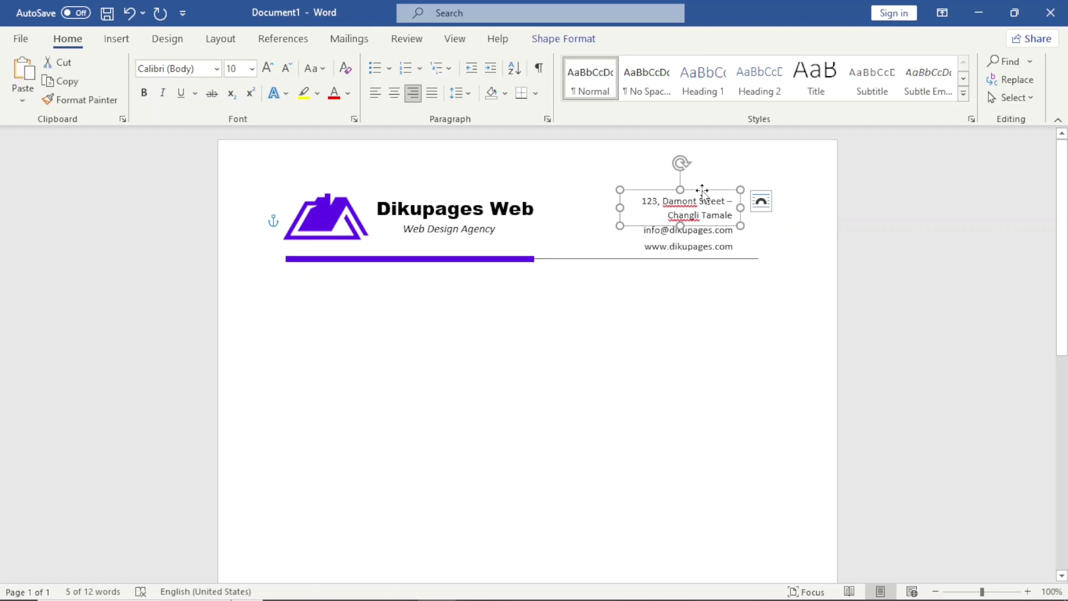
key(Up)
key(Up)
key(Up)
key(Up)
key(Up)
key(Up)
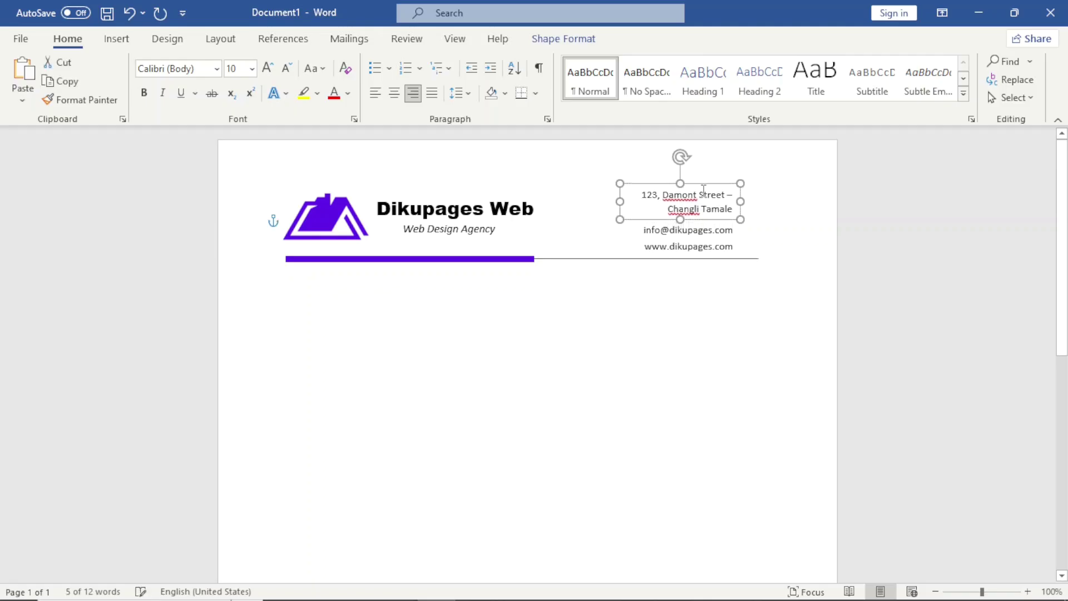
click(699, 228)
click(707, 219)
key(Up)
key(Up)
key(Up)
key(Up)
key(Up)
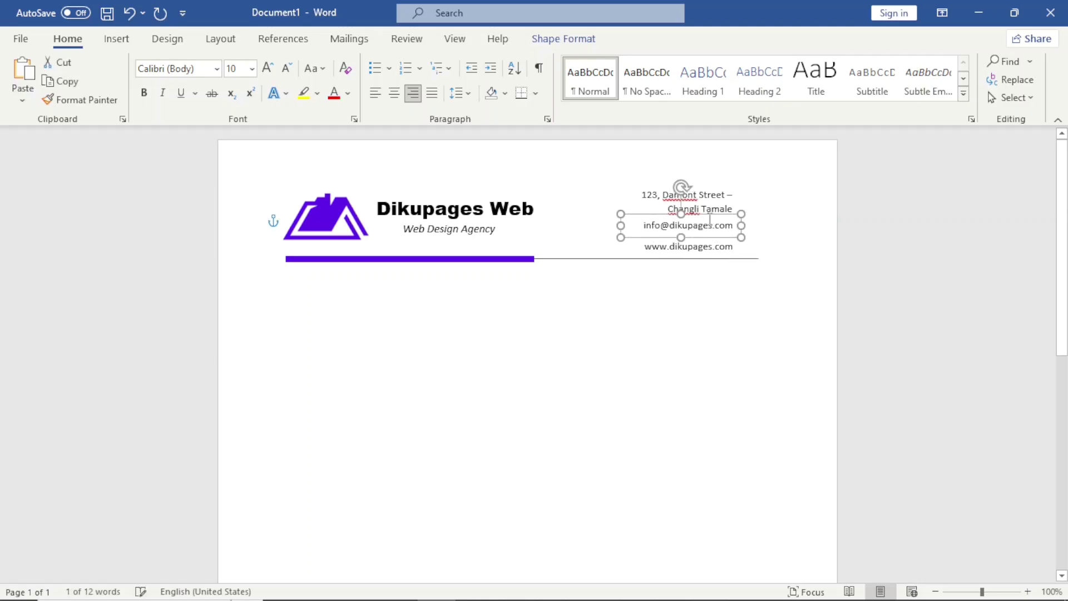
click(658, 338)
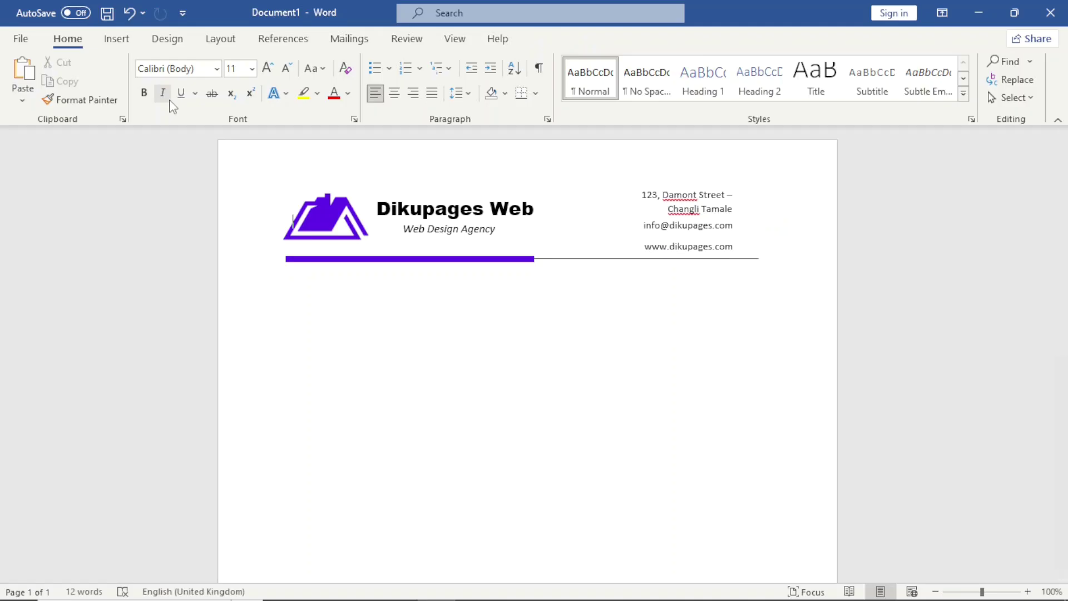
click(118, 39)
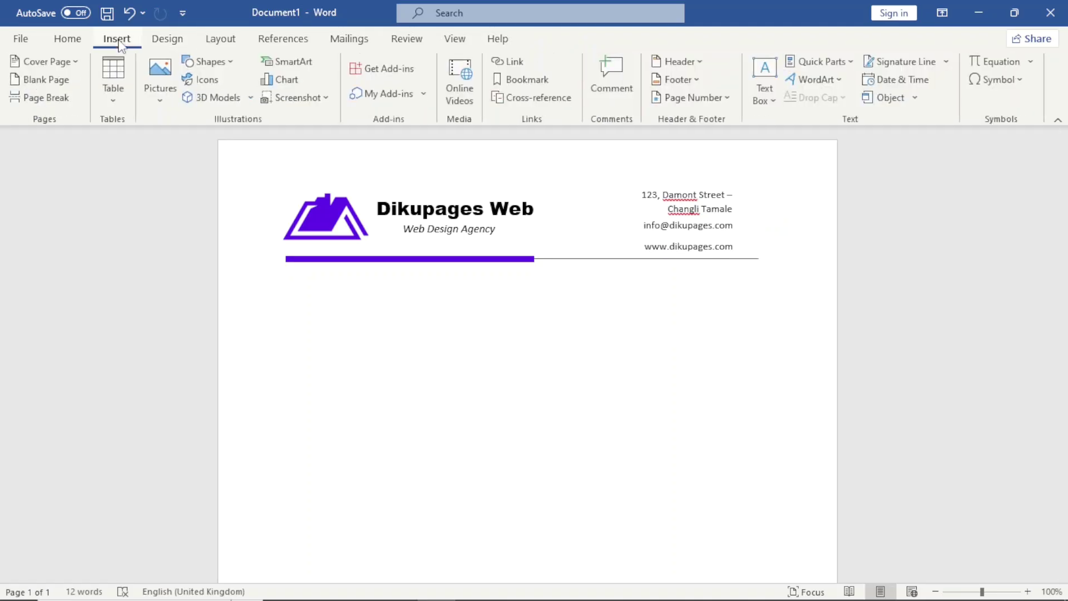
Step: In the stock icons library, search 'home' and pick the building icon
click(207, 82)
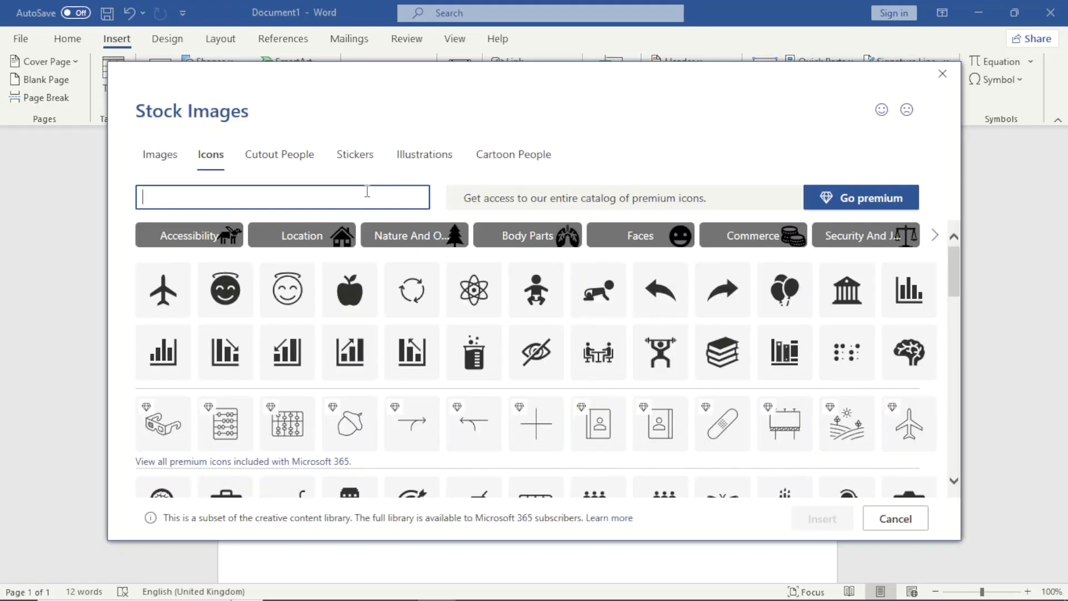
text(address)
double_click(285, 200)
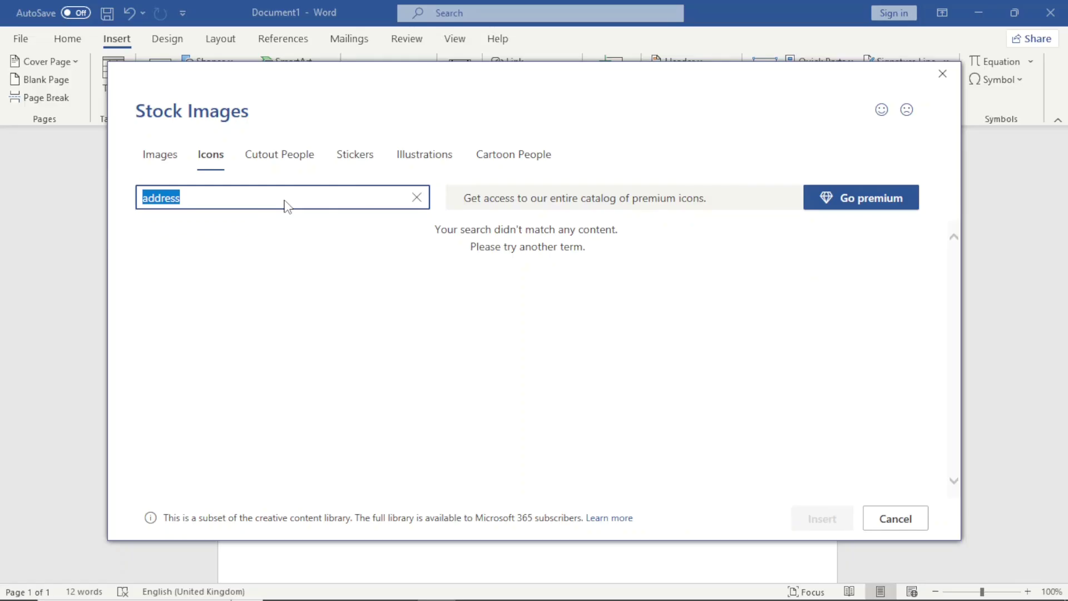
text(home)
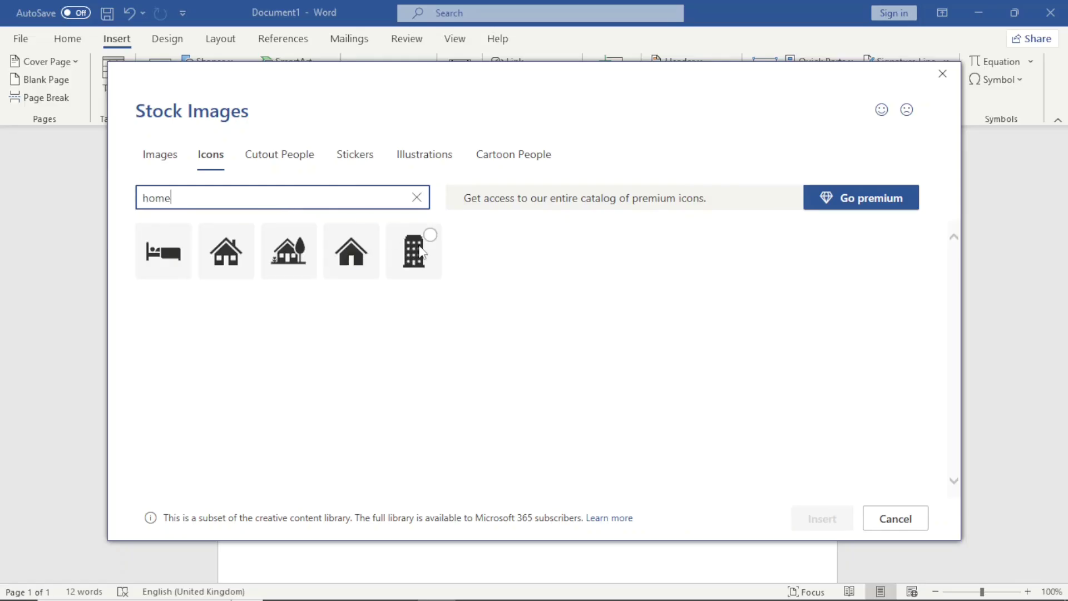
click(420, 250)
Step: Add the envelope icon from an 'email' search and the laptop from a website search, then insert all three
click(232, 198)
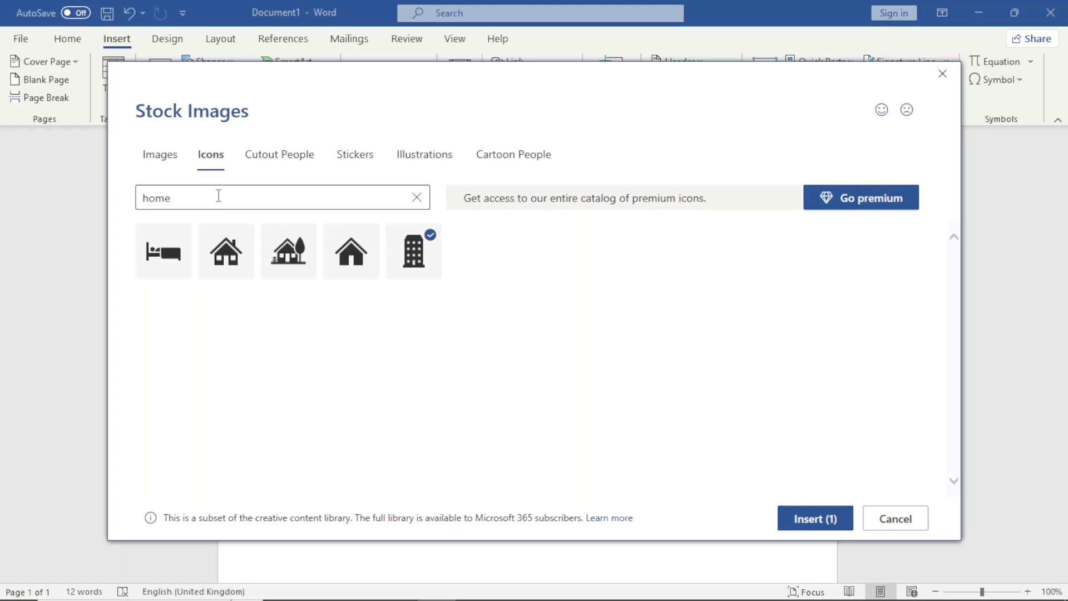
double_click(190, 196)
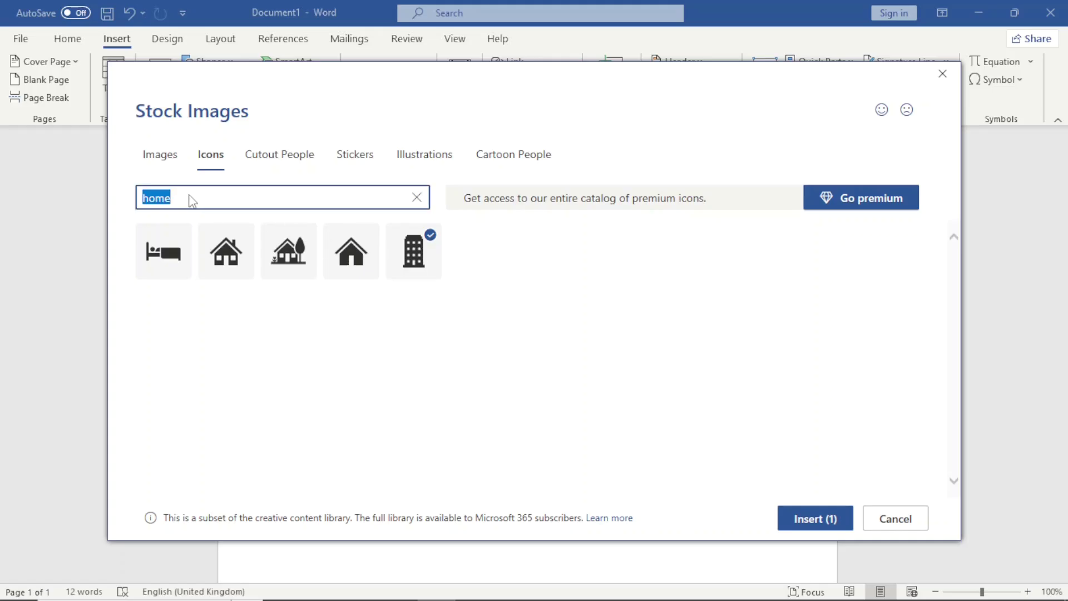
text(email)
click(289, 251)
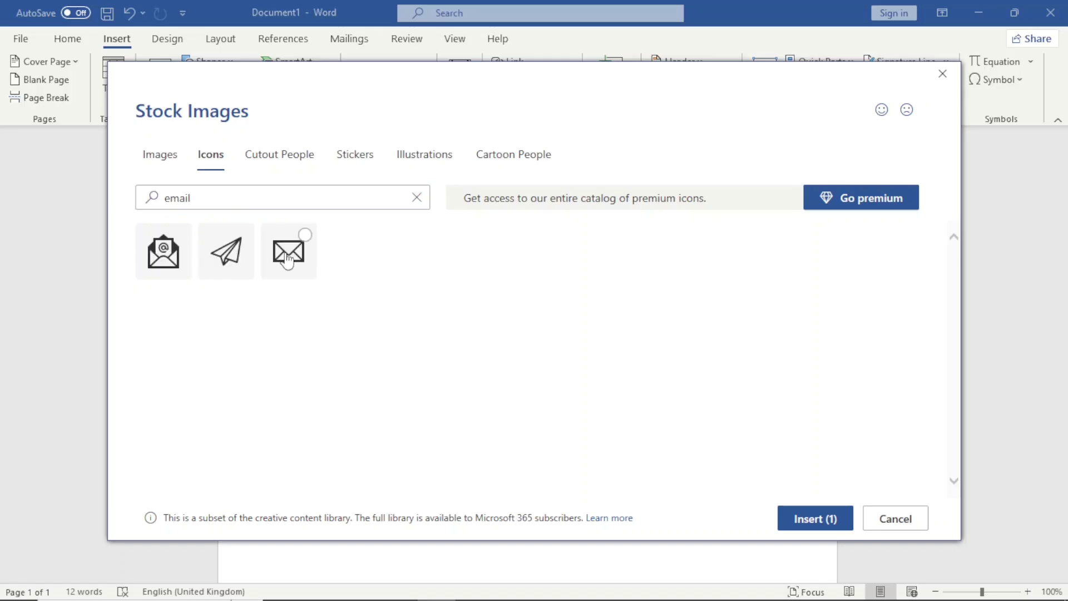
double_click(246, 197)
text(website)
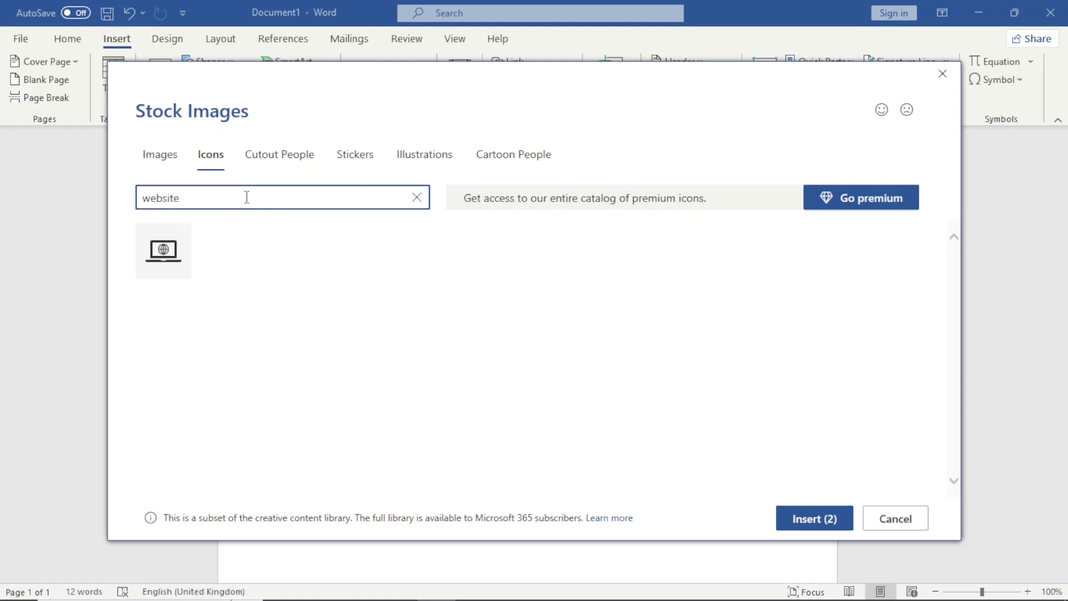
mouse_move(166, 266)
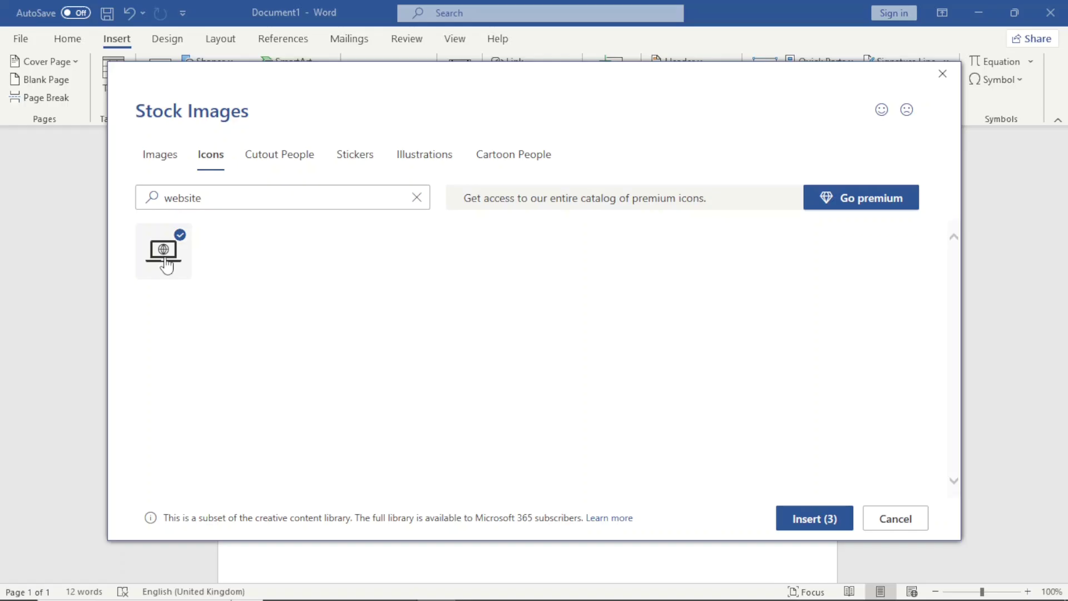
click(814, 519)
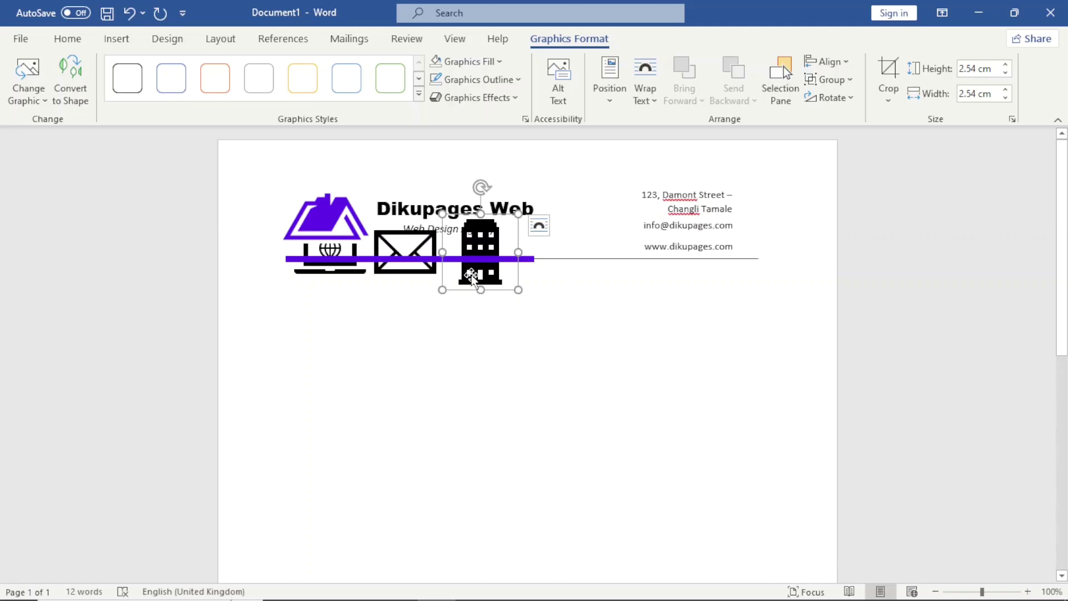
Step: Set the building icon to In Front of Text and move it below the header line
click(644, 101)
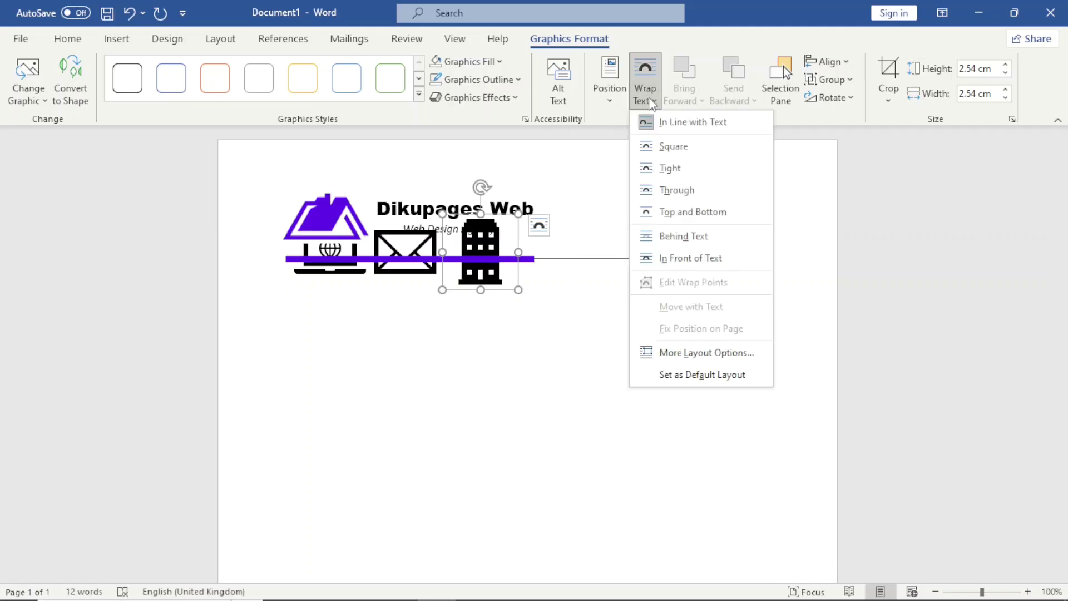
click(689, 259)
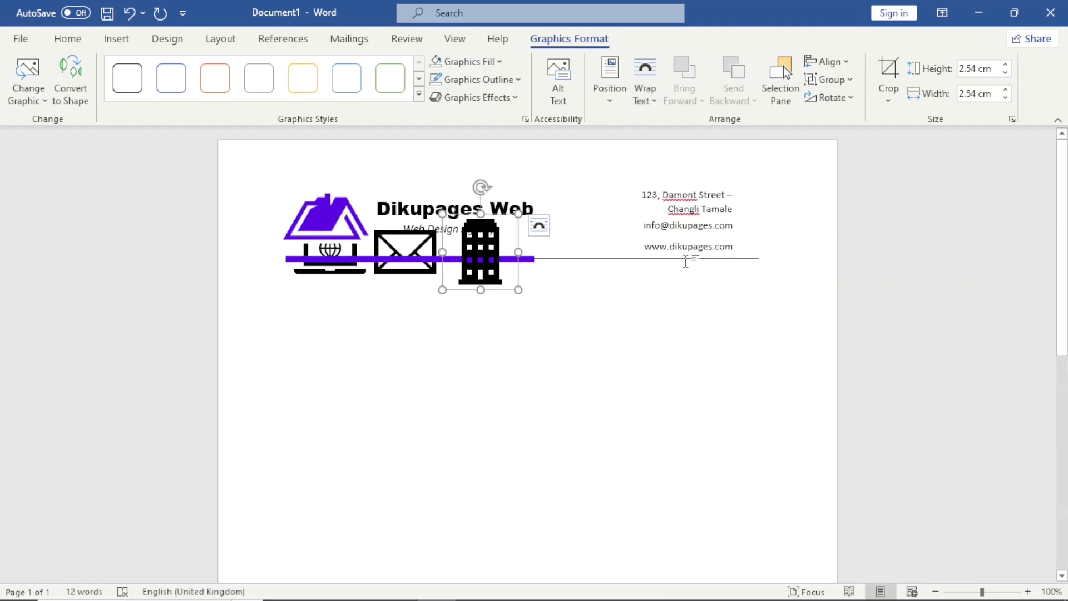
drag(480, 269, 571, 361)
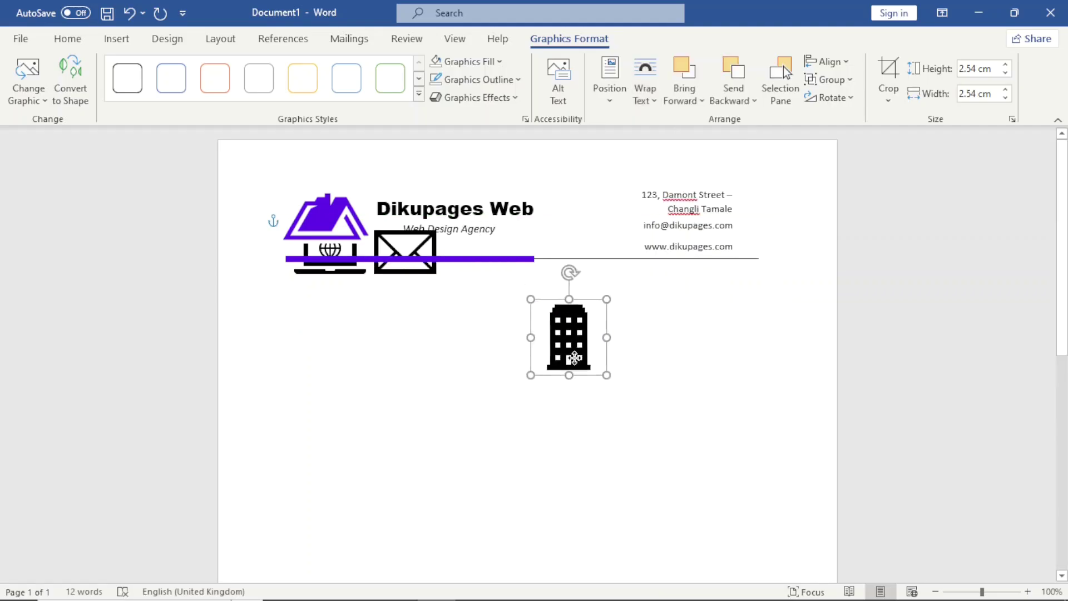
click(389, 233)
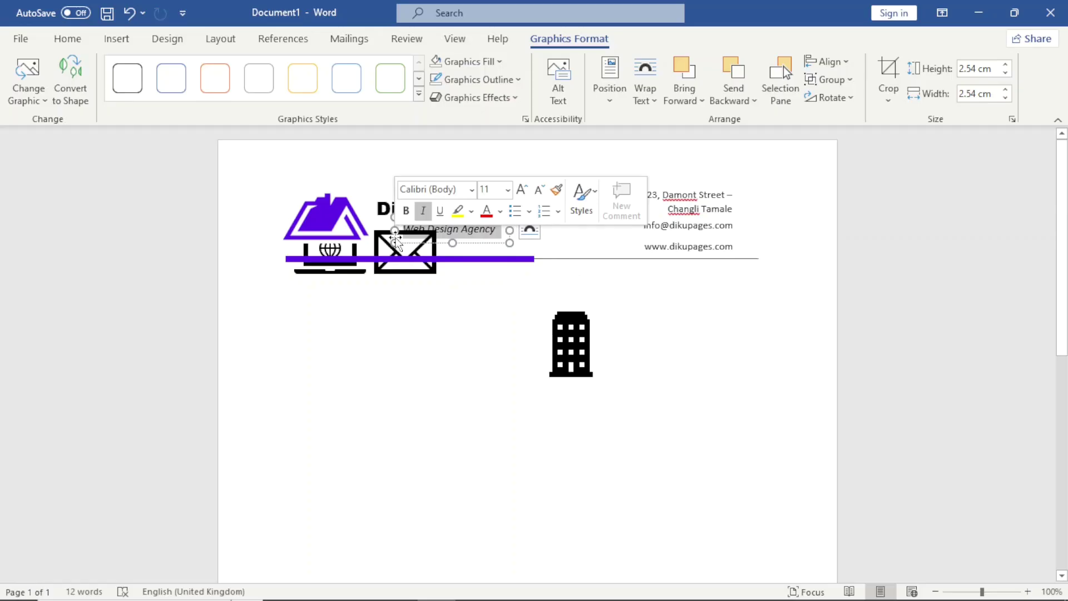
Step: Set the envelope and laptop icons to In Front of Text wrapping
click(401, 272)
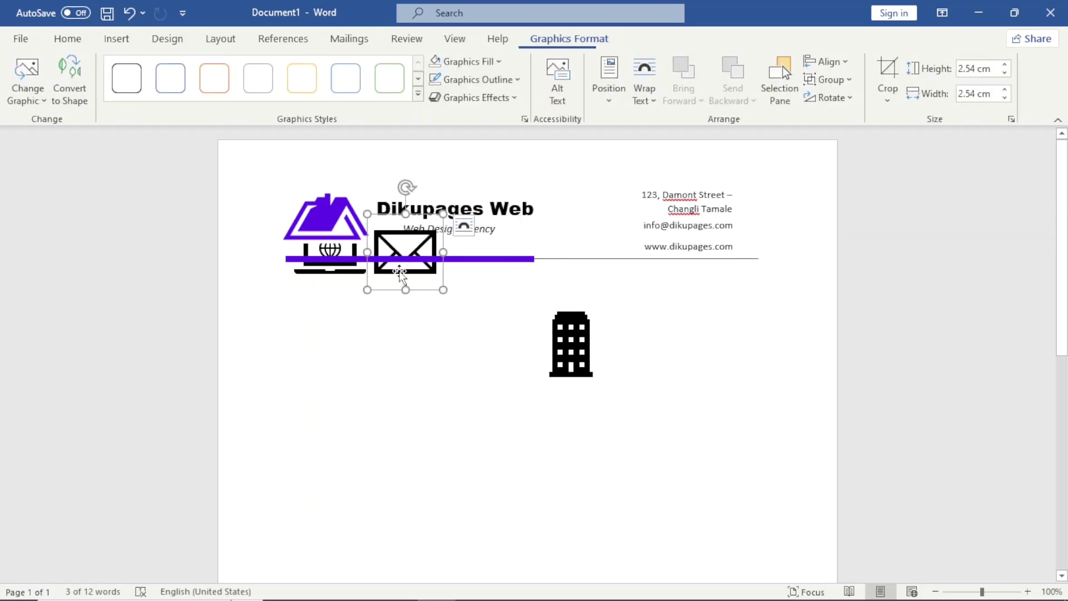
click(655, 100)
click(692, 255)
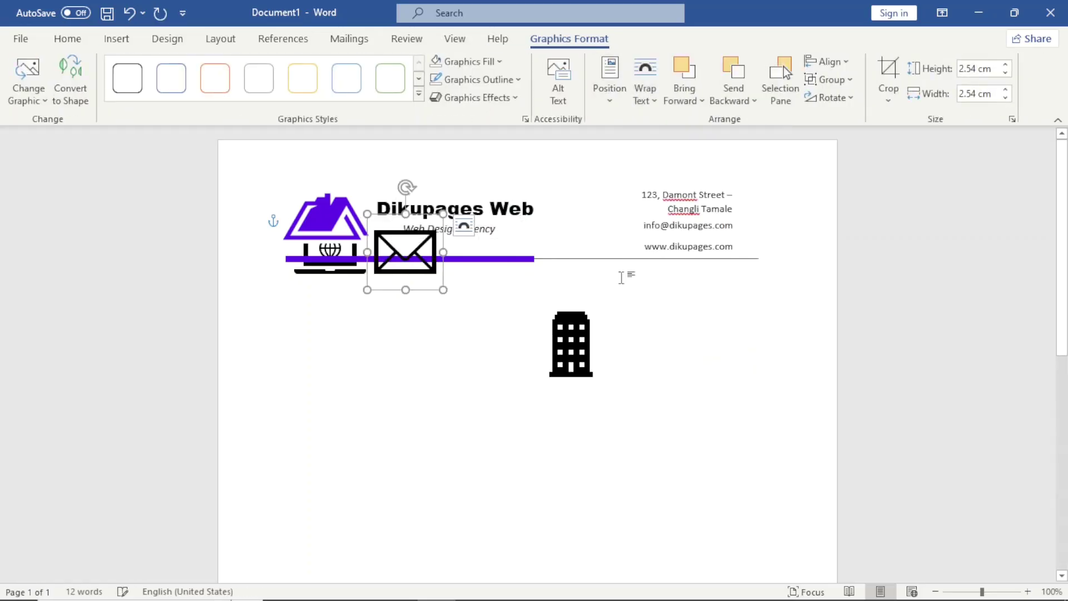
click(328, 276)
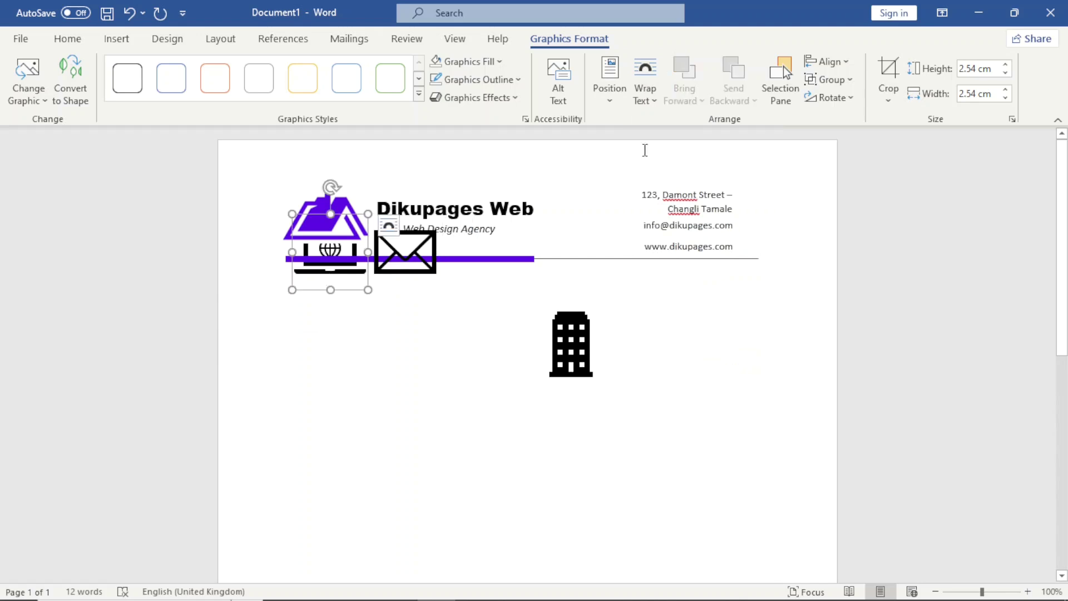
click(645, 105)
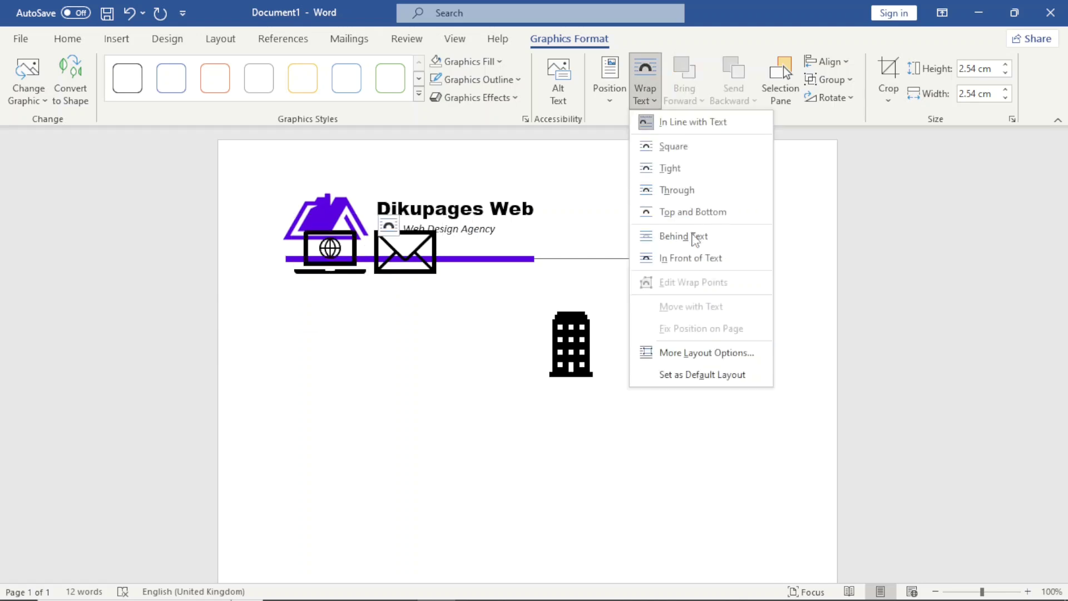
click(695, 265)
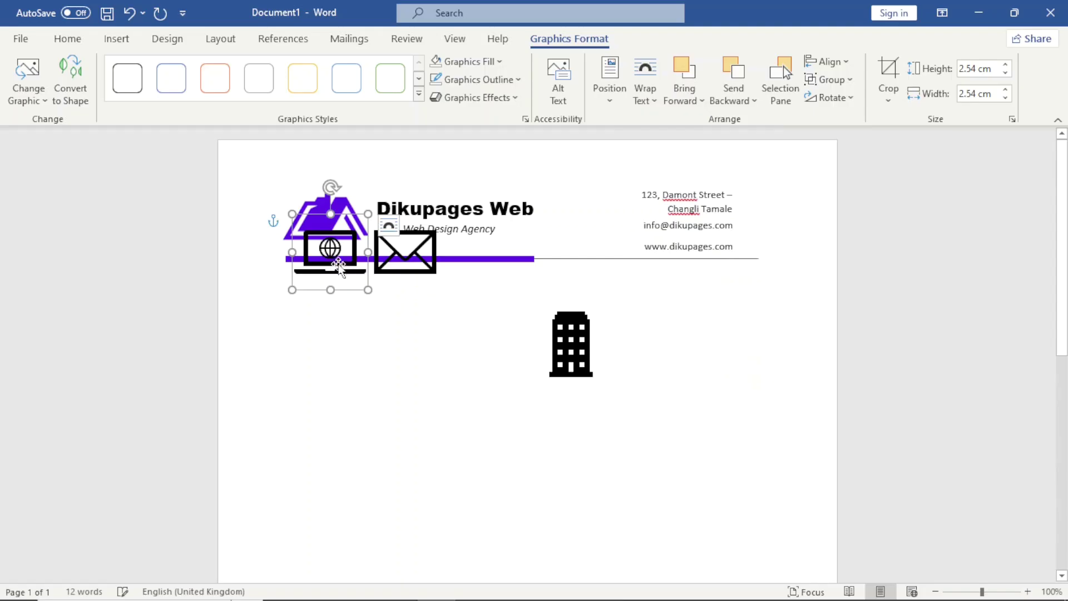
Step: Move the laptop and envelope icons below the header line and select all three icons
drag(330, 251, 418, 364)
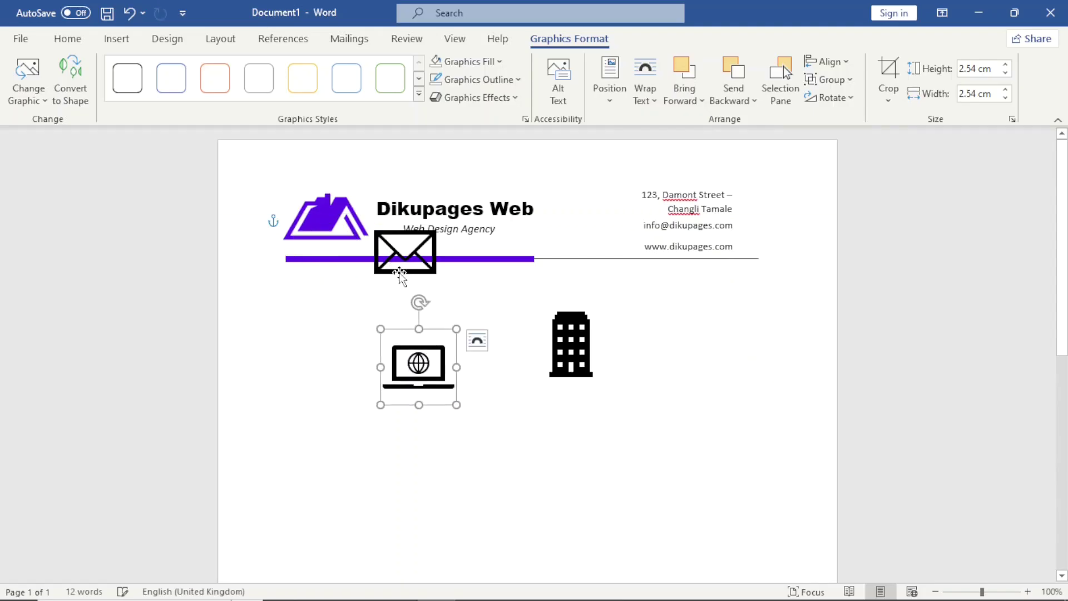
drag(400, 266, 487, 333)
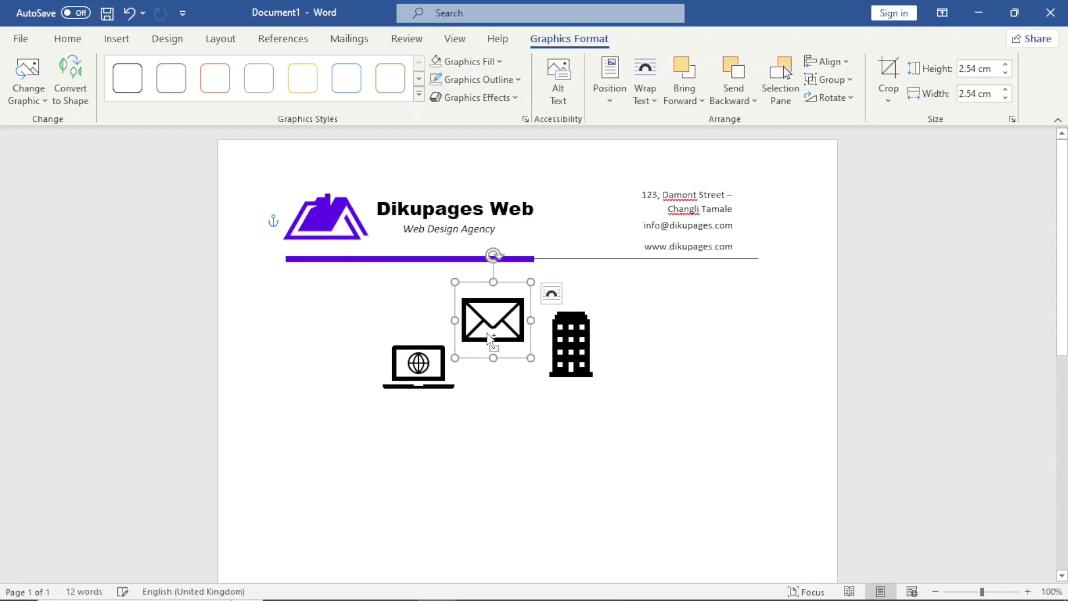
click(435, 371)
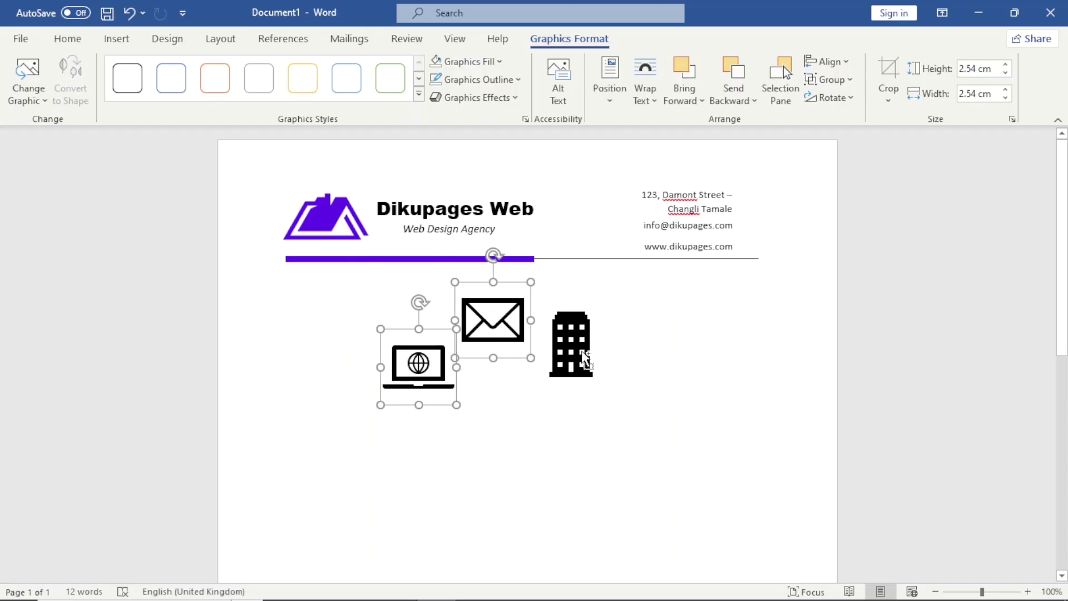
ctrl+click(581, 352)
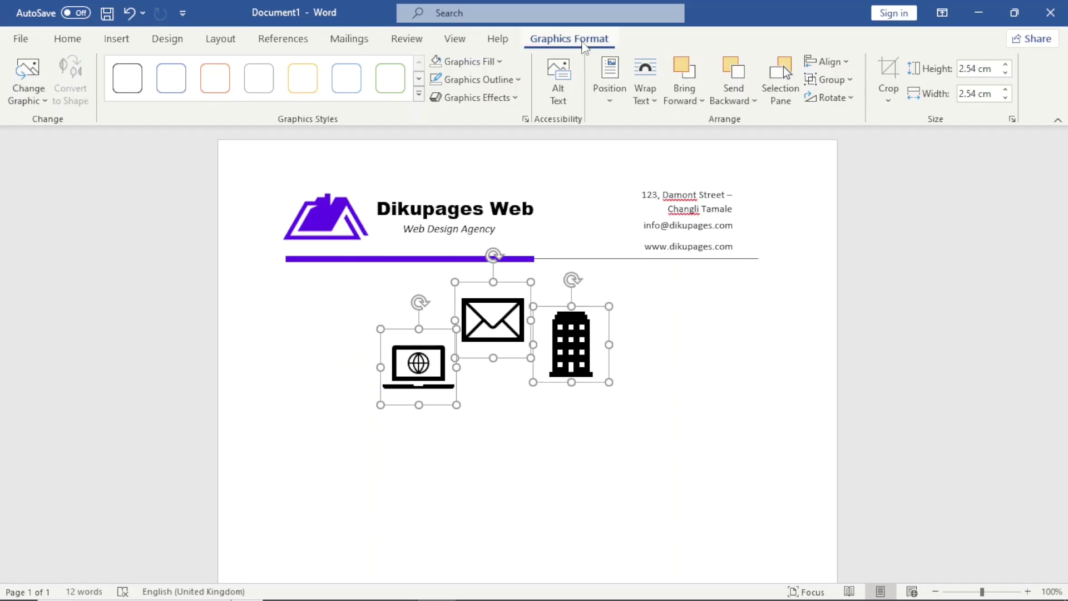
Step: Fill the three icons purple, shrink them to 0.74 cm, and move the building icon beside the address
click(486, 69)
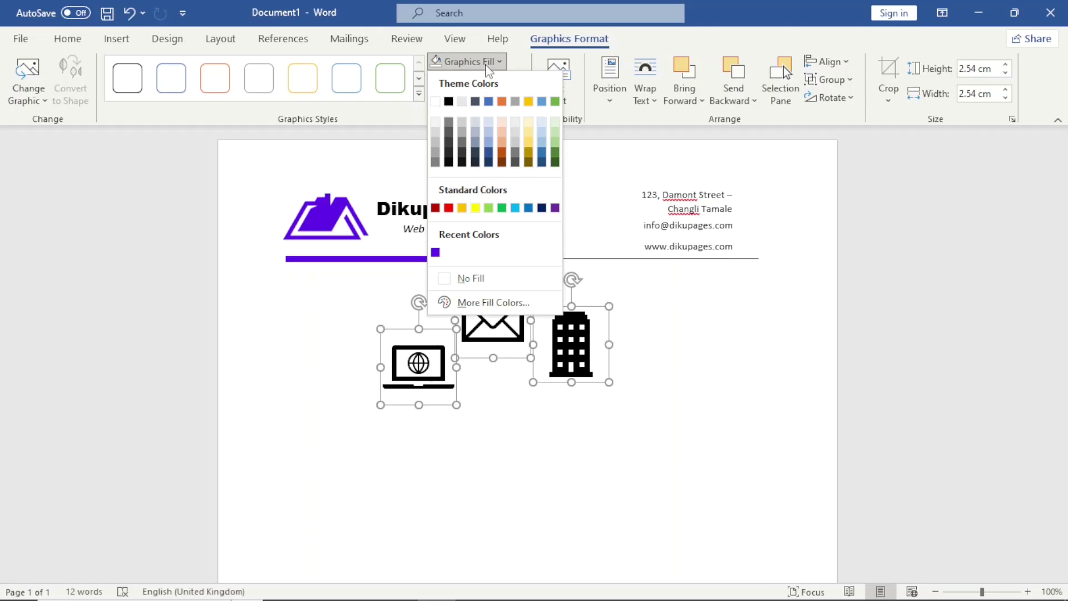
click(435, 252)
drag(609, 382, 534, 337)
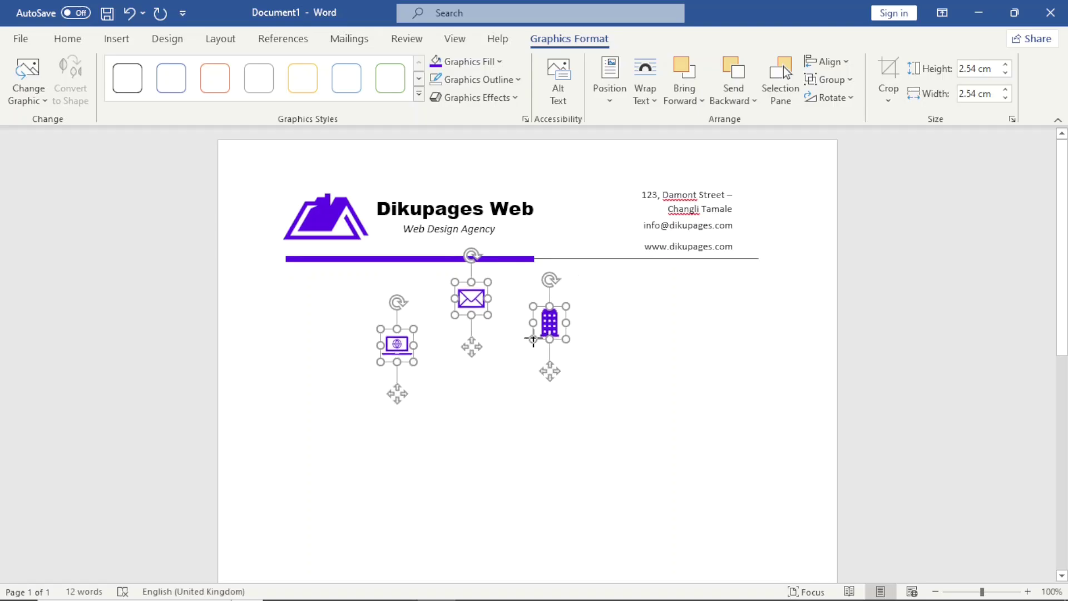
click(568, 356)
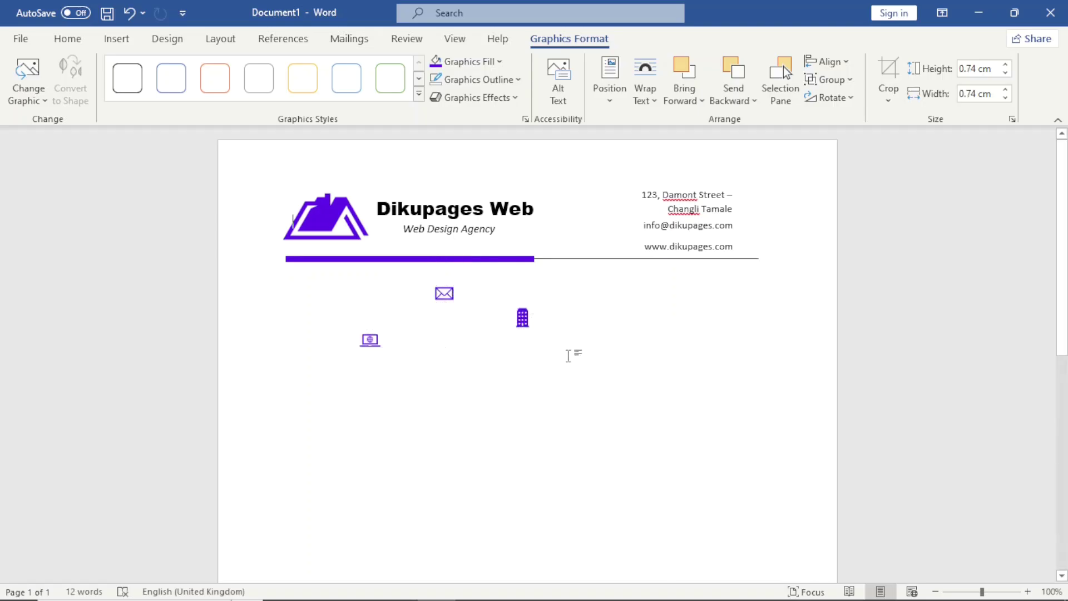
drag(528, 324, 750, 205)
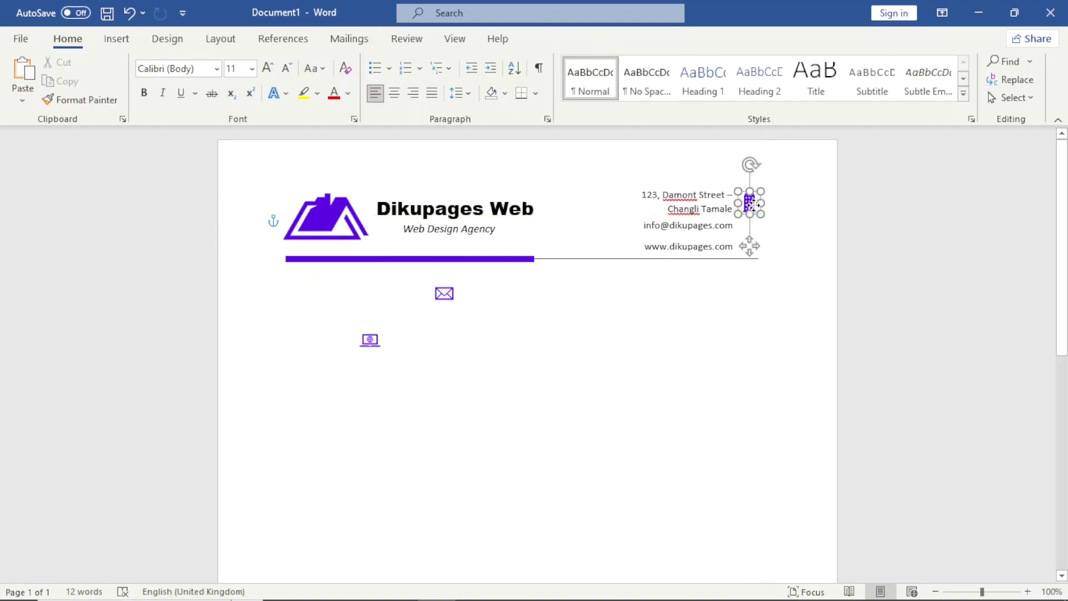
Step: Place the envelope and laptop icons beside the email and web lines, and centre-align all three icons
drag(447, 294, 746, 226)
drag(369, 340, 742, 249)
shift+click(760, 236)
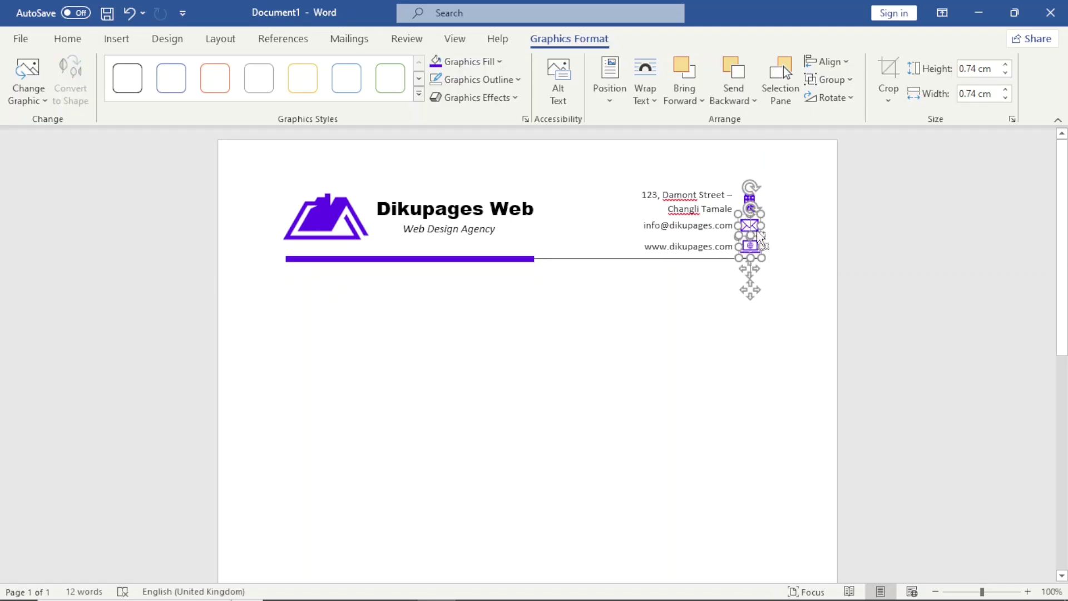
shift+click(750, 198)
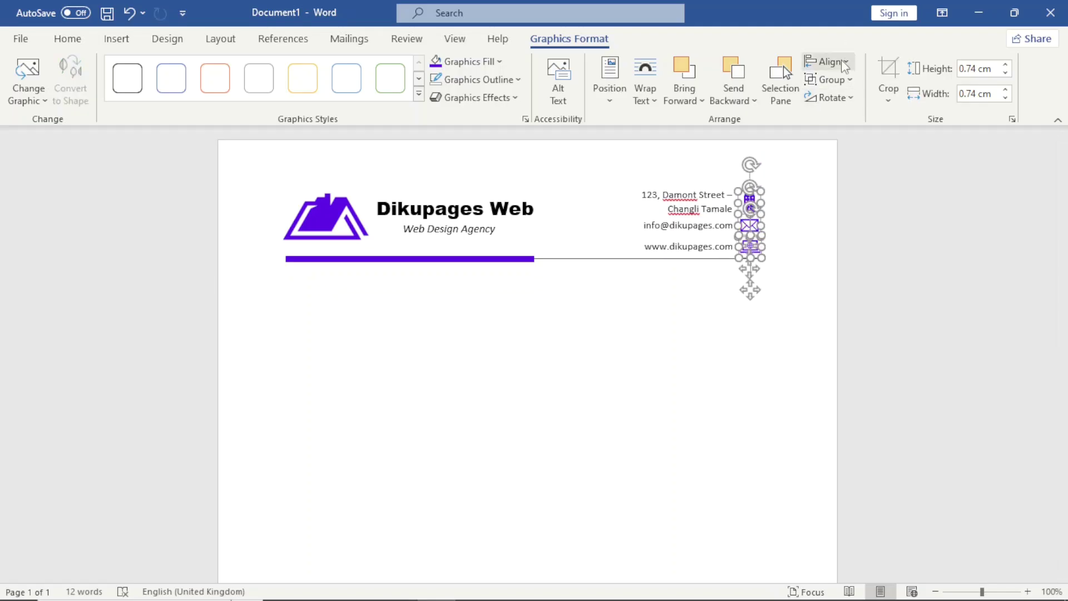
click(844, 65)
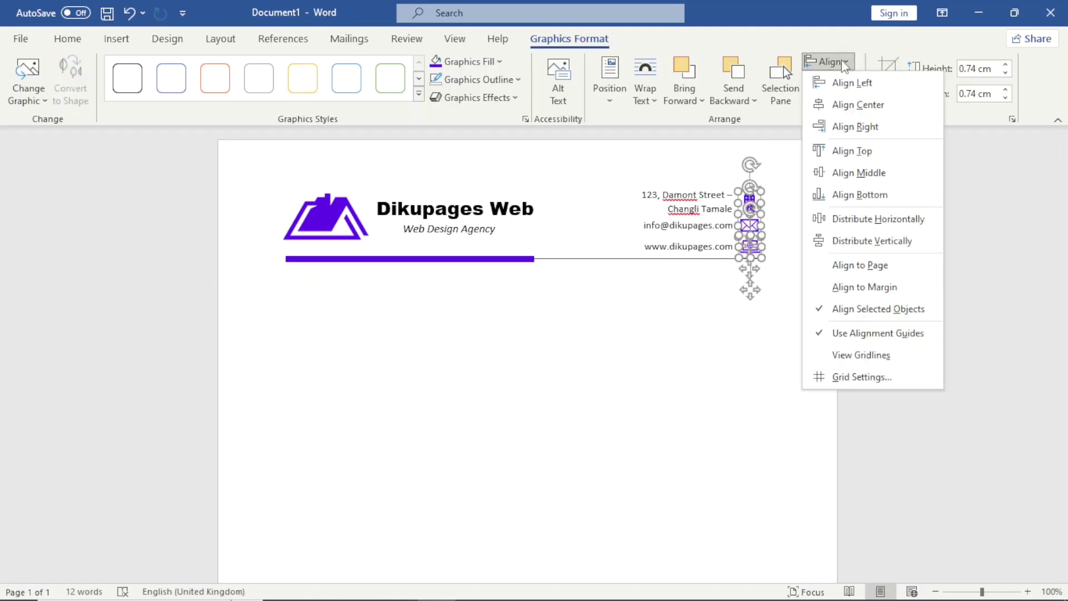
click(868, 106)
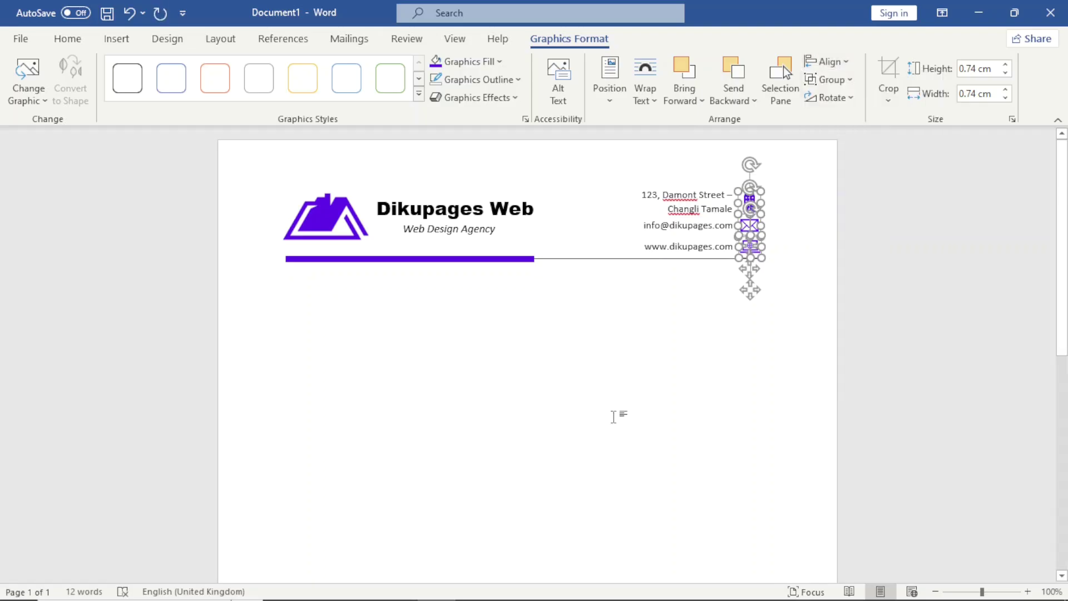
click(662, 393)
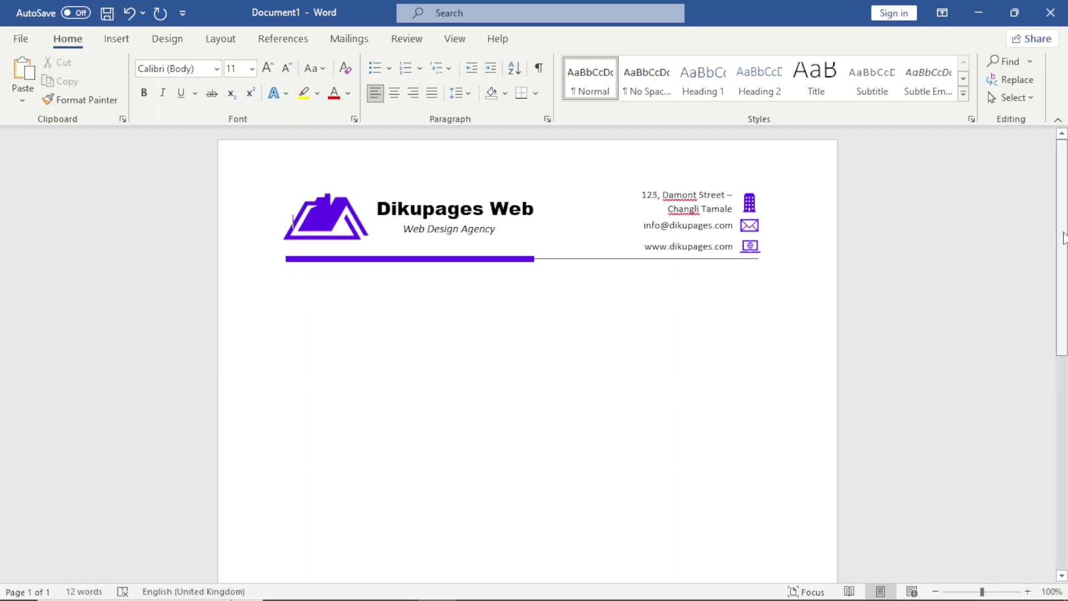
Step: Draw a rectangle across the bottom edge of the page
scroll(662, 393, down, 5)
scroll(638, 551, down, 4)
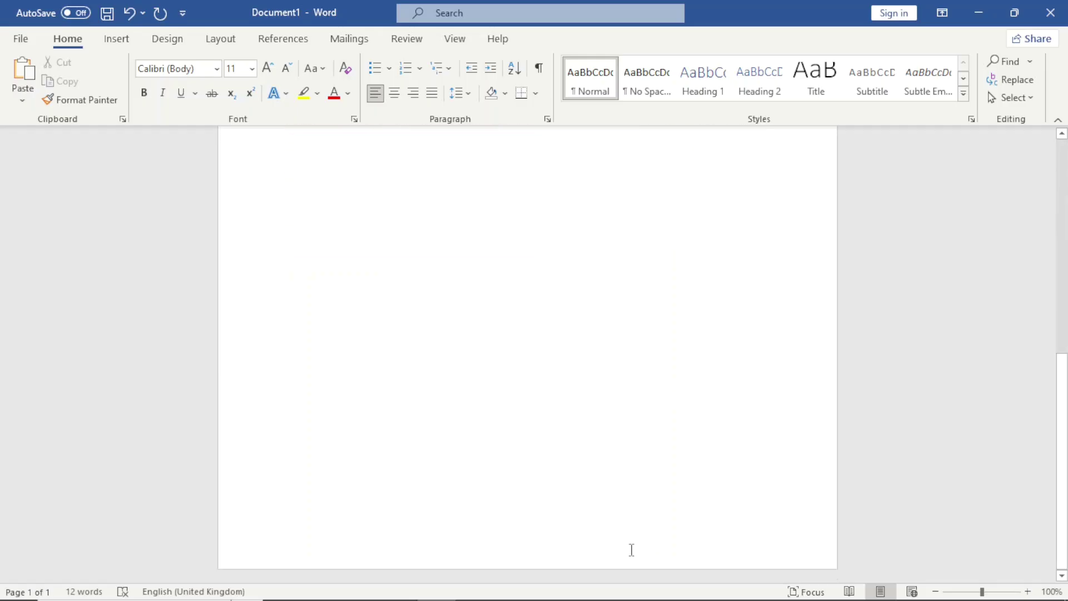
click(116, 42)
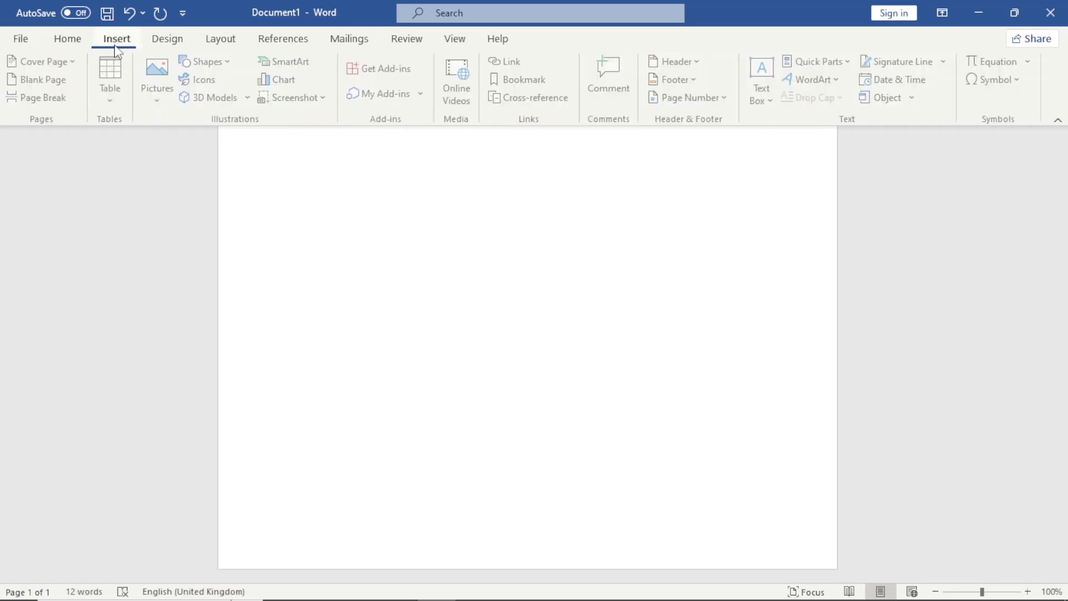
click(217, 63)
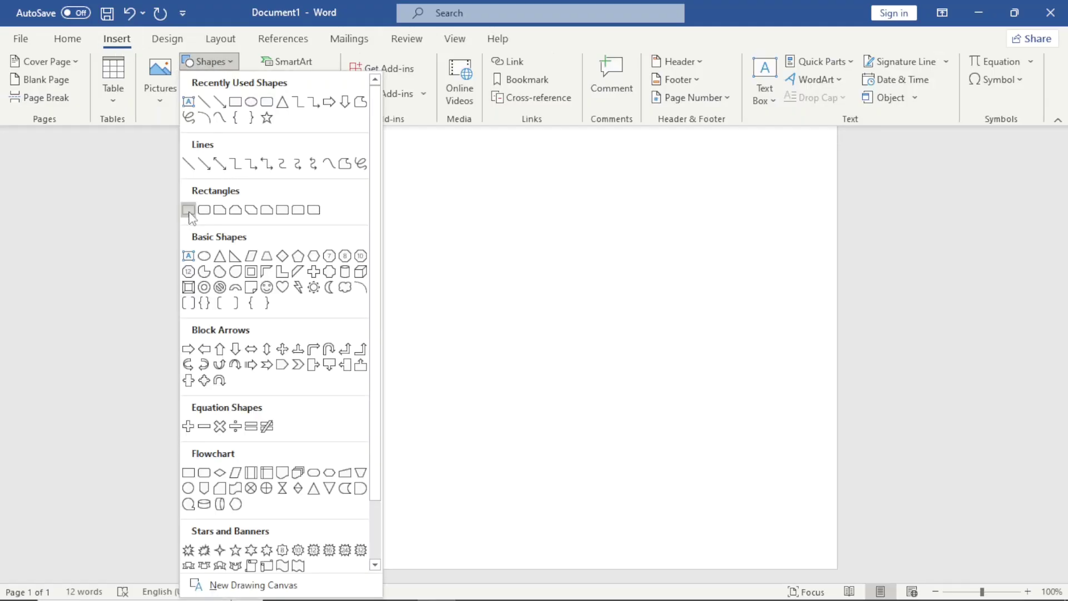
click(189, 210)
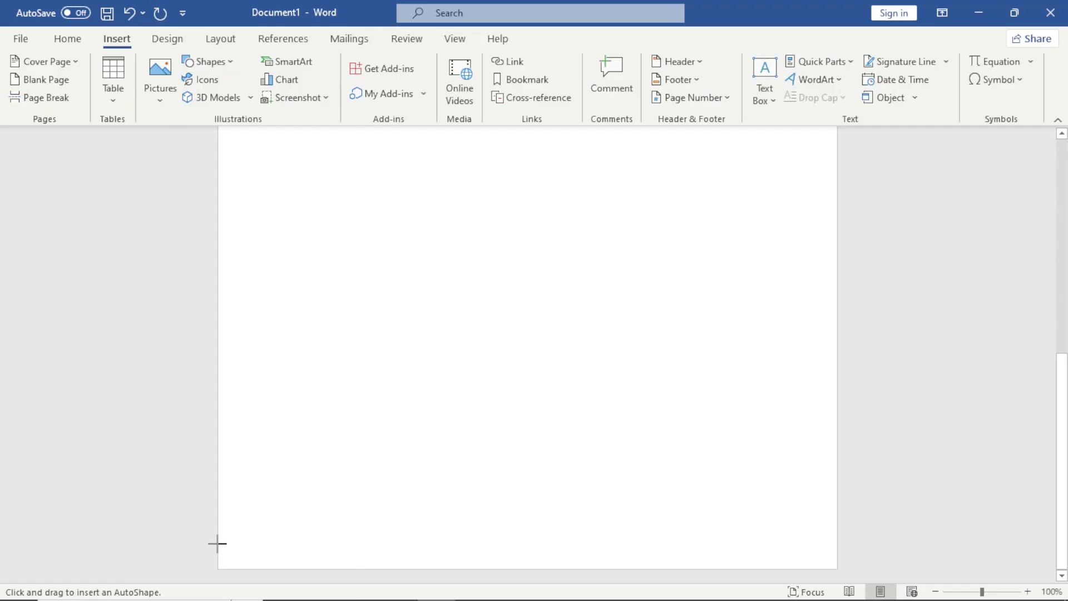
drag(217, 544, 838, 568)
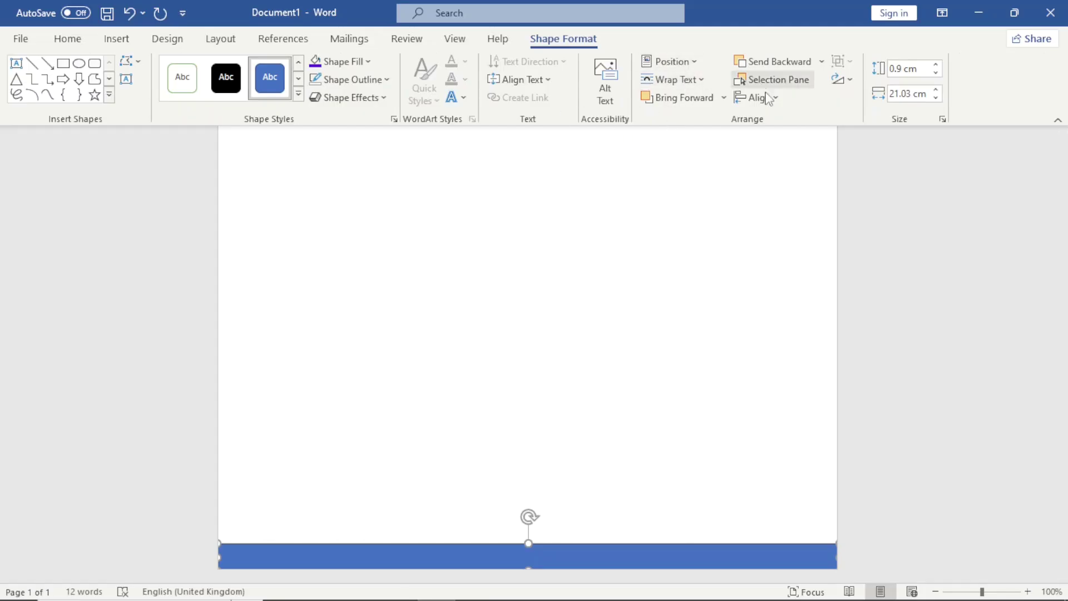
Step: Centre the bottom bar horizontally on the page and fill it purple
click(759, 98)
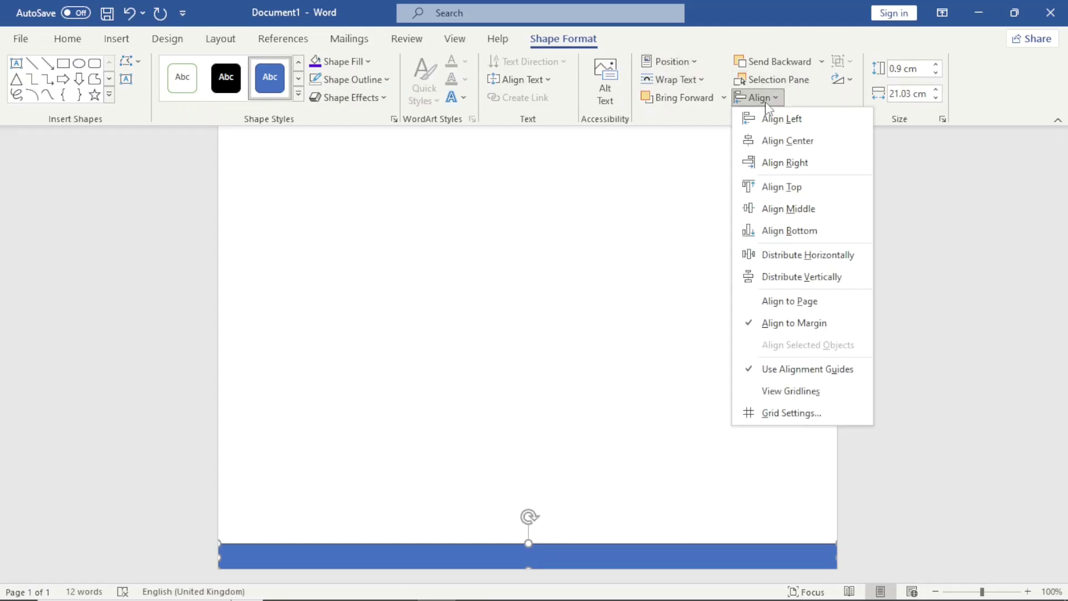
click(799, 141)
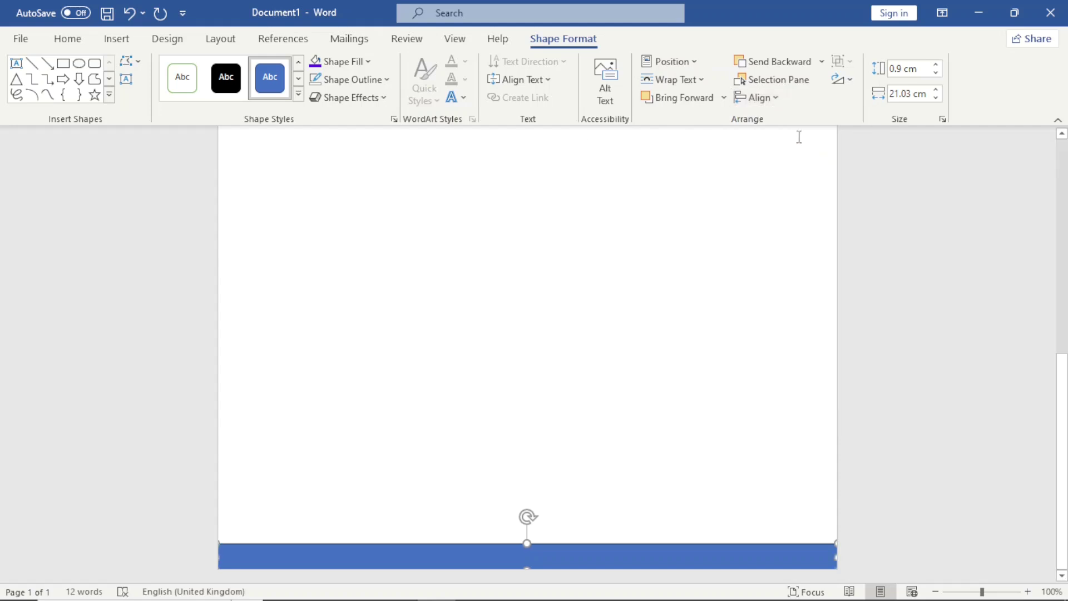
click(363, 64)
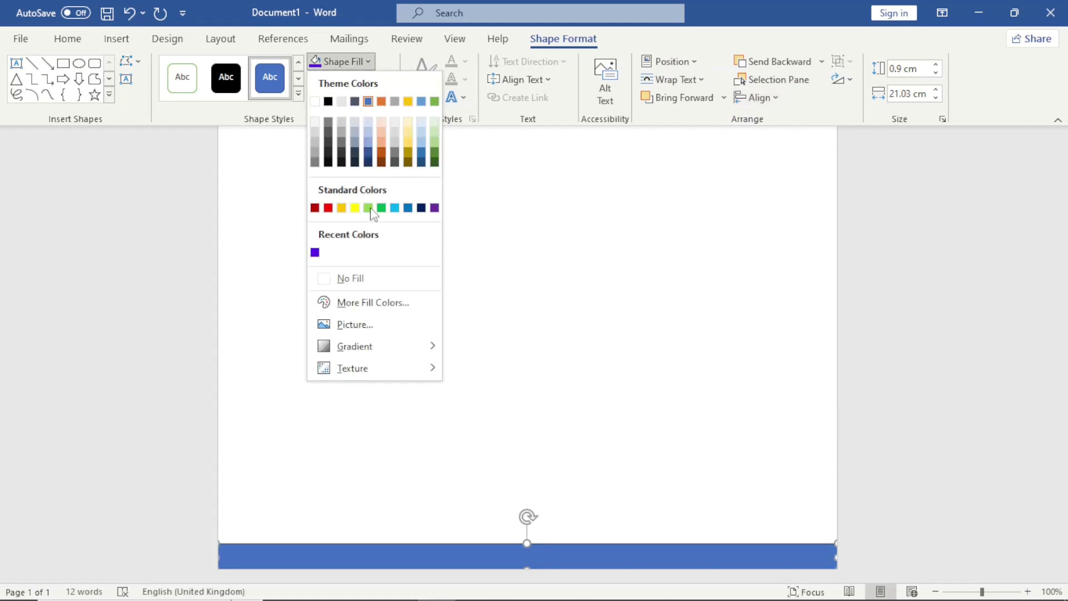
click(315, 253)
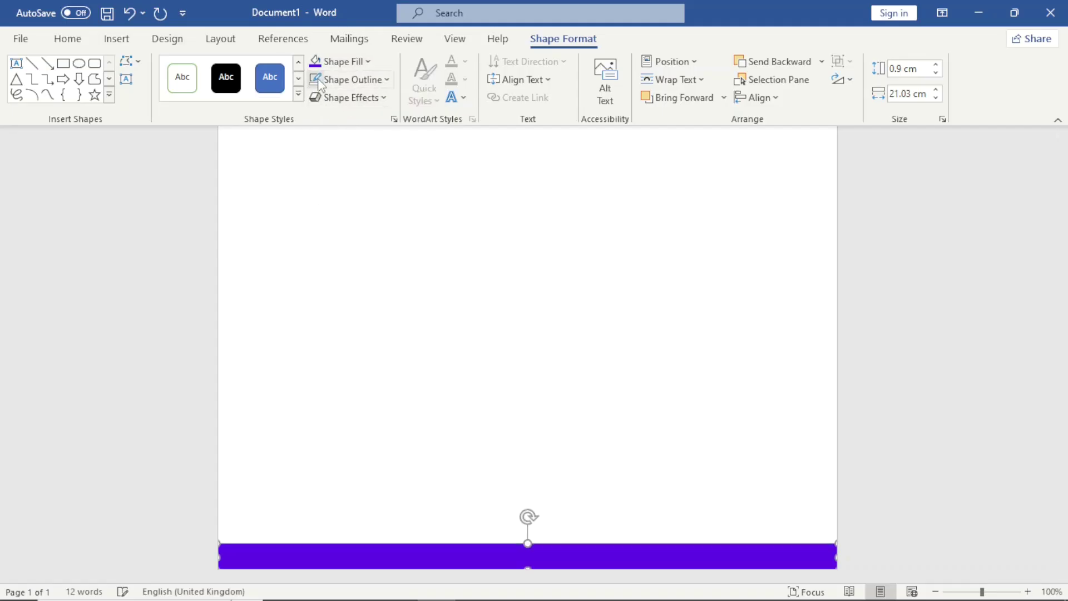
scroll(917, 371, up, 10)
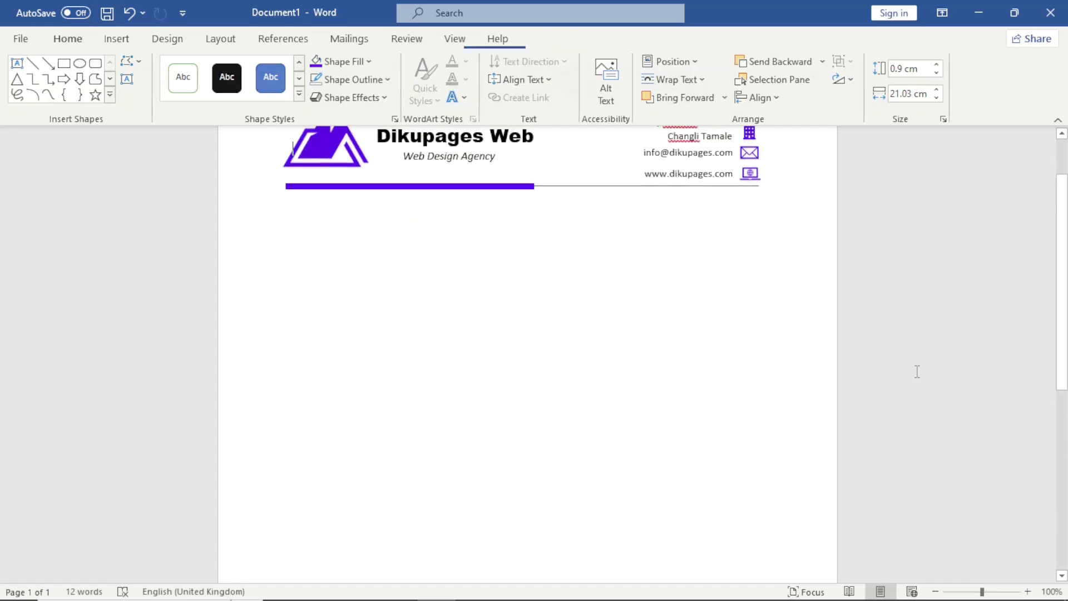
Step: Leave the purple bar and place the insertion point on the first body line below the letterhead
click(917, 372)
drag(1061, 305, 1005, 262)
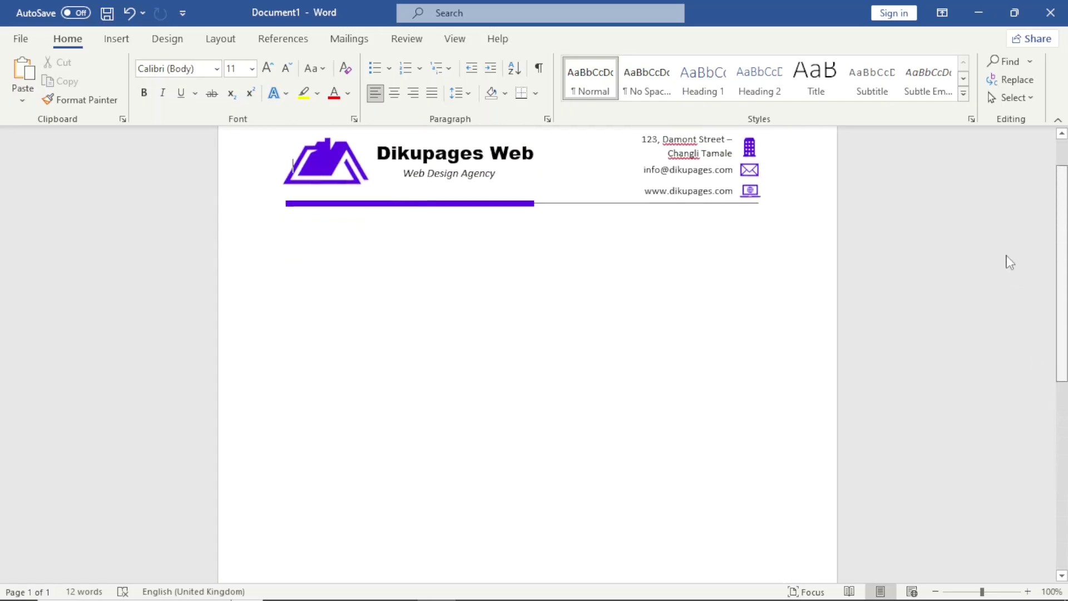
click(284, 249)
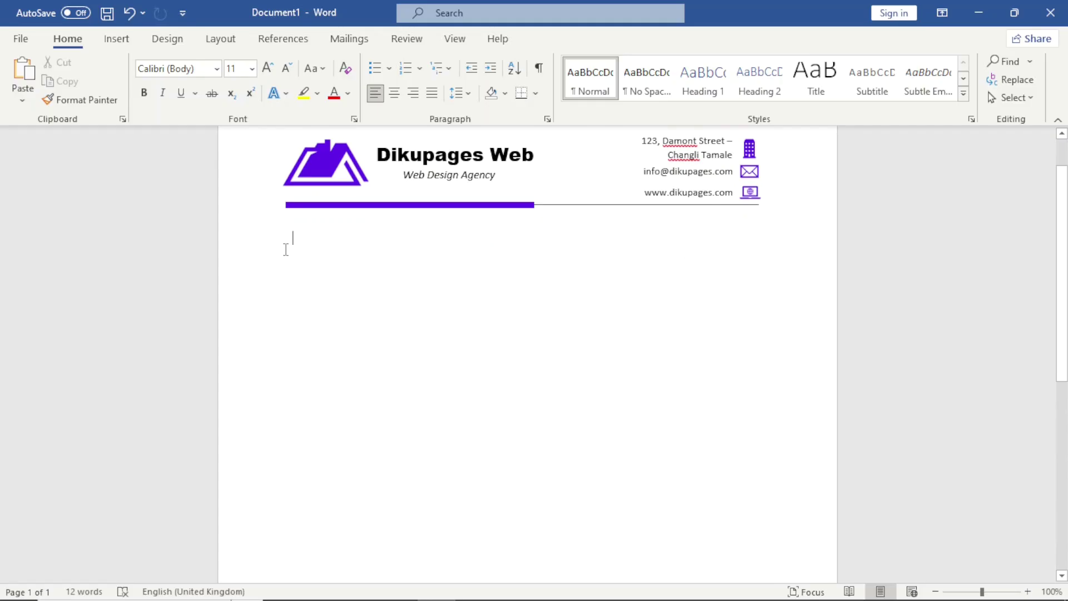
key(ctrl+z)
key(ctrl+y)
Step: Type the date 28-August-2024, the recipient's address lines, the salutation and =rand() sample paragraphs
text(28)
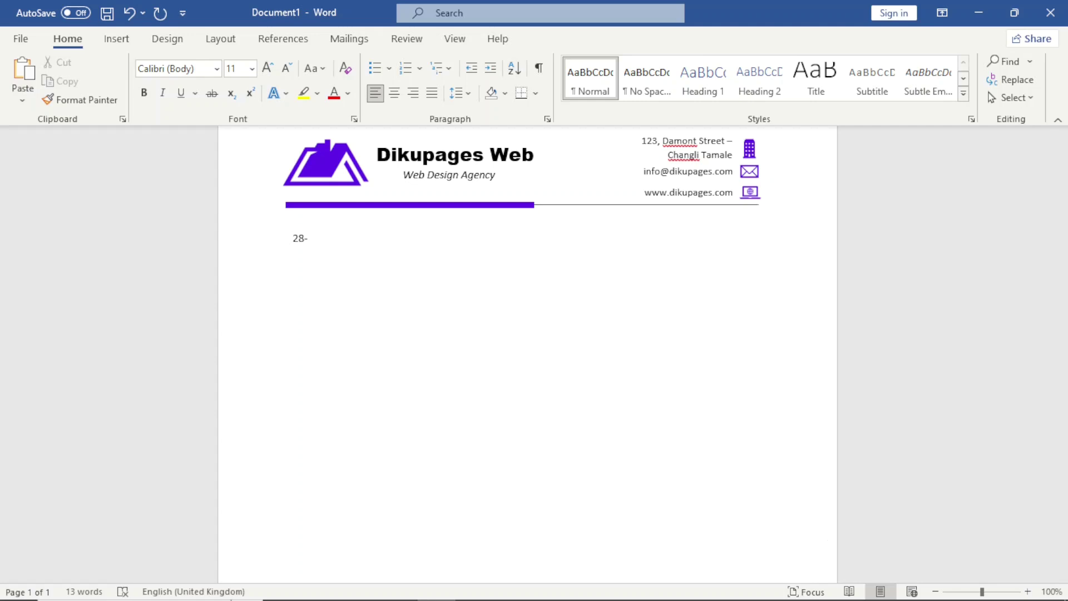
text(-August-2024)
key(Return)
text(The Manager)
key(Return)
text(Abusala Market Enterprise)
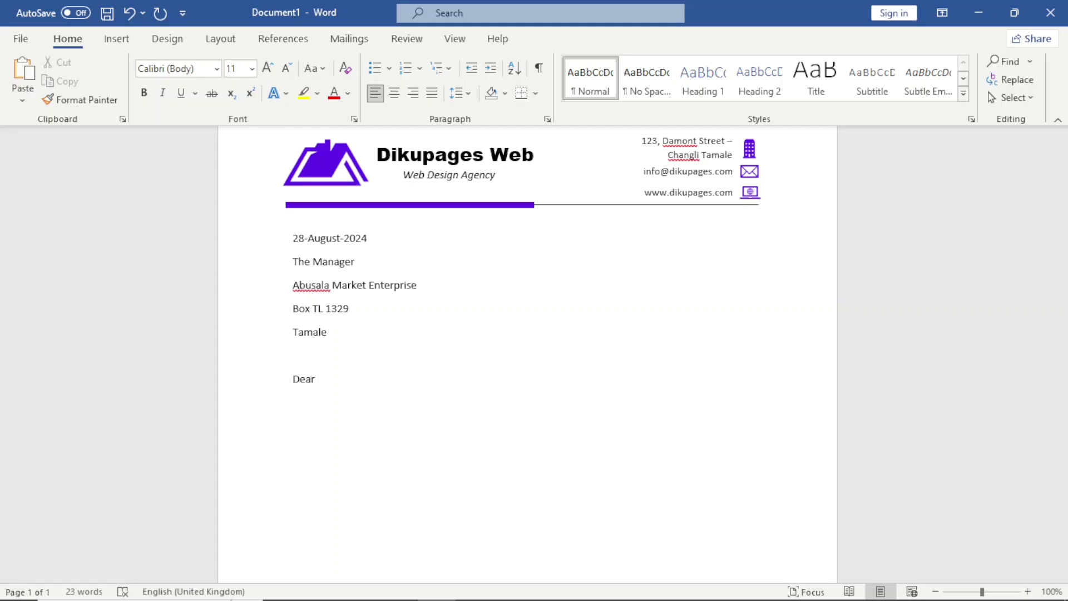
text(Sir)
text(())
key(Return)
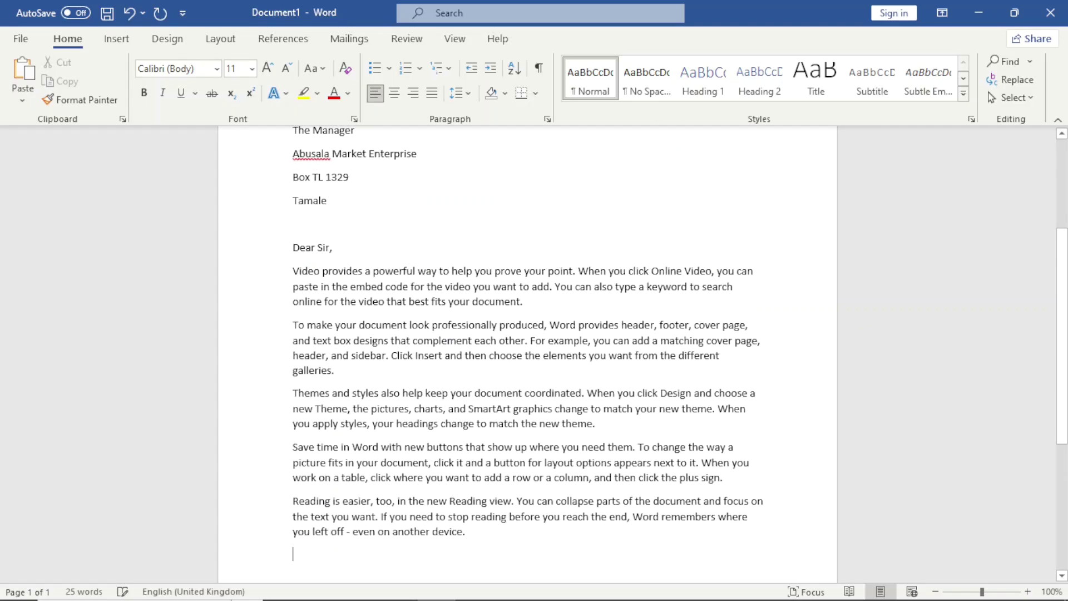
Step: Type the signer's name at the letter's end and make it bold, enlarged twice to 14 pt
scroll(527, 354, down, 5)
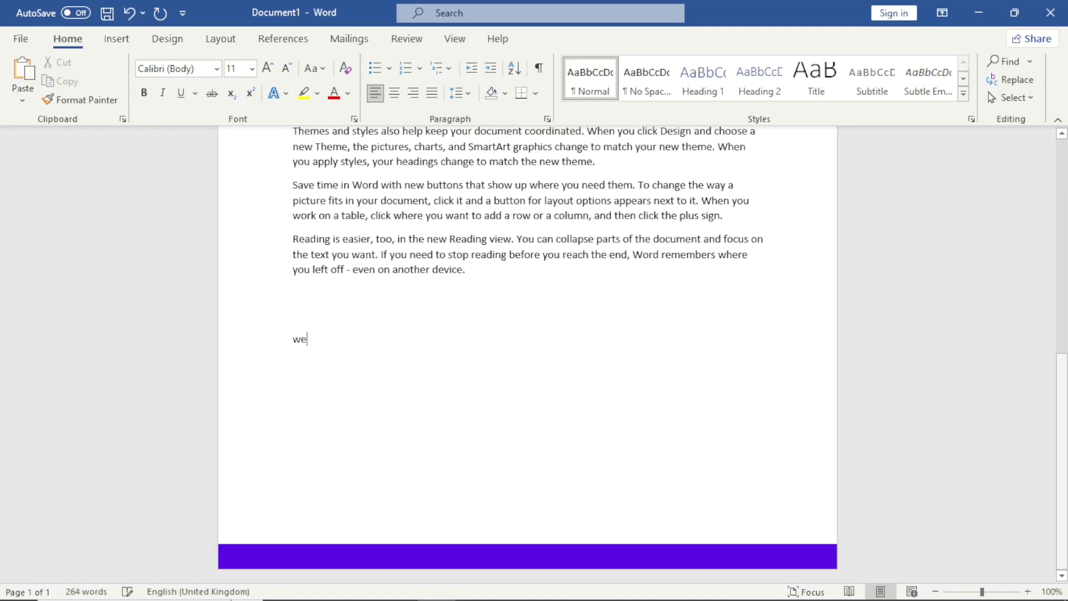
text(wedad)
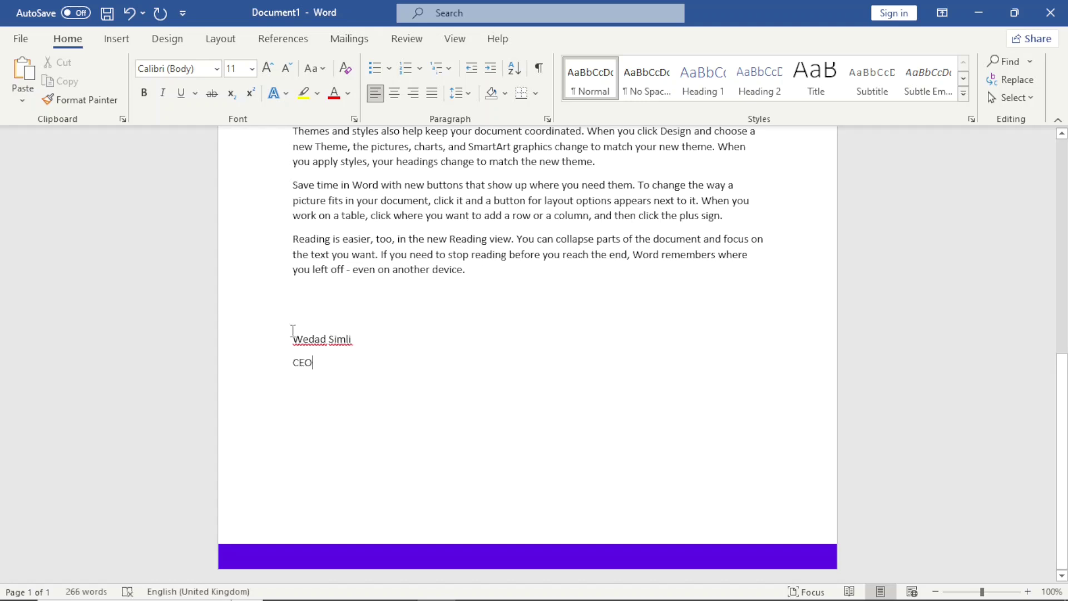
drag(290, 338, 355, 344)
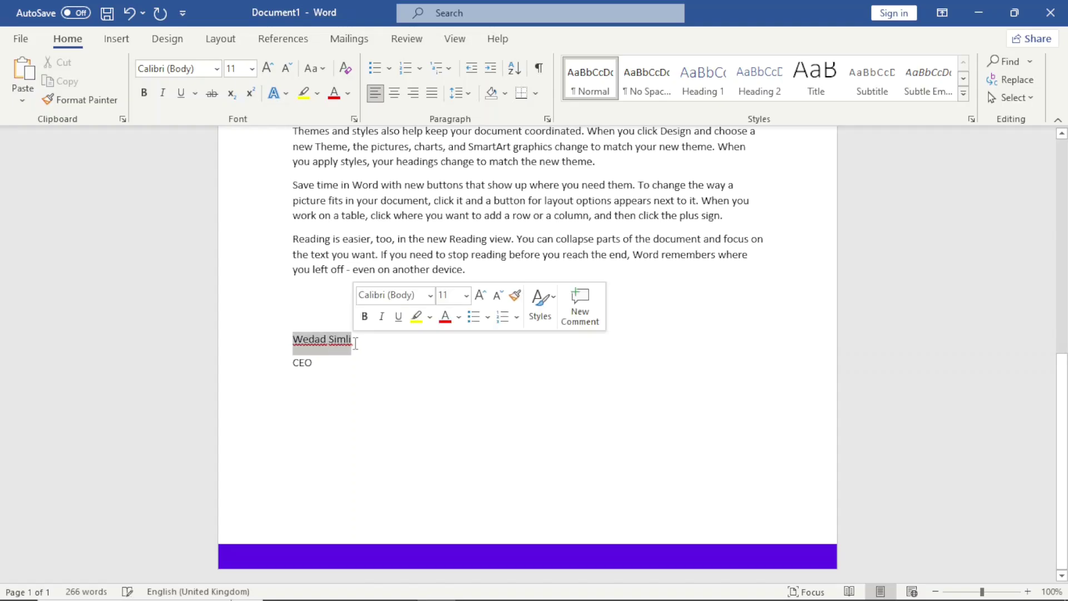
click(364, 316)
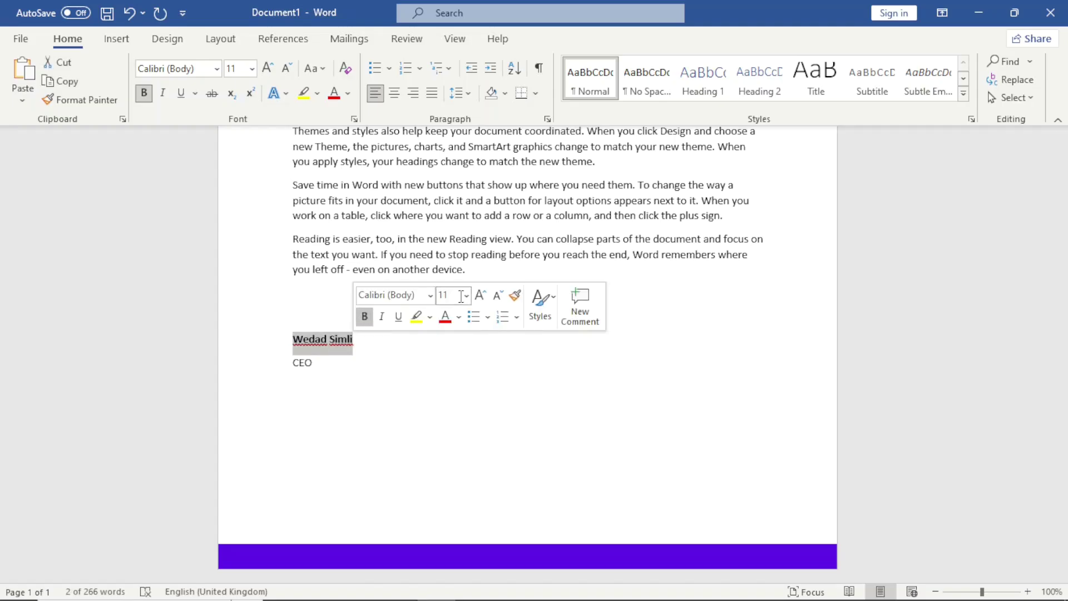
click(480, 296)
click(480, 296)
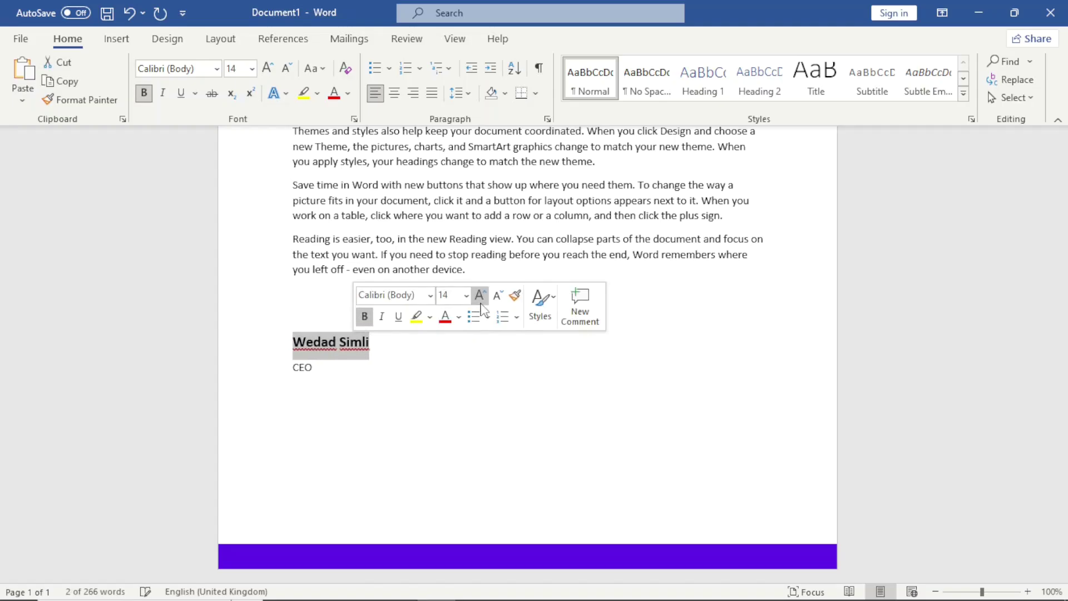
click(475, 365)
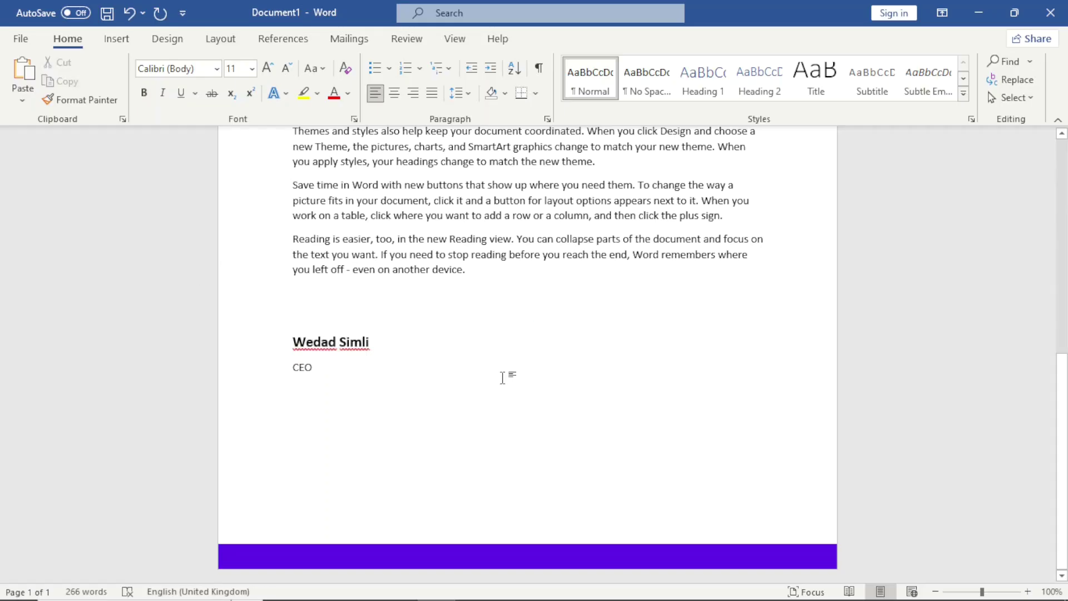
Step: Right-align the date and make the recipient's address lines bold
scroll(1036, 305, up, 4)
scroll(1035, 298, up, 3)
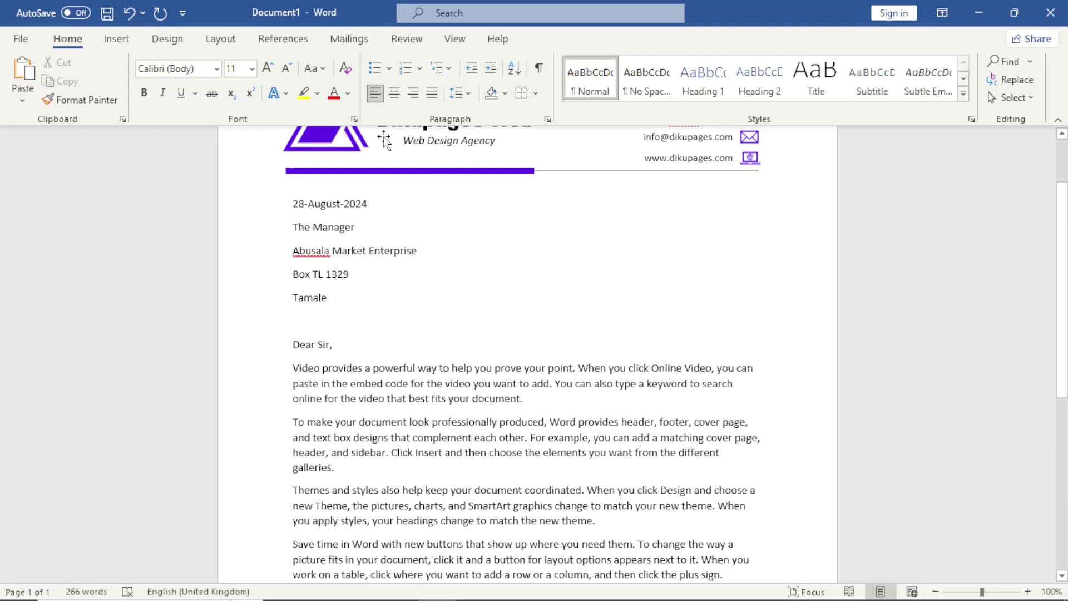
click(413, 93)
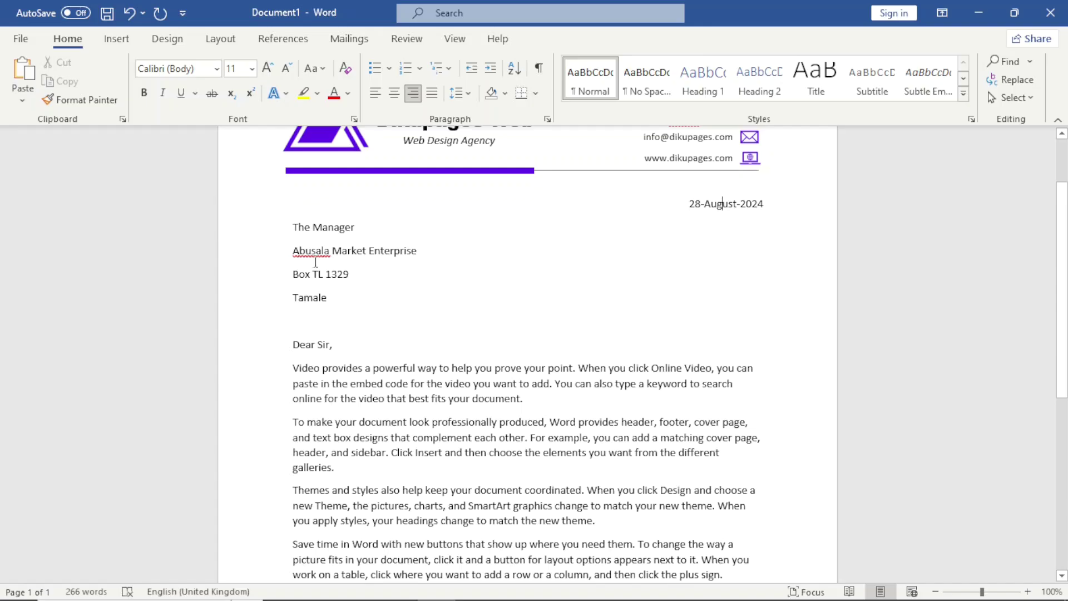
drag(303, 237, 342, 296)
click(353, 269)
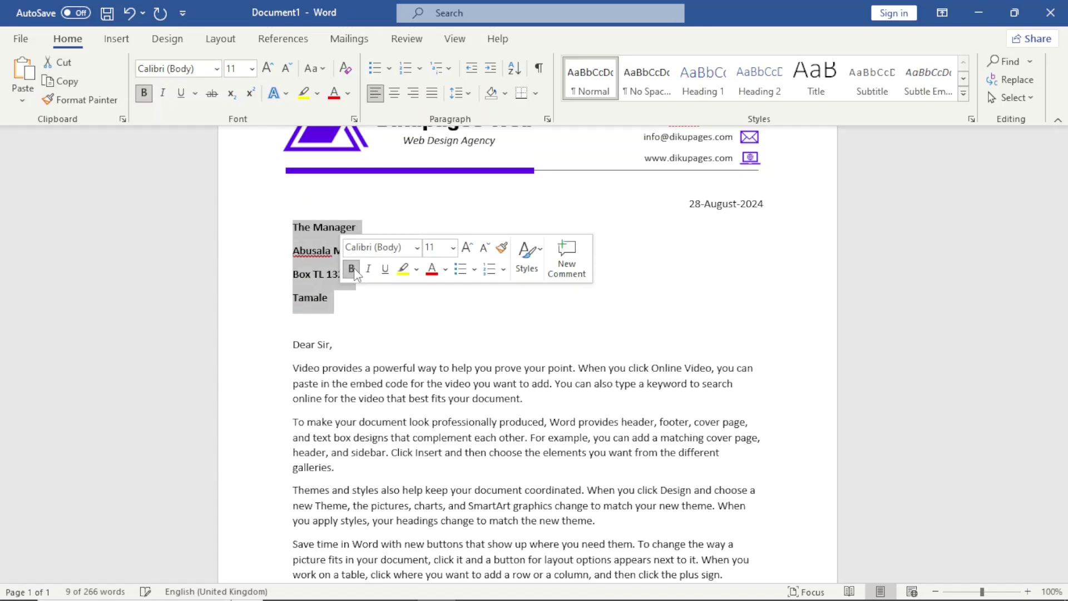
Step: Set the address lines' spacing after to 0 pt in Line Spacing Options
click(465, 95)
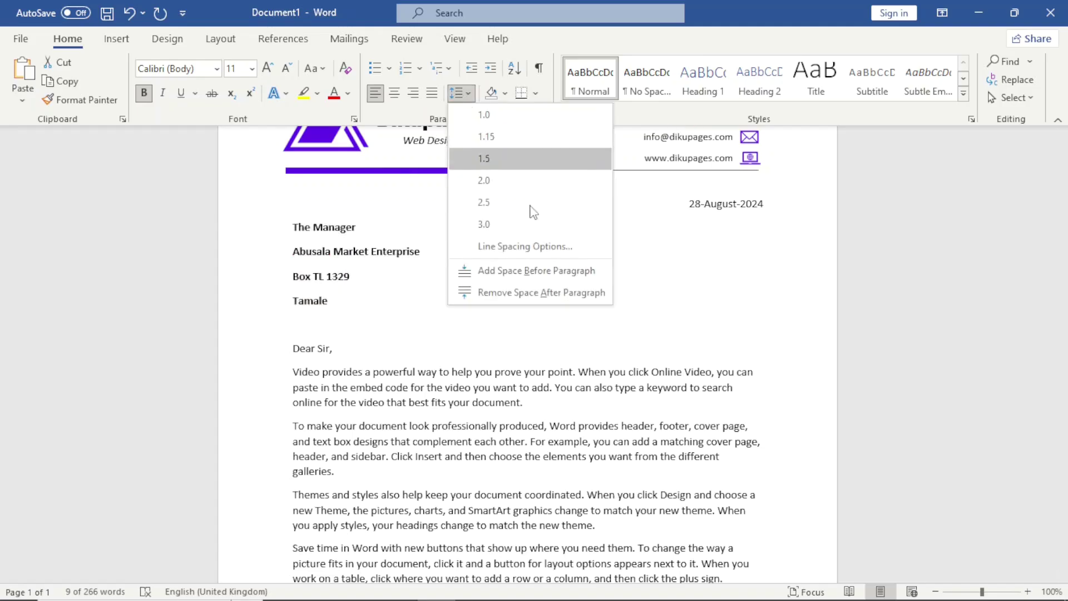
click(521, 252)
click(491, 335)
click(492, 335)
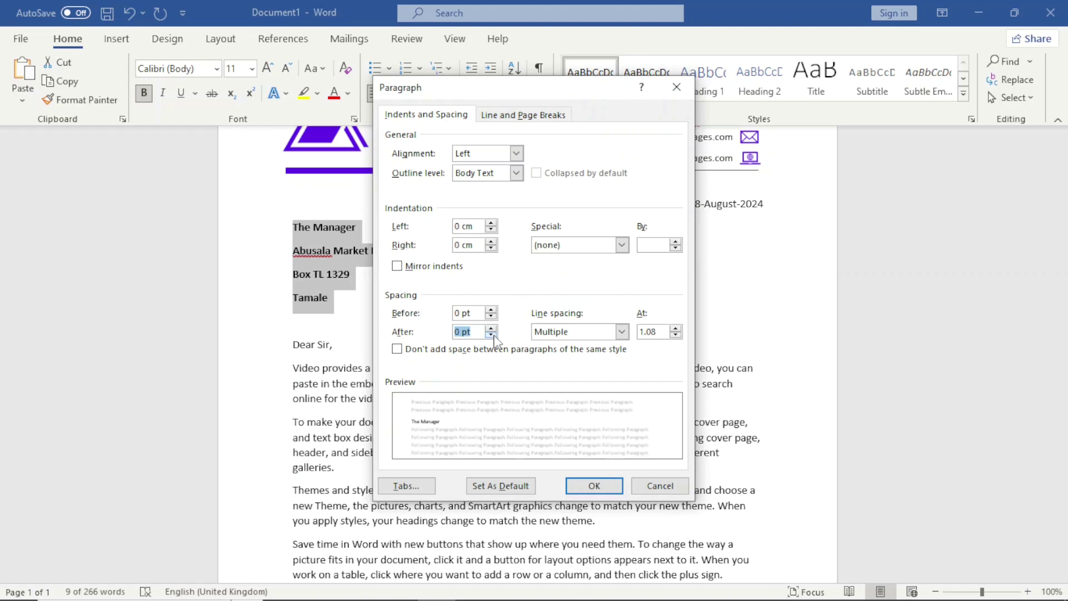
click(609, 492)
click(538, 404)
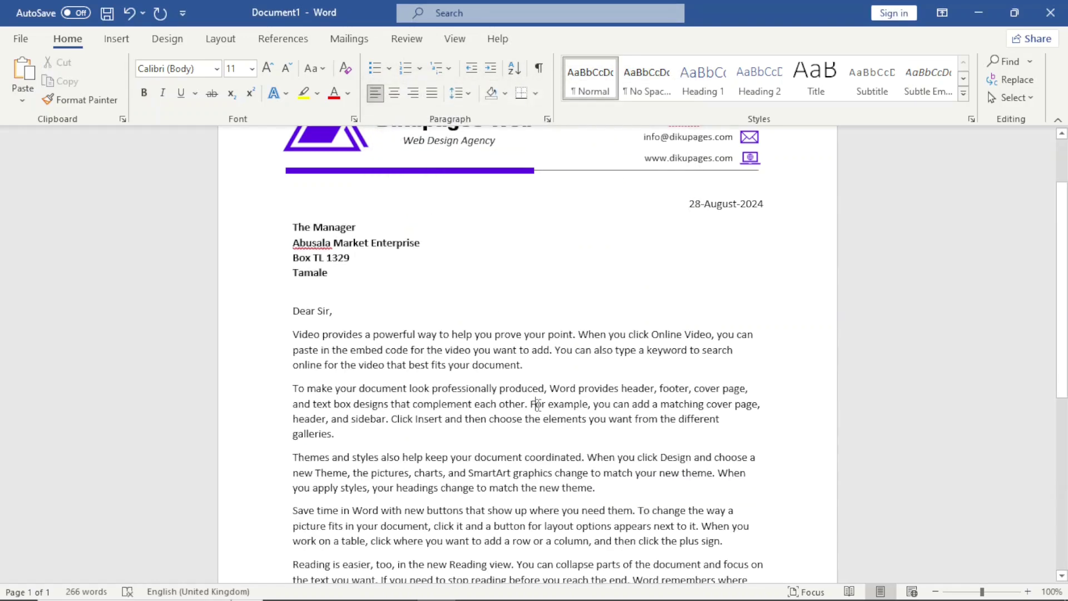
click(935, 592)
click(935, 591)
click(935, 592)
Step: Zoom out to 50% so the whole letter page fits on screen
click(935, 591)
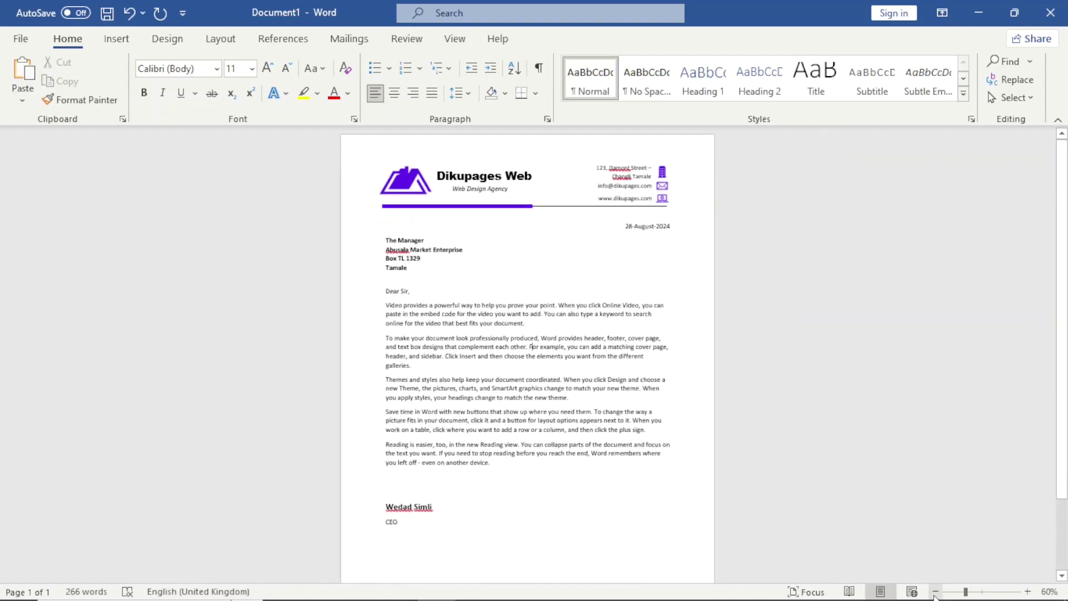
click(935, 591)
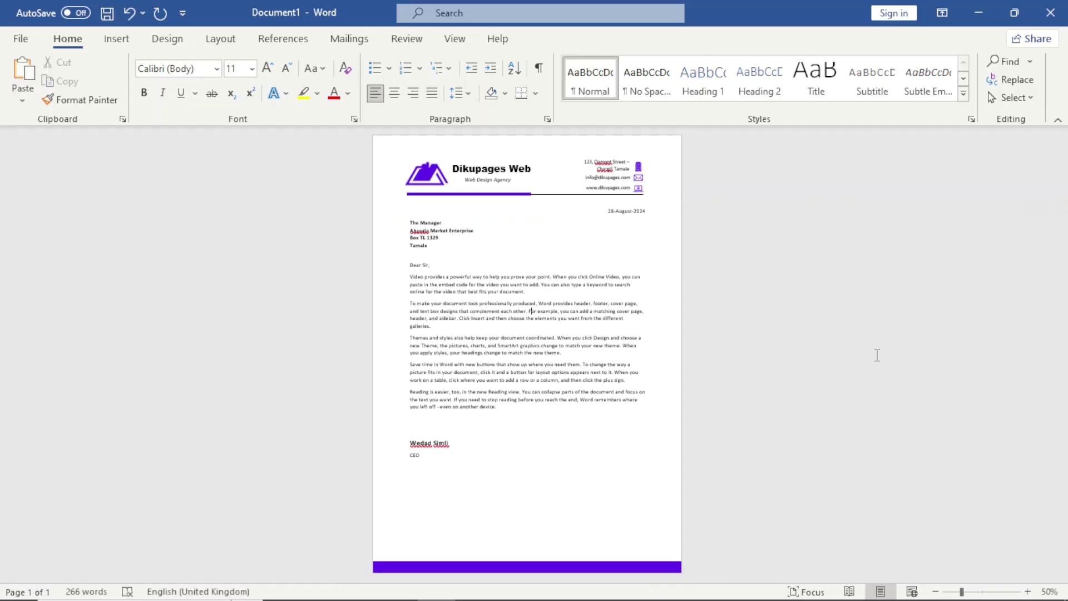